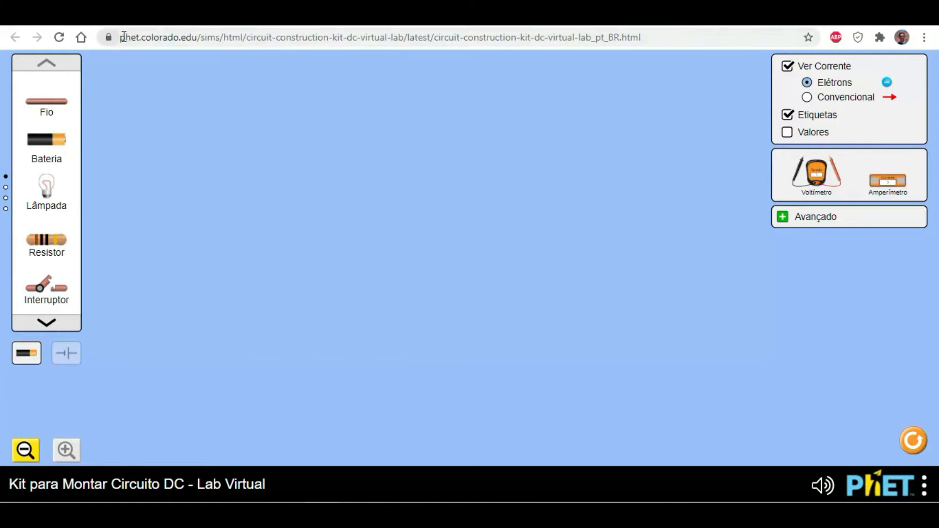
left_click_drag(121, 39, 656, 37)
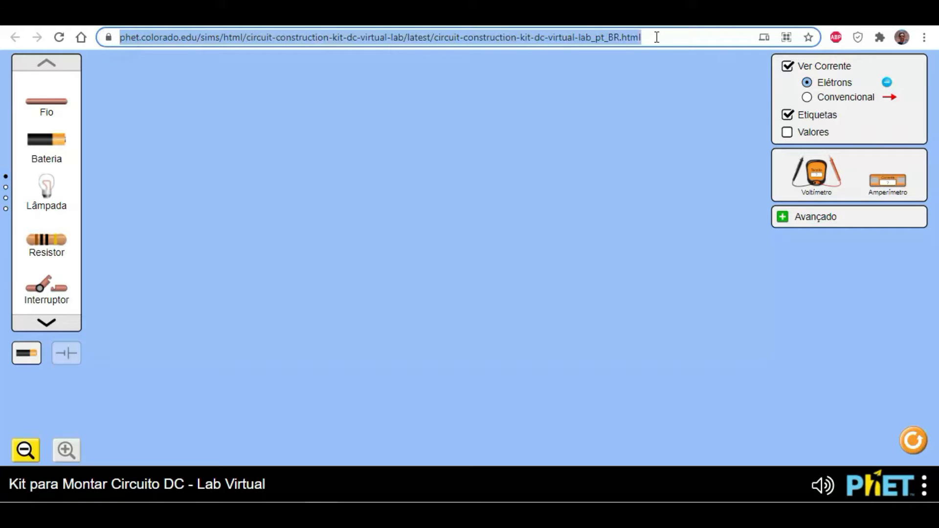
left_click(504, 171)
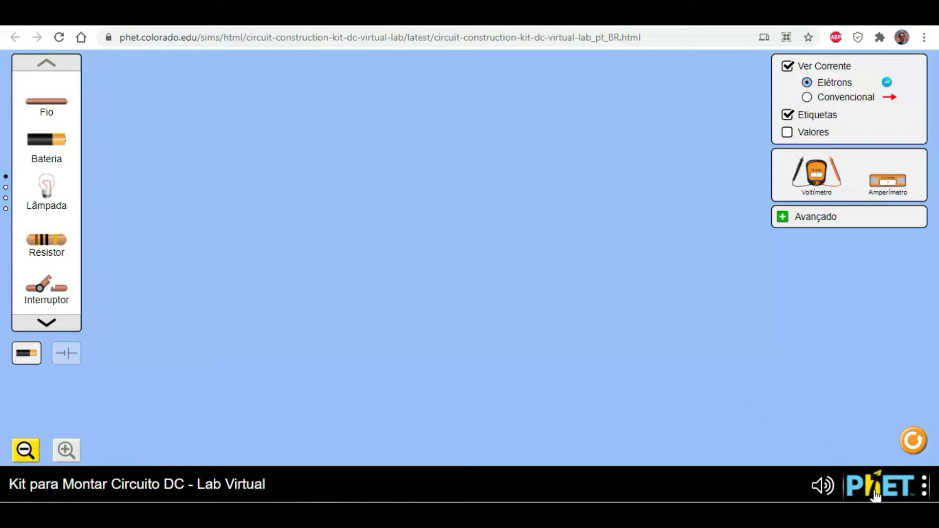
left_click(923, 487)
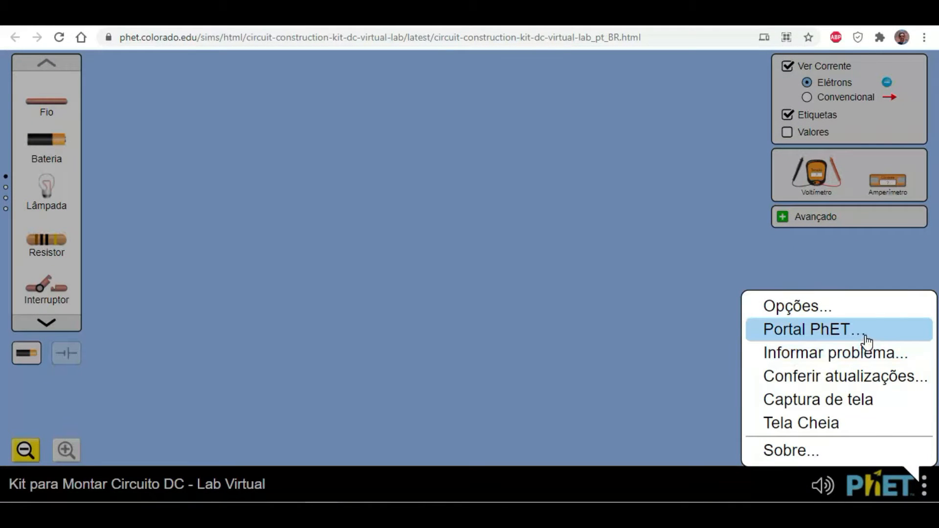
left_click(511, 218)
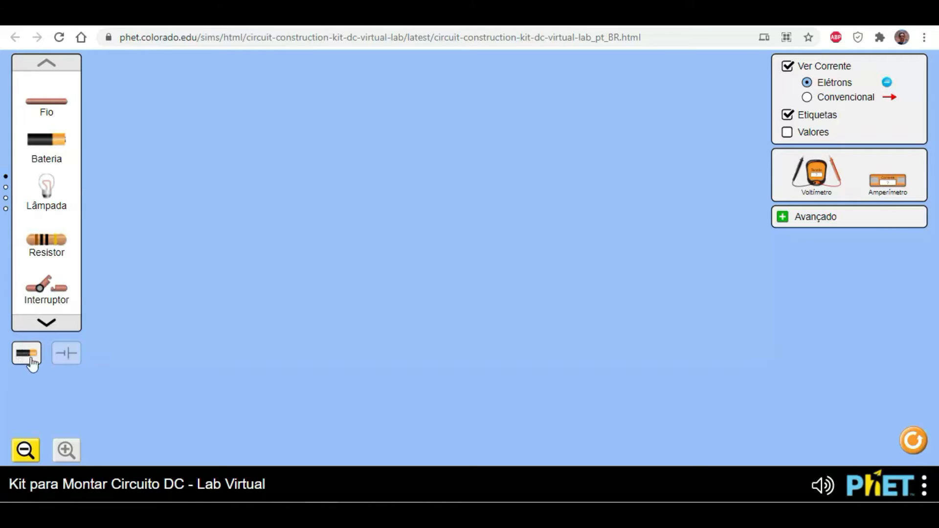
- Preview the components as schematic symbols and as pictures, and look through all the component pages
left_click(65, 361)
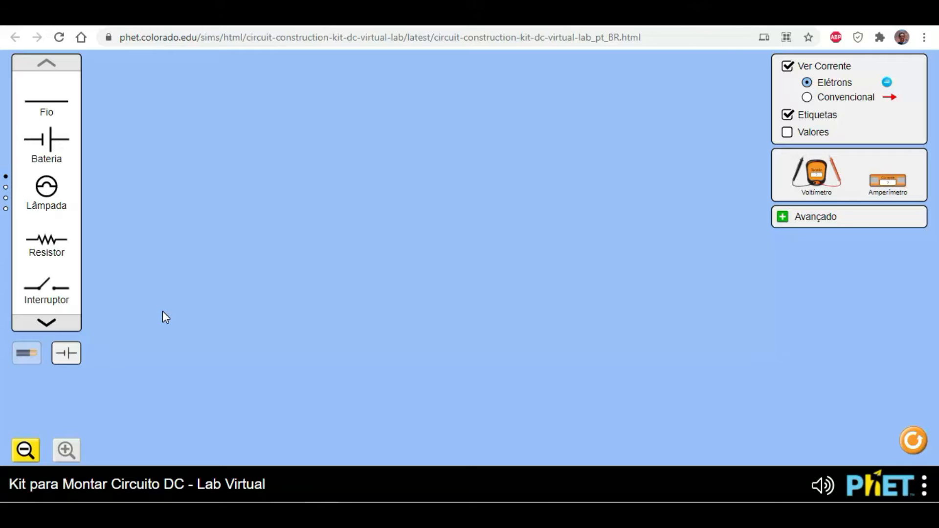
left_click(25, 357)
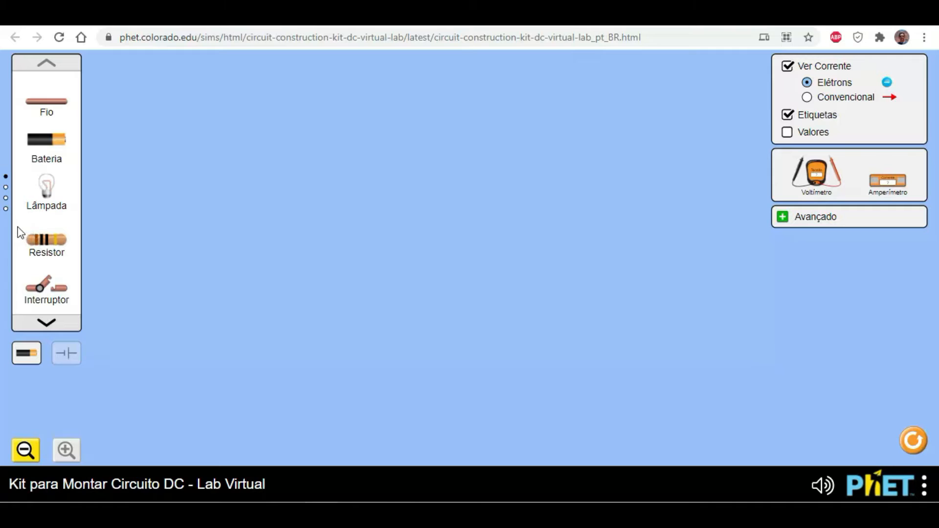
left_click(6, 190)
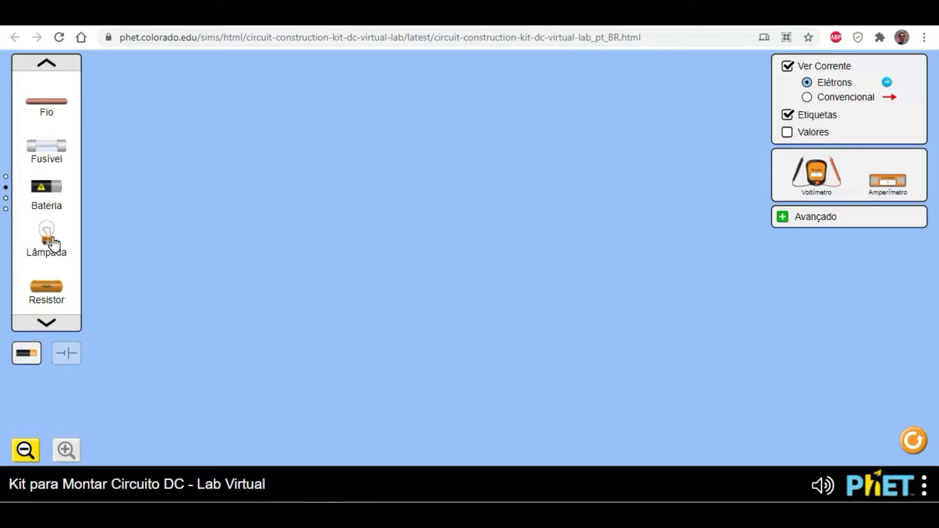
left_click(6, 199)
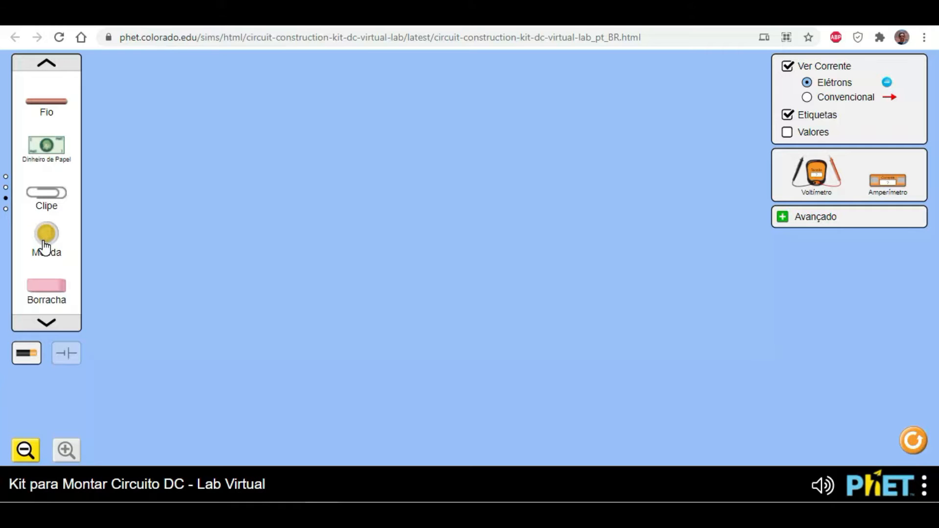
left_click(6, 209)
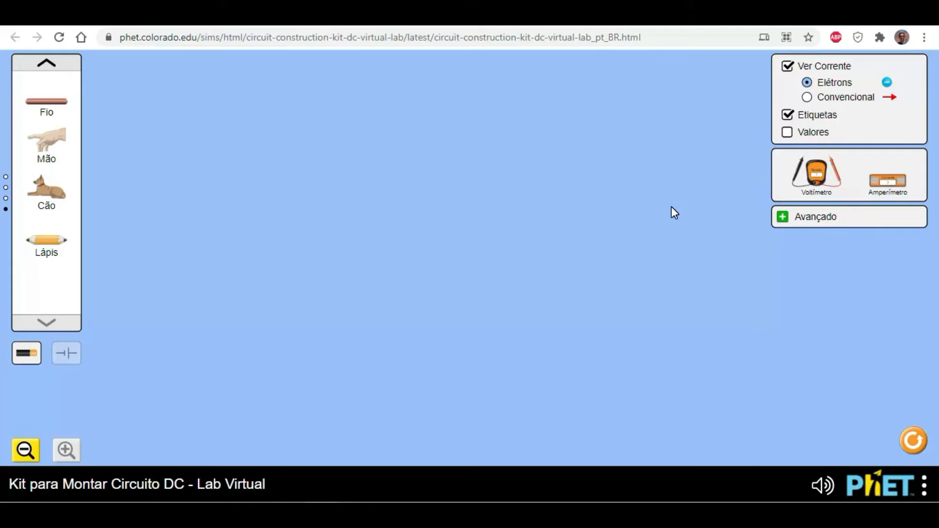
- Try the current and label display options, keep Elétrons and Etiquetas active, and turn on Valores
left_click(787, 67)
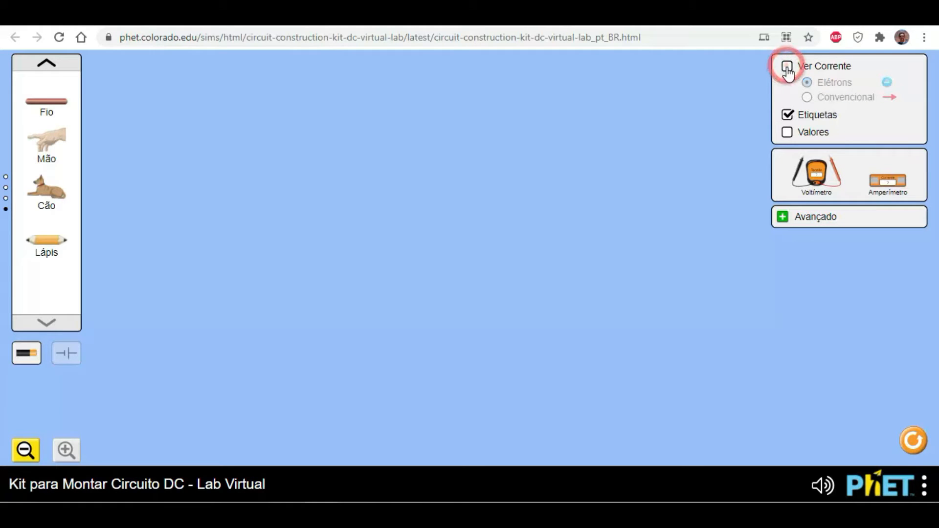
left_click(786, 67)
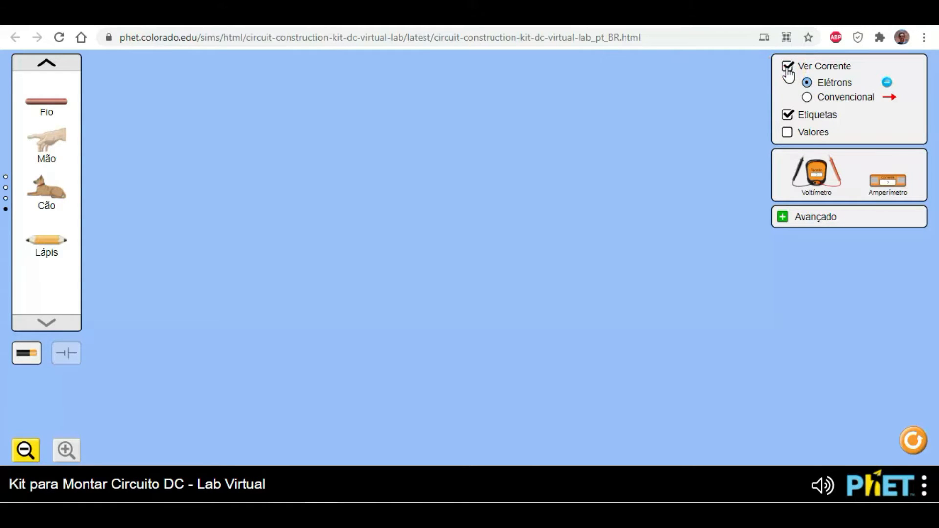
left_click(806, 98)
left_click(806, 84)
left_click(787, 117)
left_click(787, 116)
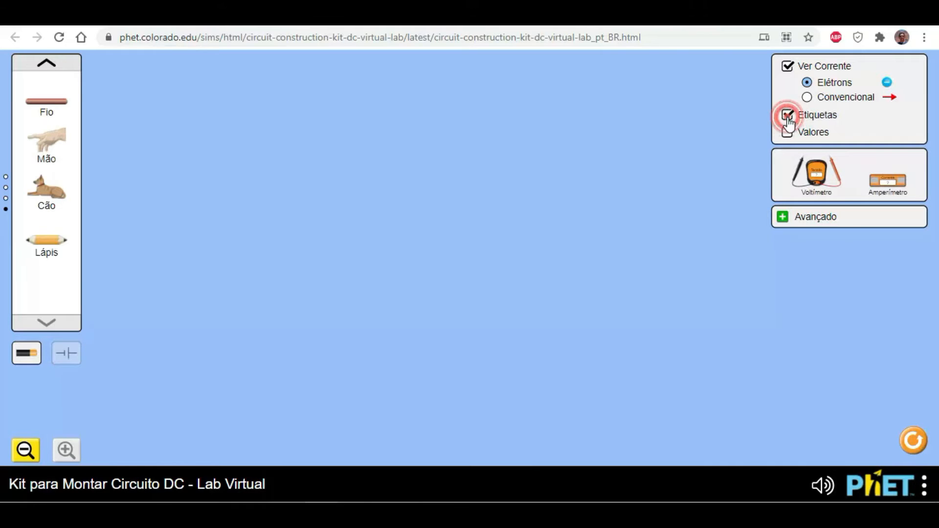
left_click(787, 134)
- Return to the first component page and place a wire (Fio) in the upper part of the work area
left_click(44, 62)
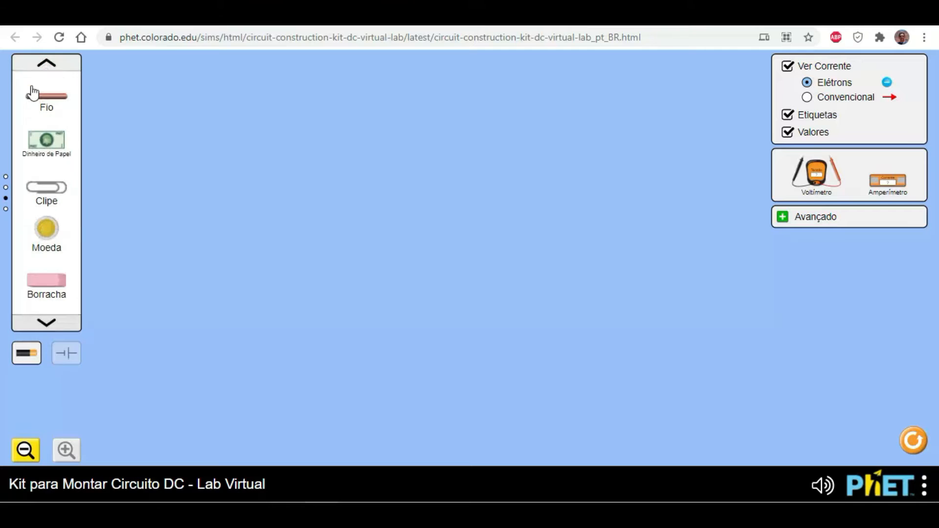
left_click(50, 66)
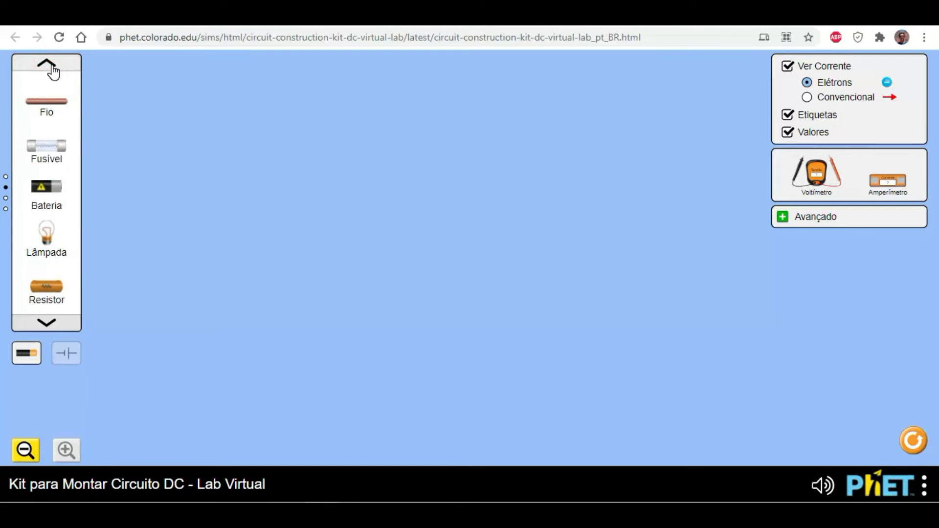
left_click(51, 66)
left_click_drag(48, 108, 400, 107)
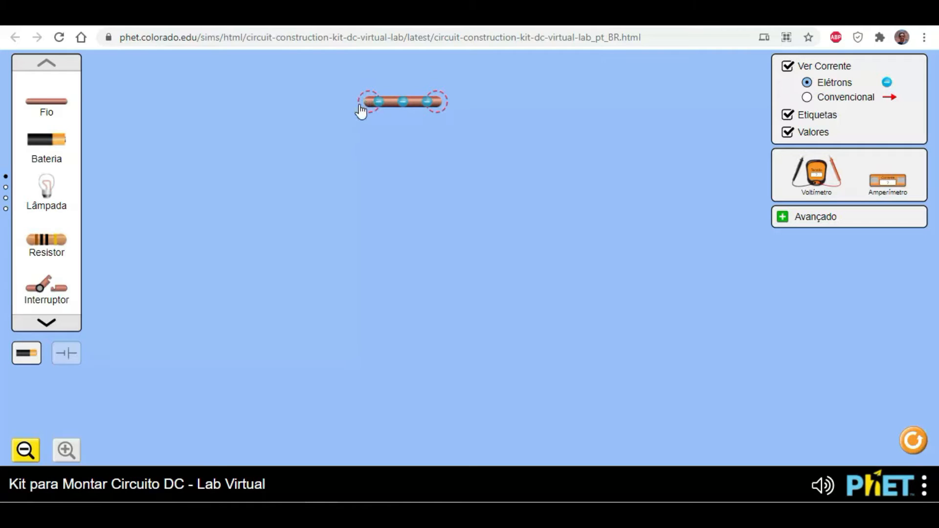
- Stretch and rotate the wire by its ends, and lay it horizontally near the work area's upper left
left_click_drag(437, 105, 310, 163)
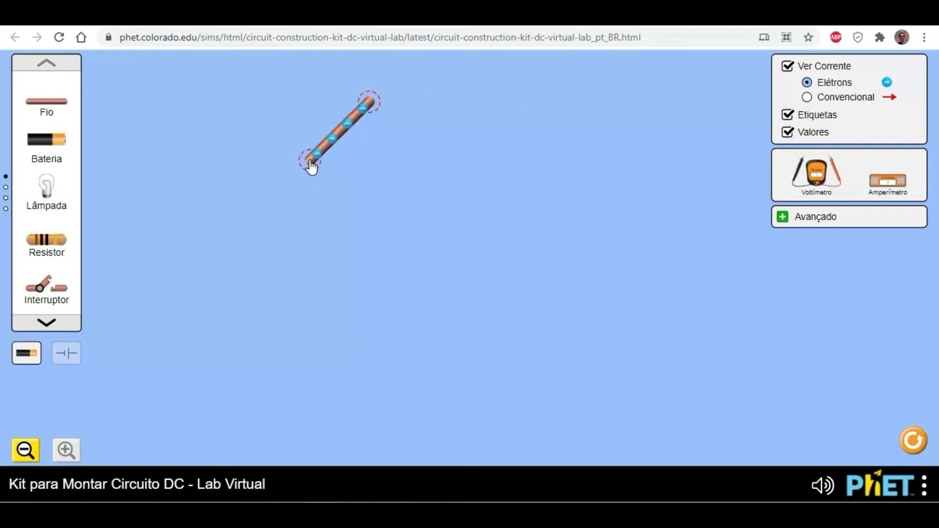
left_click_drag(371, 107, 449, 114)
left_click_drag(316, 167, 312, 124)
left_click_drag(375, 119, 337, 110)
left_click_drag(264, 110, 198, 99)
left_click(273, 114)
- Add a battery (Bateria) below the wire and set its voltage to 120.0 volts
left_click_drag(54, 142, 187, 156)
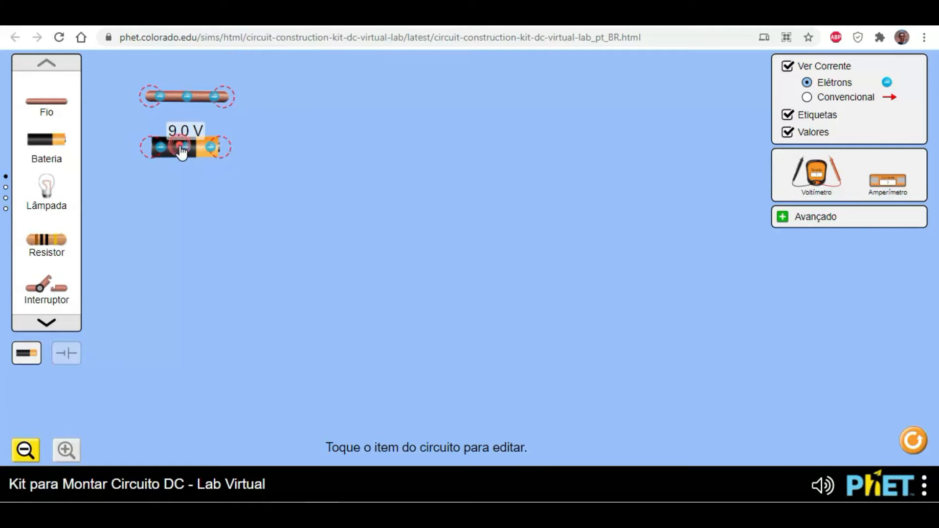
left_click(186, 153)
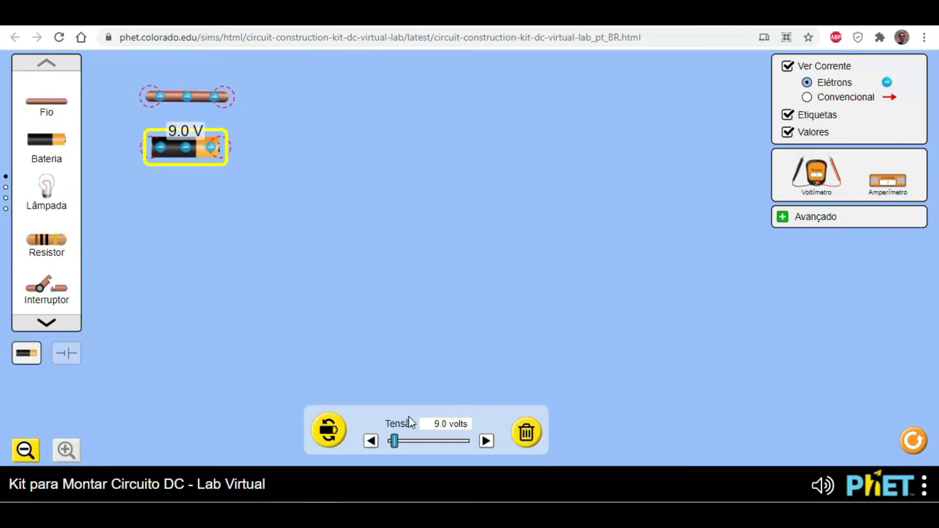
left_click_drag(394, 442, 486, 465)
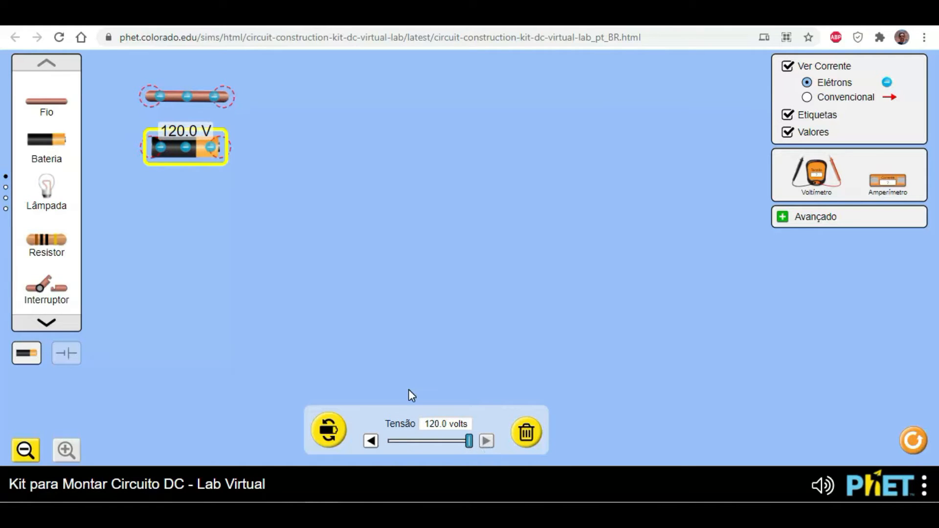
- Flip the battery's polarity back and forth, leaving its orange terminal facing left
left_click(326, 437)
left_click(327, 432)
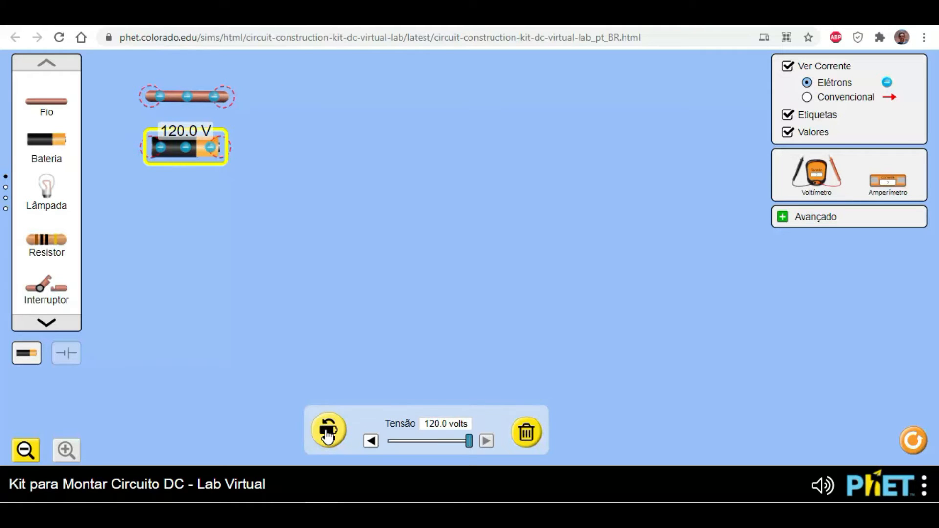
left_click(327, 433)
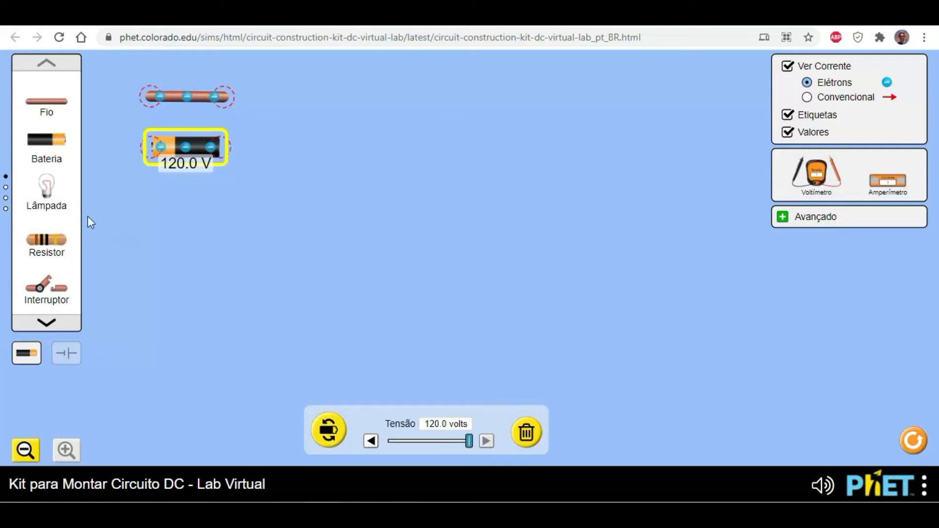
- Try a light bulb below the battery with its resistance set to 0.0 ohm, and delete it
left_click_drag(54, 197, 192, 271)
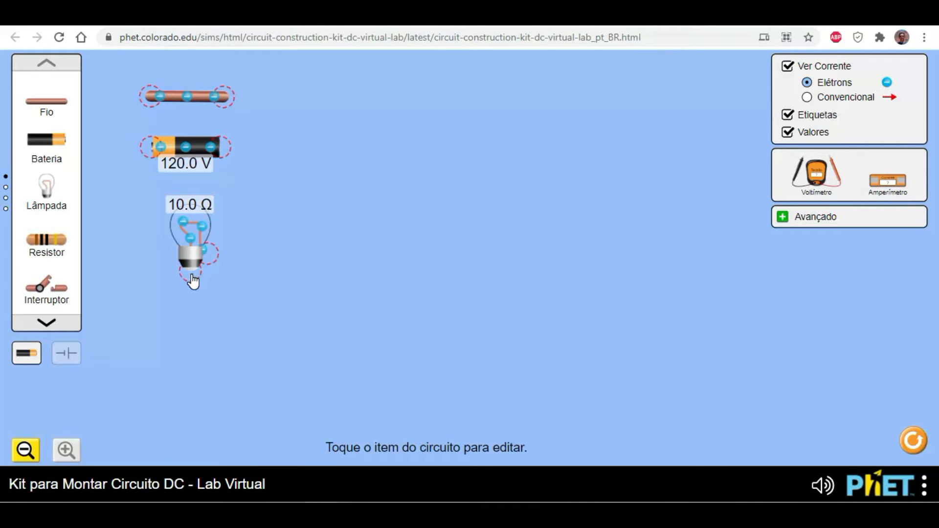
left_click(192, 243)
left_click_drag(371, 449, 359, 427)
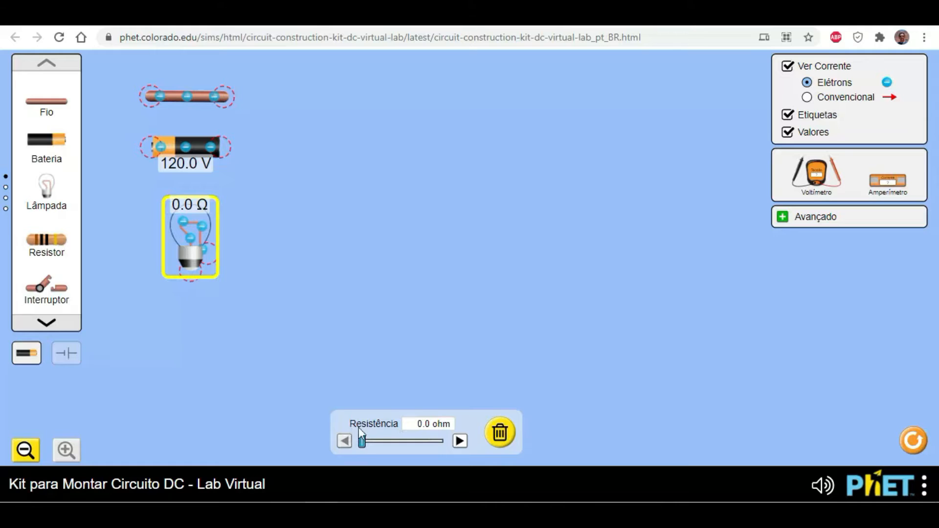
left_click(500, 432)
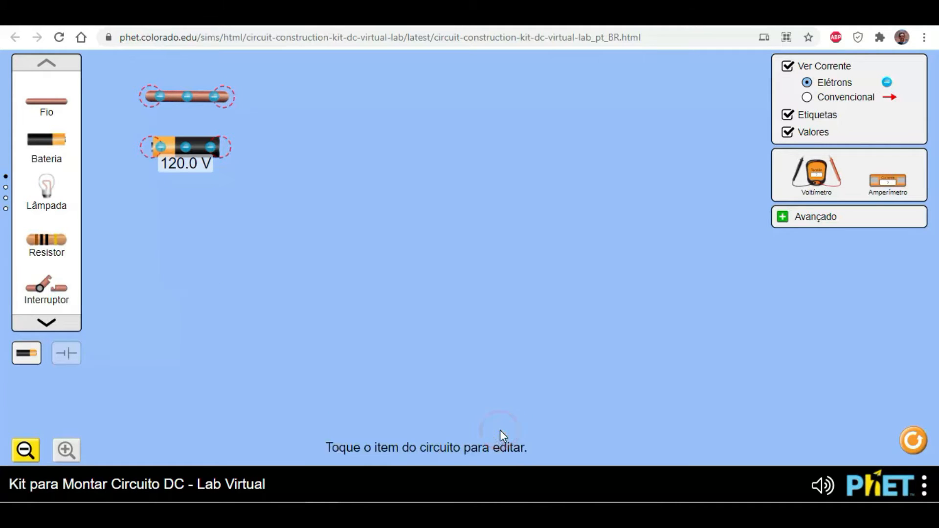
- Place a light bulb below the battery, a resistor beside the wire, and a switch below the resistor
left_click_drag(46, 192, 190, 266)
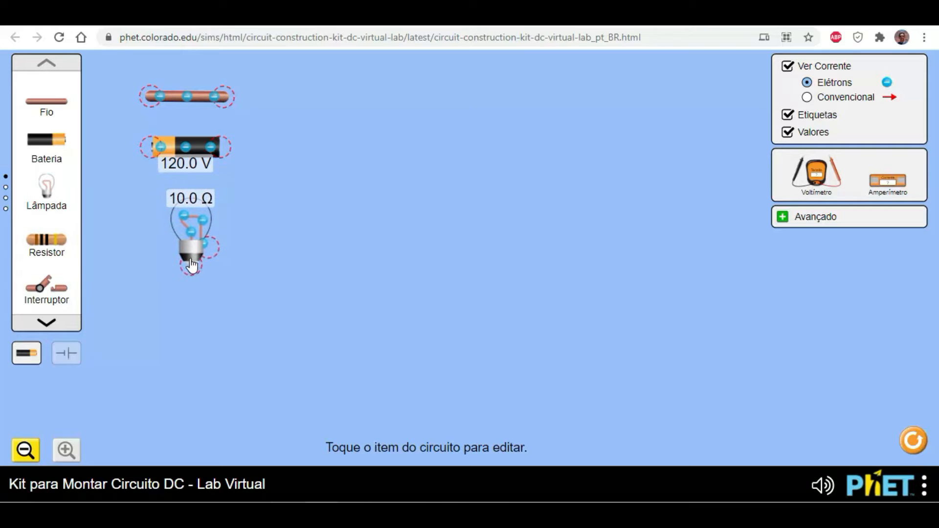
left_click_drag(42, 242, 339, 101)
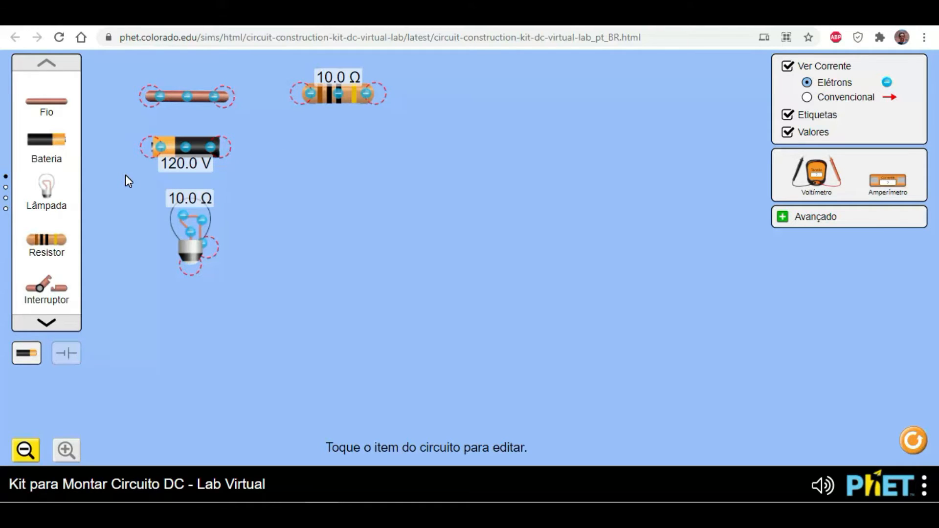
left_click_drag(48, 297, 337, 158)
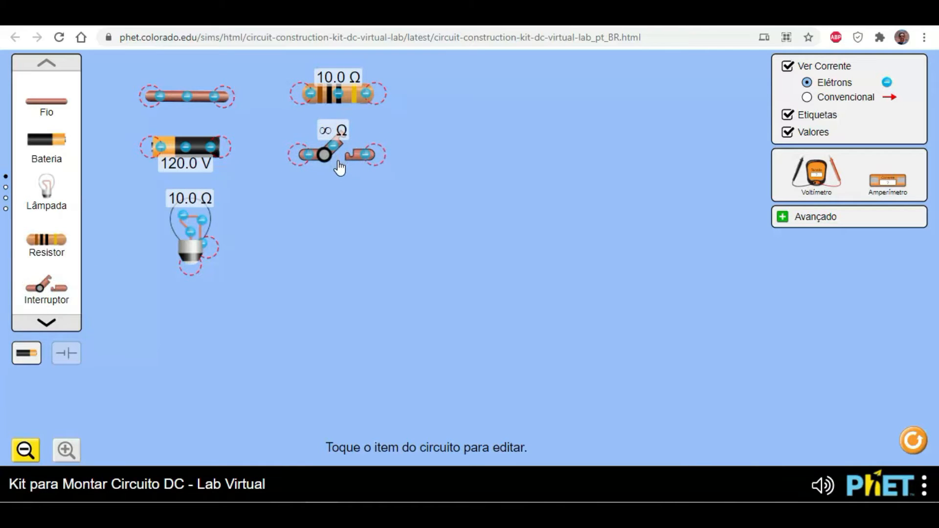
- Close and reopen the switch twice, leaving it open
left_click(341, 155)
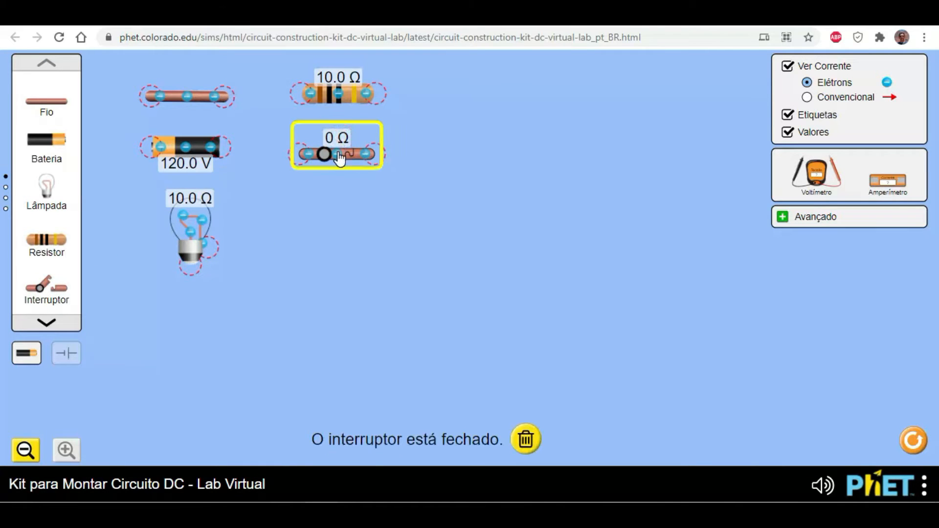
left_click(339, 157)
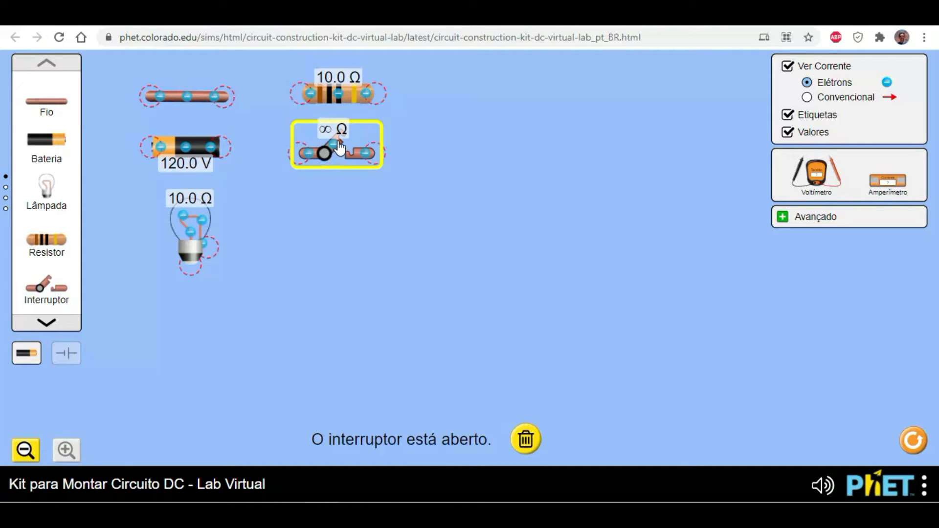
left_click(339, 147)
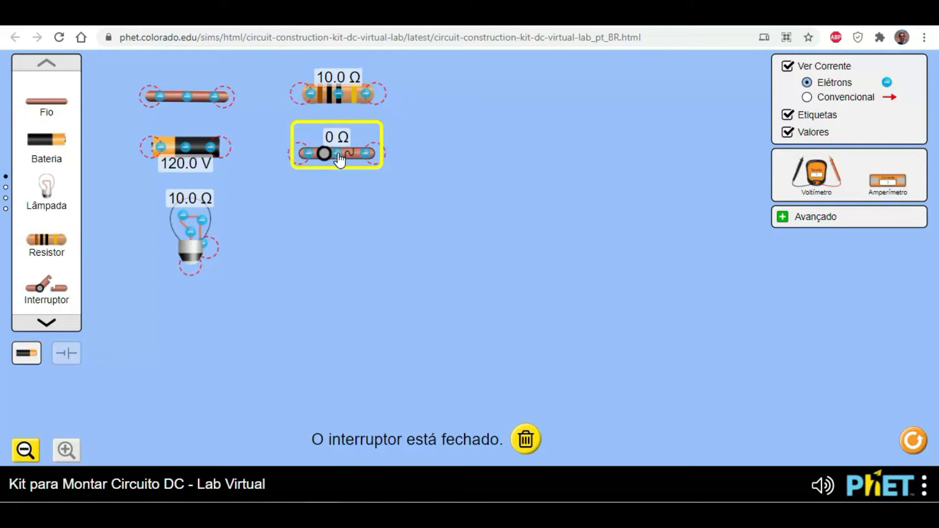
left_click(340, 159)
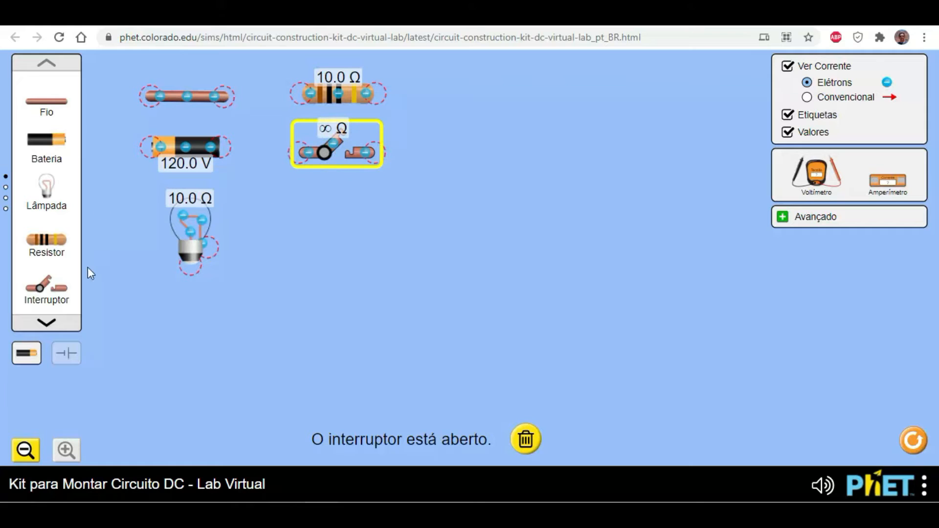
- From the second component page, place a fuse, a high-voltage battery set to 100000 volts, and a high-resistance light bulb in the work area
left_click(5, 188)
left_click_drag(47, 157, 348, 236)
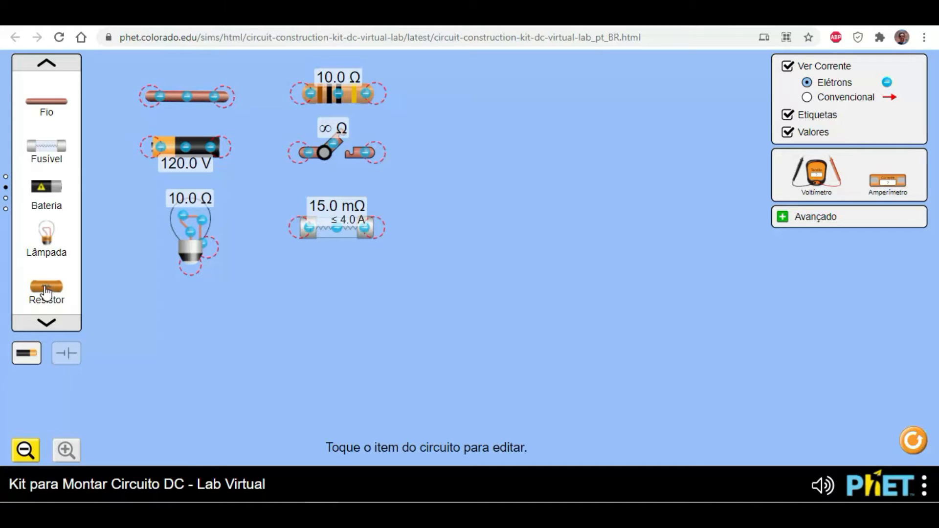
left_click_drag(50, 196, 201, 333)
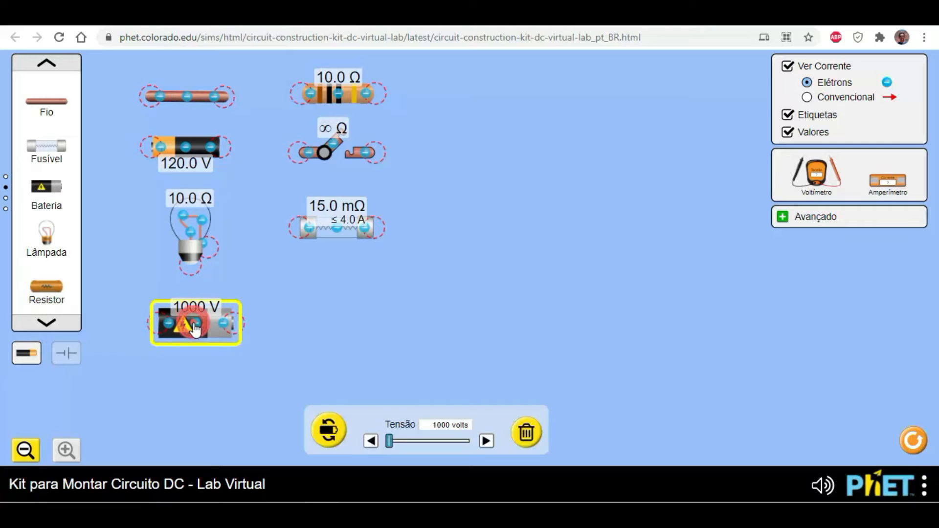
left_click_drag(390, 446, 492, 464)
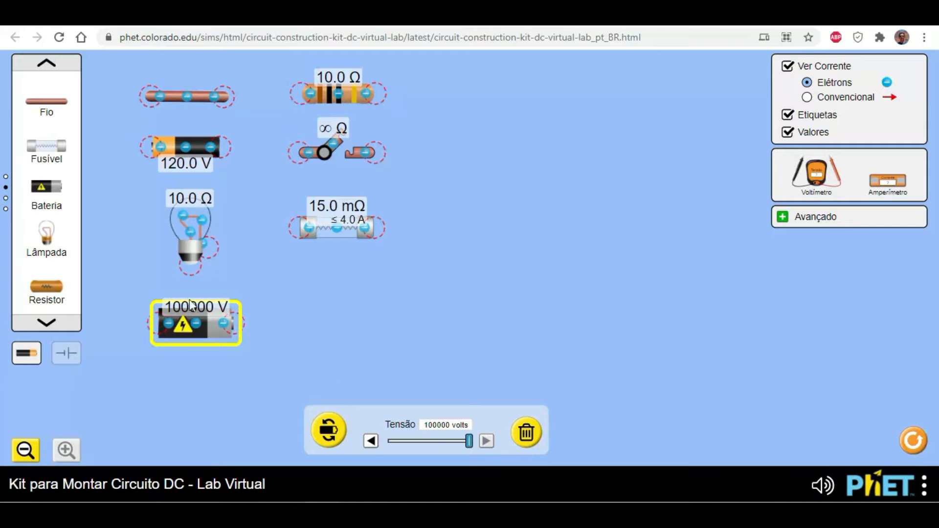
left_click_drag(53, 243, 340, 339)
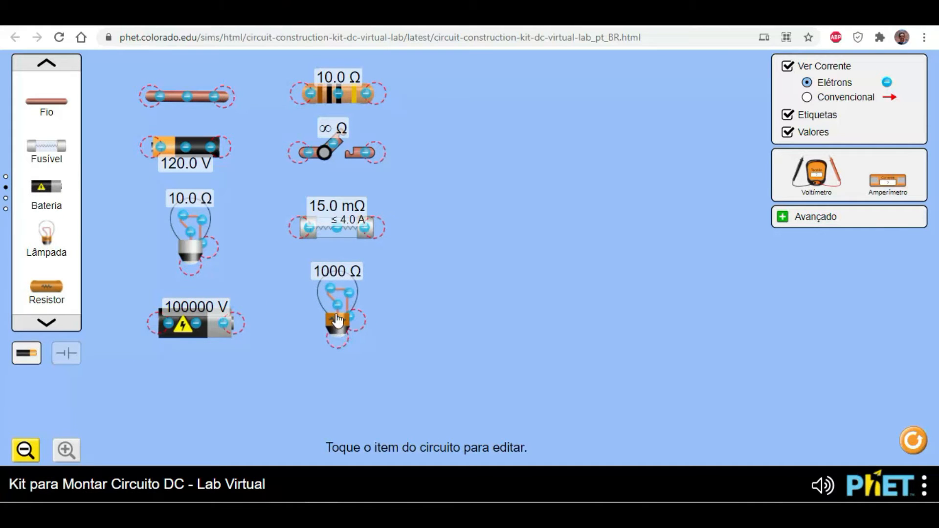
- Set the high-resistance bulb to 10000 ohm and place a high-resistance resistor beside the first resistor, also set to 10000 ohm
left_click(338, 320)
left_click_drag(370, 442, 472, 462)
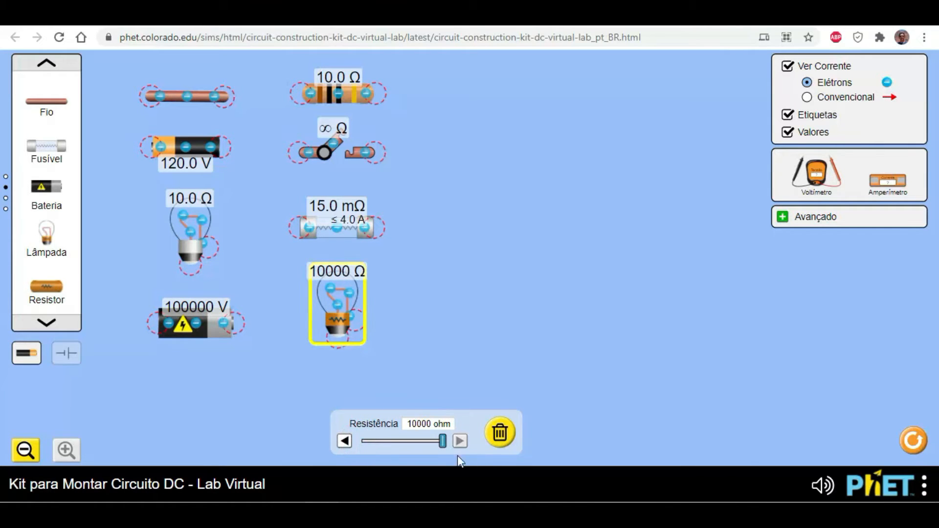
left_click_drag(47, 289, 468, 99)
left_click_drag(371, 439, 477, 434)
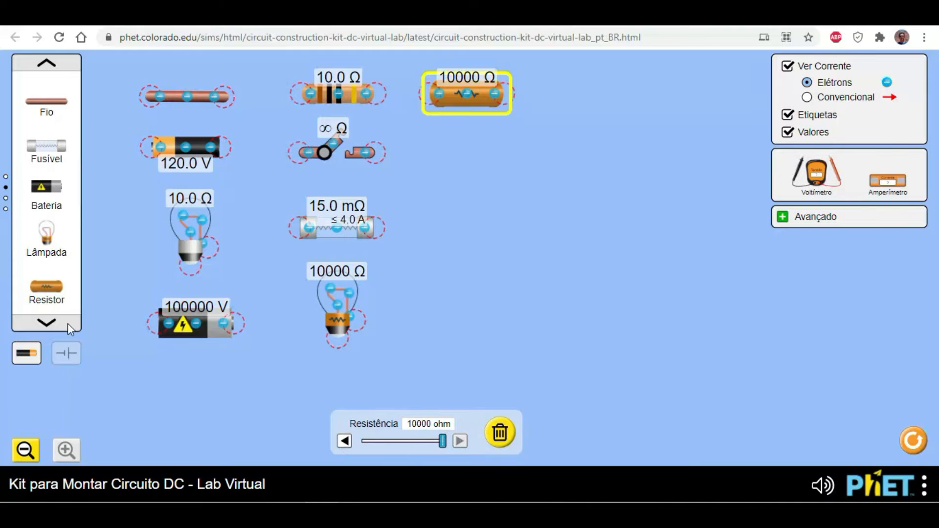
- From the third component page, place a dollar bill, a paper clip, a coin and an eraser in the work area
left_click(6, 198)
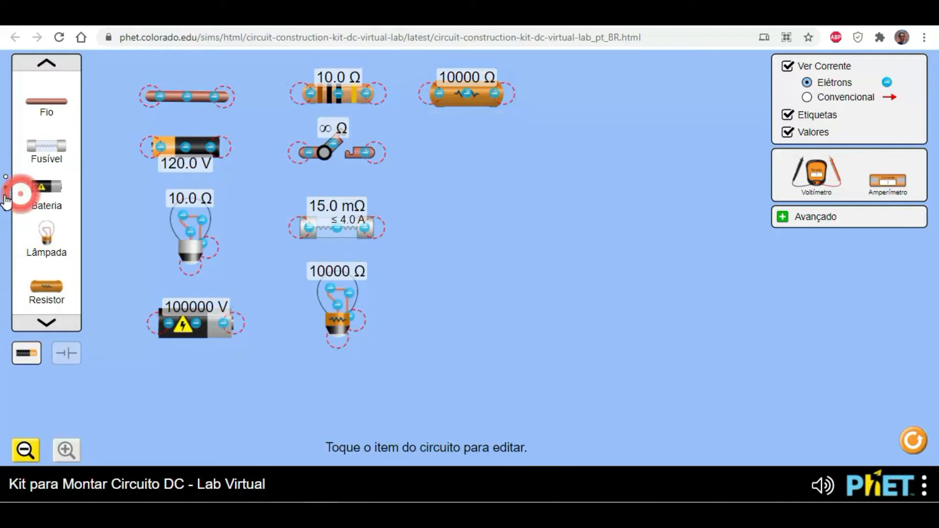
left_click(7, 199)
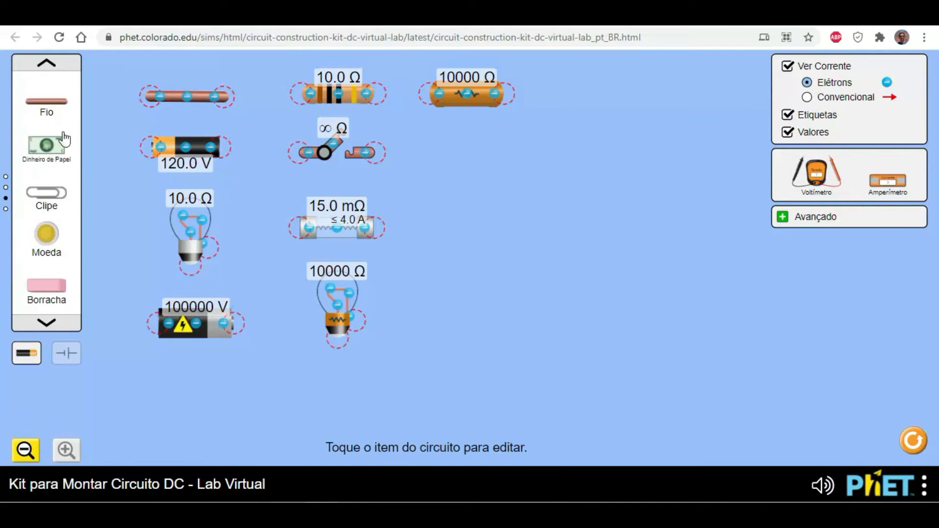
left_click_drag(59, 151, 474, 161)
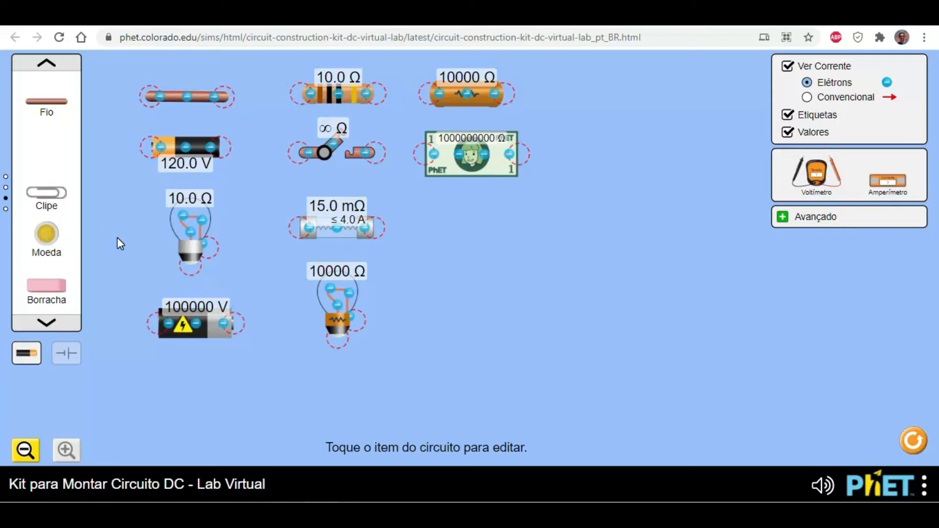
left_click_drag(45, 190, 470, 228)
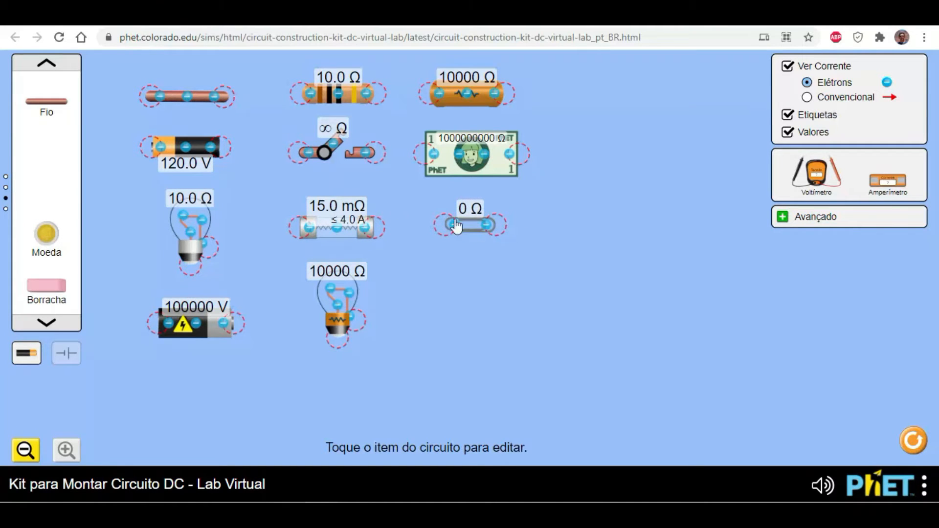
left_click_drag(46, 235, 472, 300)
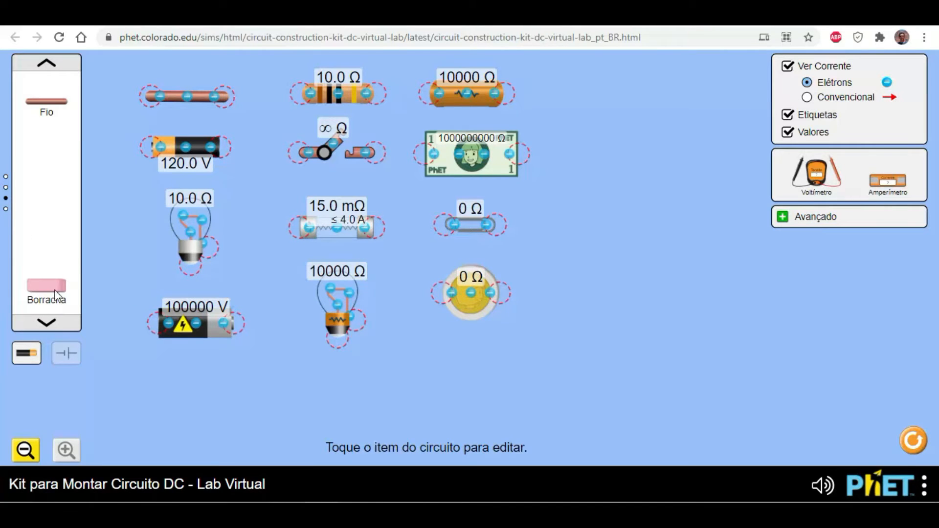
mouse_move(55, 294)
left_mouse_down()
mouse_move(467, 182)
mouse_move(606, 116)
mouse_move(623, 95)
left_mouse_up()
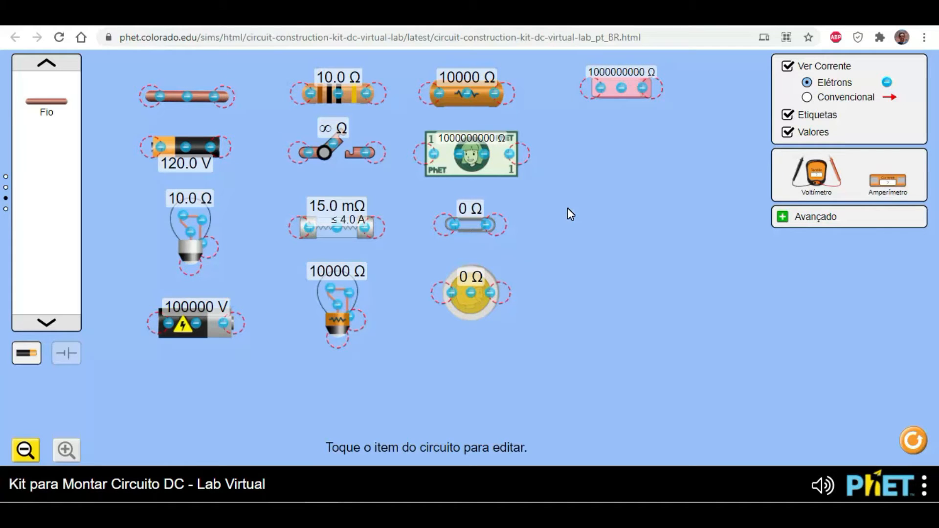
- From the last component page, place a hand, a dog and a pencil below the eraser, leaving nothing selected
left_click(46, 323)
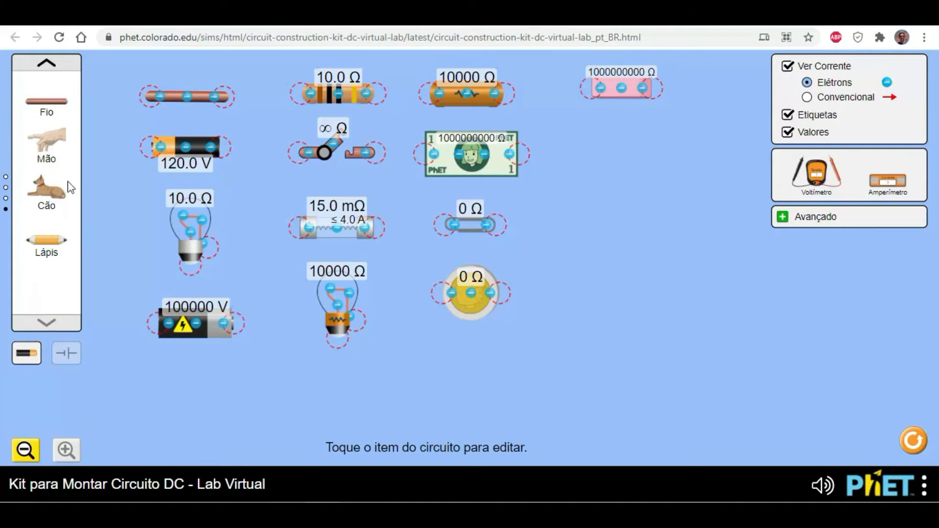
left_click_drag(48, 142, 474, 233)
left_click_drag(571, 171, 606, 164)
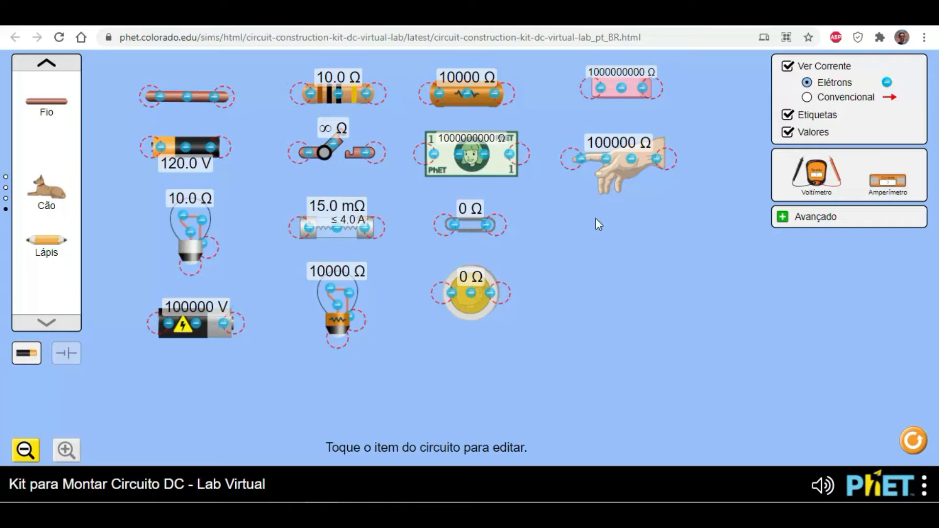
left_click_drag(46, 198, 620, 260)
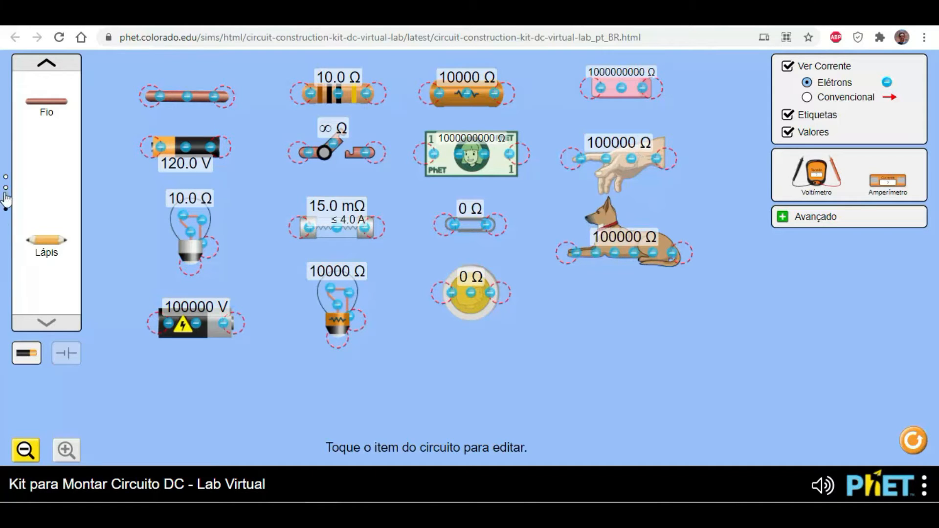
mouse_move(47, 241)
left_mouse_down()
mouse_move(524, 310)
mouse_move(686, 320)
mouse_move(604, 312)
mouse_move(619, 311)
left_mouse_up()
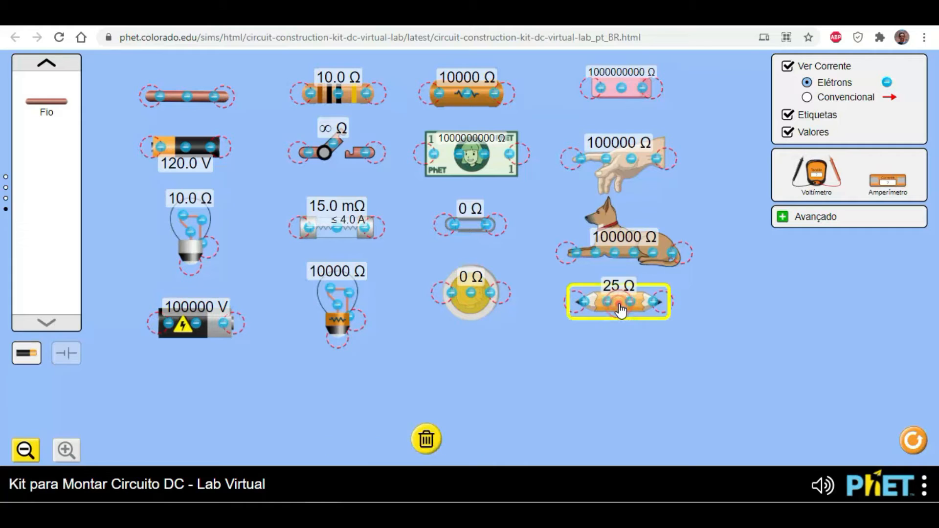
left_click(541, 383)
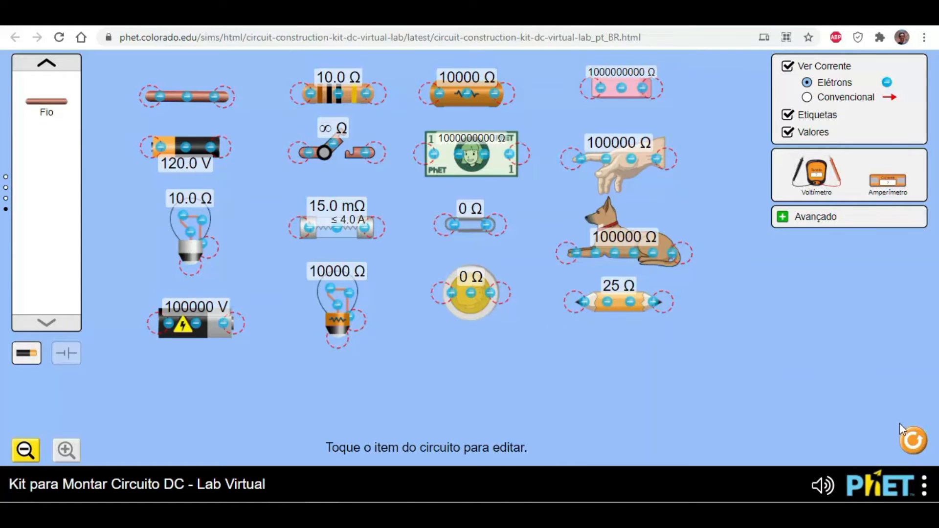
- Reset the simulation and place a voltmeter in the work area with its red and black probes spread apart
left_click(913, 440)
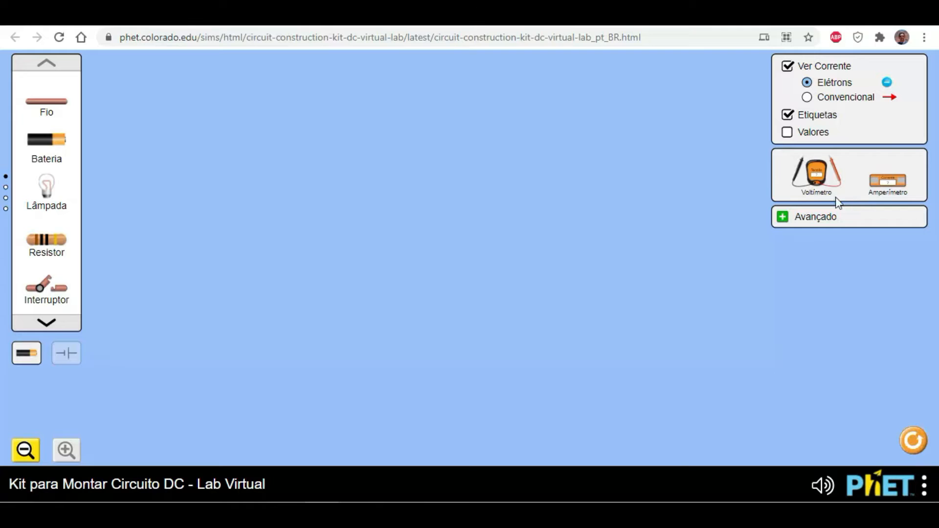
left_click_drag(817, 181, 267, 181)
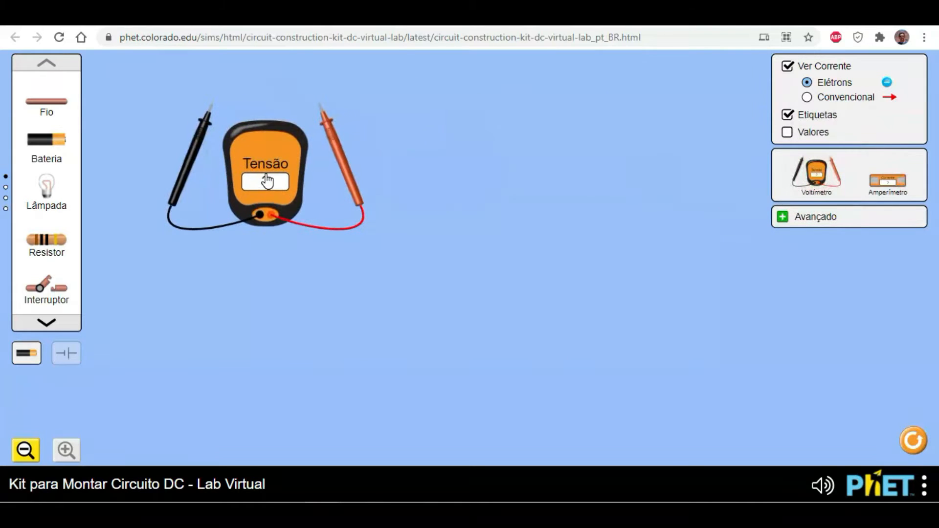
mouse_move(340, 152)
left_mouse_down()
mouse_move(353, 191)
mouse_move(375, 174)
mouse_move(359, 142)
mouse_move(361, 157)
mouse_move(367, 146)
mouse_move(349, 152)
left_mouse_up()
mouse_move(350, 153)
left_mouse_down()
mouse_move(350, 141)
mouse_move(353, 156)
mouse_move(361, 153)
mouse_move(353, 146)
left_mouse_up()
left_click_drag(193, 151, 172, 155)
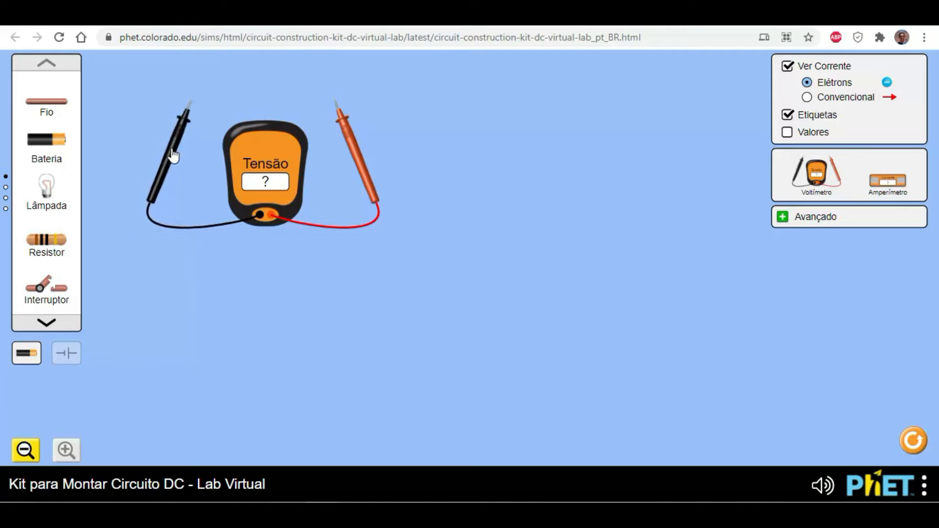
- Place an ammeter beside the voltmeter, and reposition both voltmeter probes and the ammeter
left_click_drag(888, 192, 480, 168)
left_click_drag(559, 167, 558, 171)
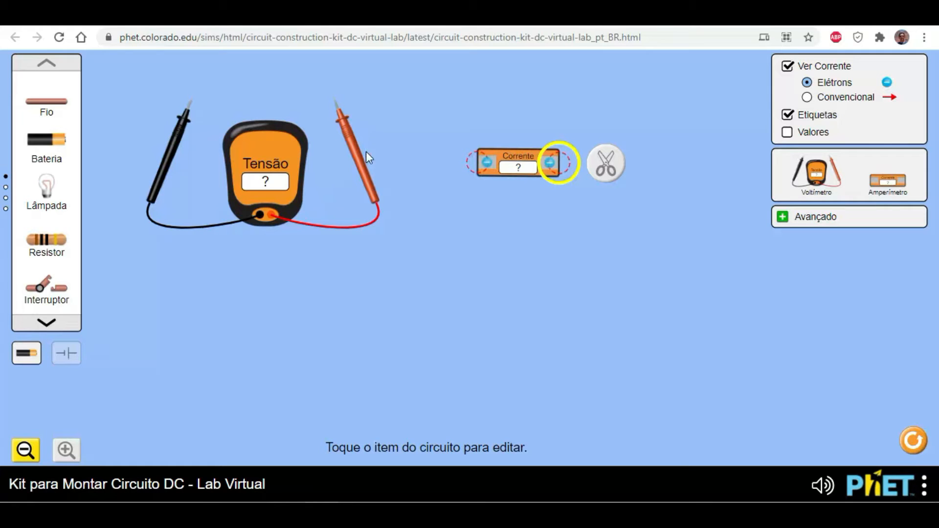
mouse_move(361, 173)
left_mouse_down()
mouse_move(353, 156)
mouse_move(352, 183)
left_mouse_up()
mouse_move(167, 159)
left_mouse_down()
mouse_move(174, 182)
mouse_move(168, 172)
left_mouse_up()
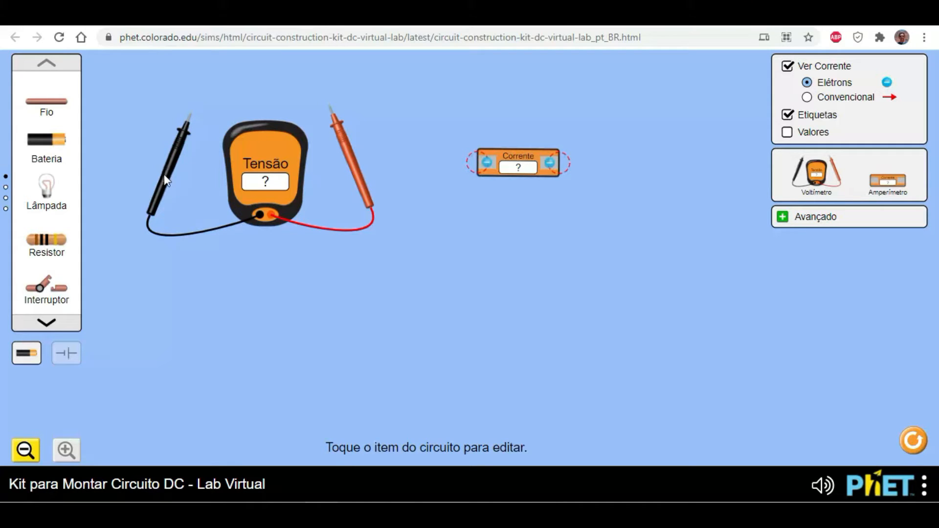
left_click_drag(174, 168, 145, 186)
mouse_move(348, 160)
left_mouse_down()
mouse_move(367, 184)
mouse_move(363, 170)
mouse_move(352, 174)
left_mouse_up()
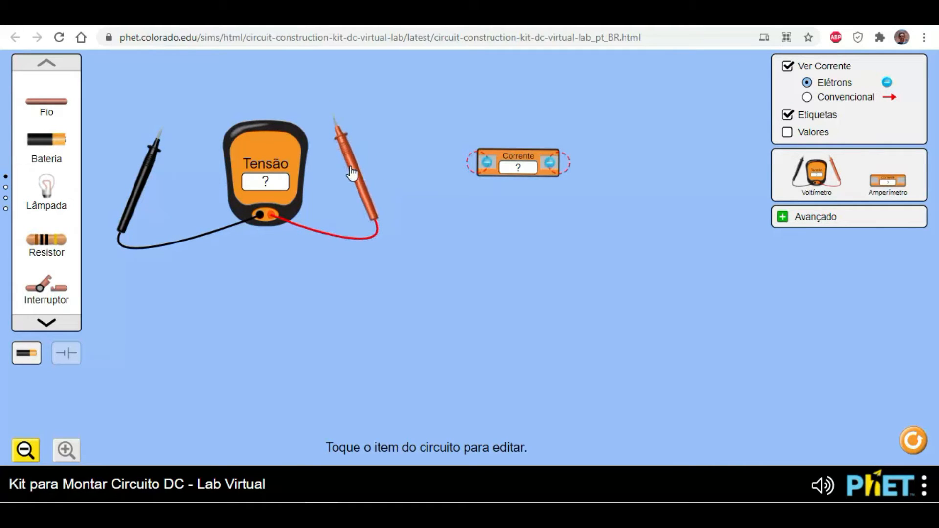
left_click_drag(139, 188, 162, 176)
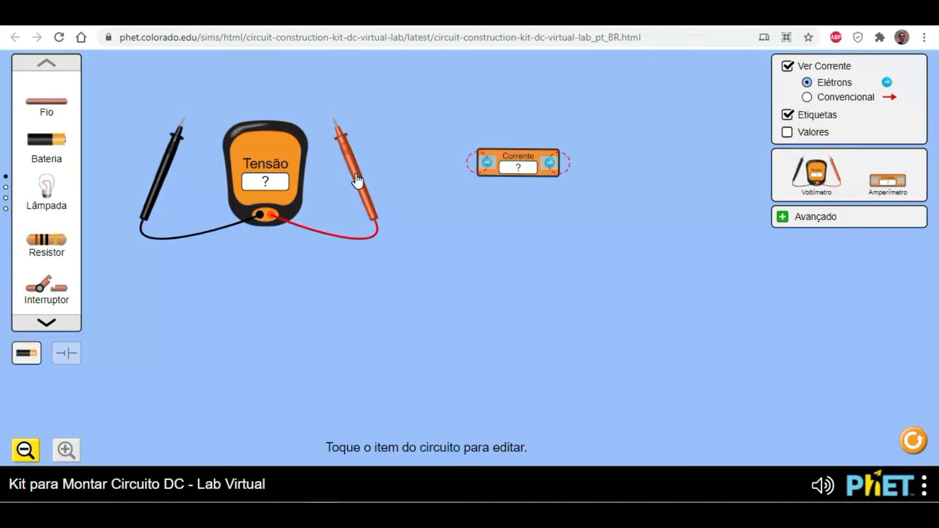
mouse_move(498, 163)
left_mouse_down()
mouse_move(518, 166)
mouse_move(500, 155)
left_mouse_up()
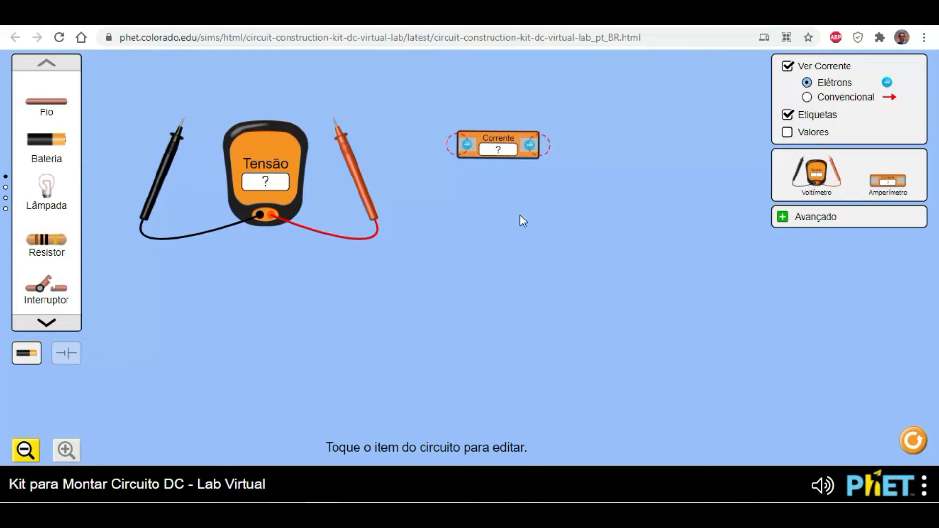
left_click_drag(495, 153, 516, 163)
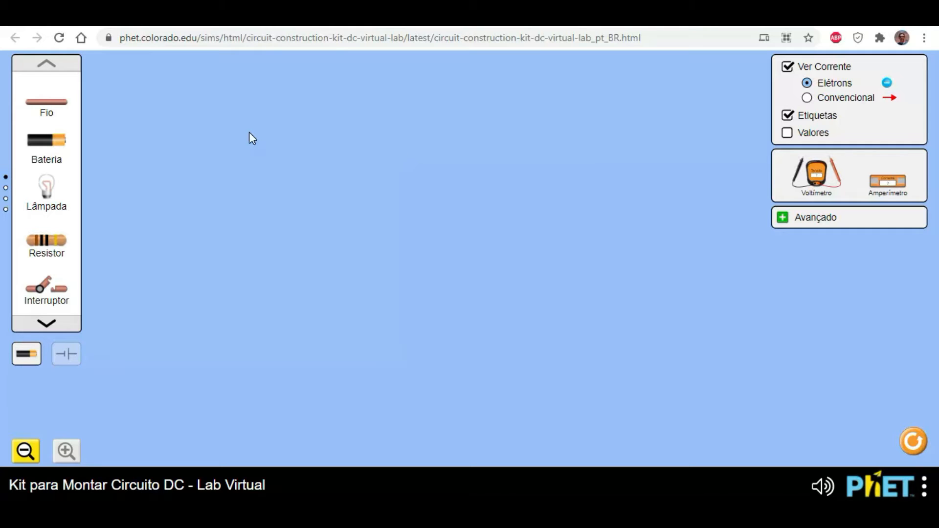
- Place an upright battery, a light bulb above and to its right, and an open switch between them in the empty work area
left_click_drag(54, 156, 190, 271)
left_click_drag(59, 200, 356, 153)
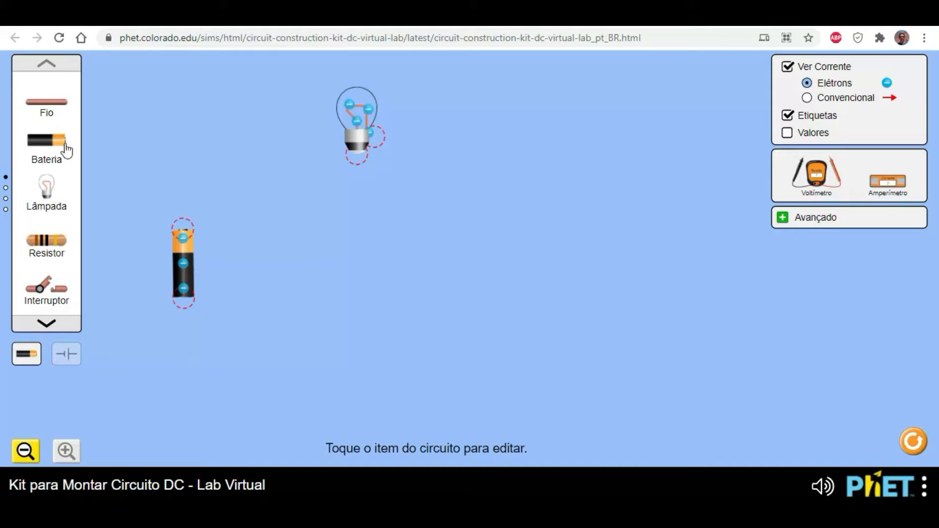
left_click_drag(55, 295, 255, 163)
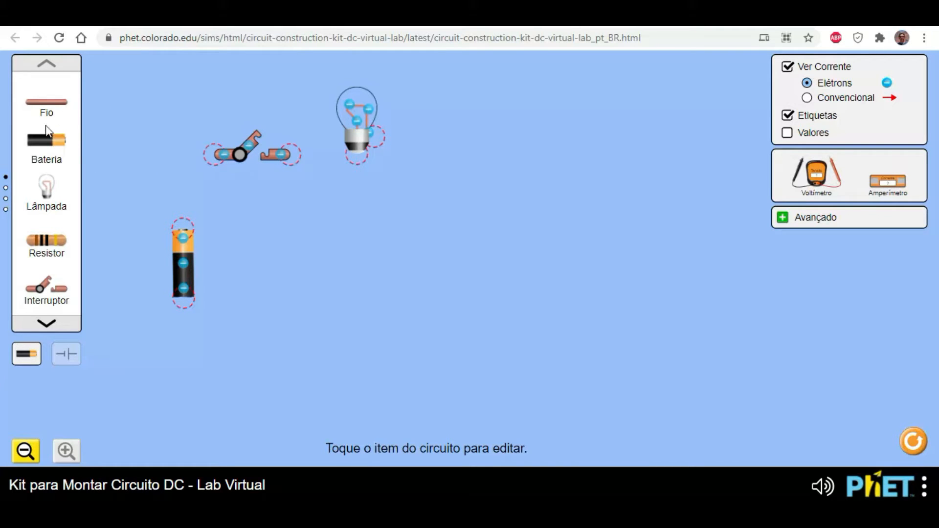
- Wire the battery's upper terminal to the switch, and the switch's other end to the bulb's base terminal
left_click_drag(46, 108, 207, 157)
left_click_drag(47, 103, 362, 161)
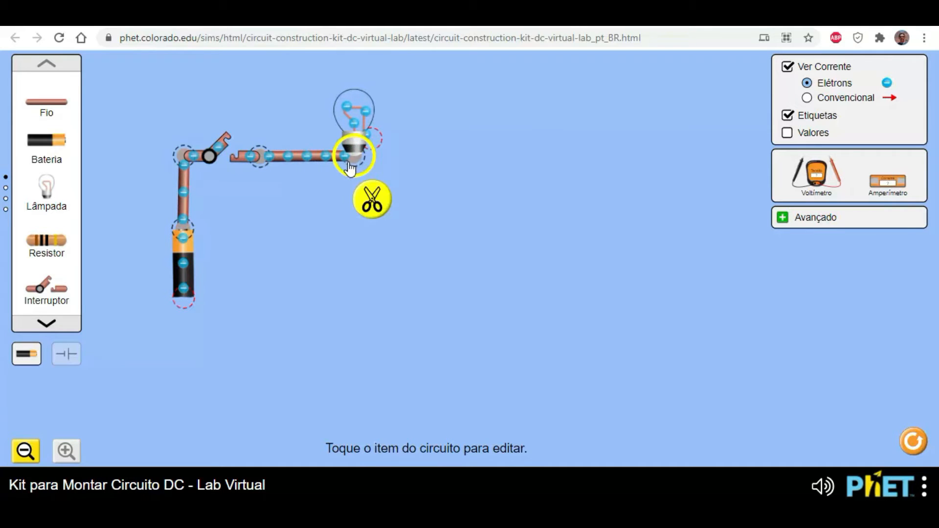
left_click(374, 140)
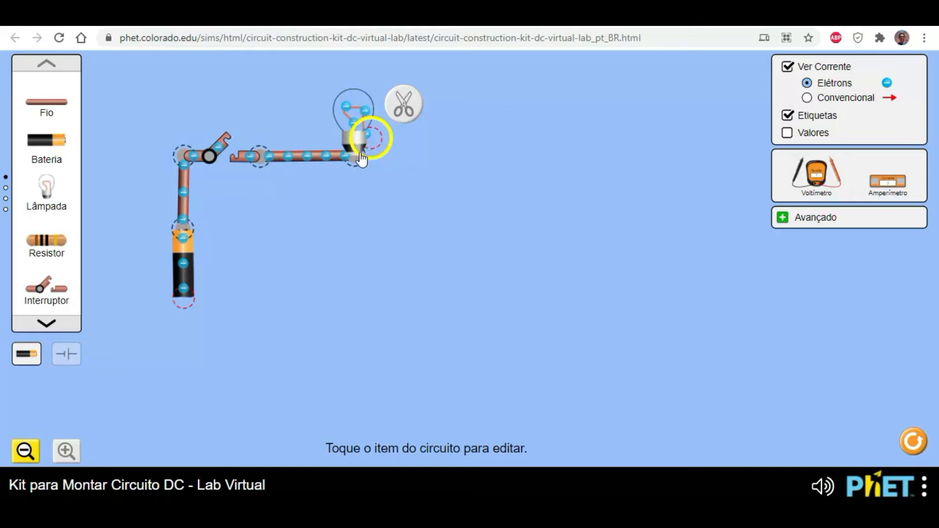
left_click(351, 166)
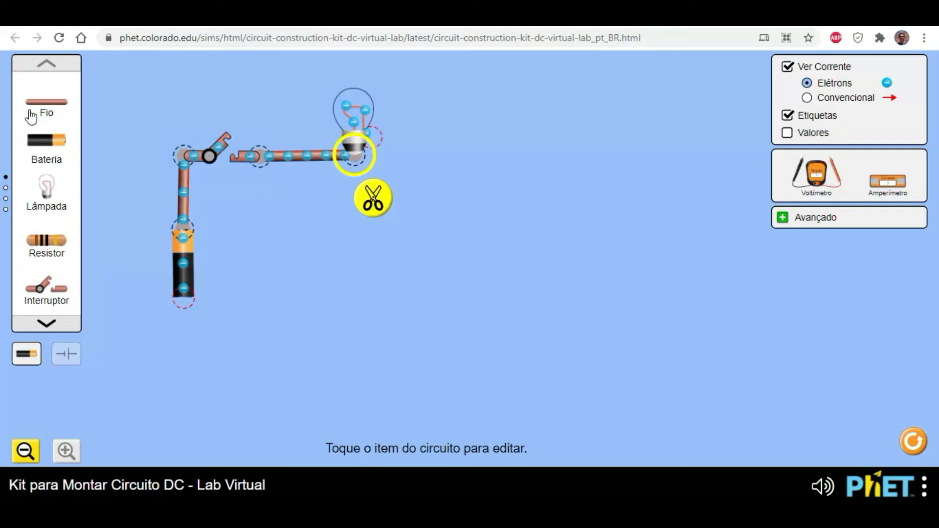
- Complete the rectangular loop with four wires from the bulb's side terminal around to the battery's lower terminal, aligning the upper corner junction
left_click(373, 198)
left_click_drag(395, 177, 420, 145)
left_click_drag(49, 103, 183, 335)
left_click_drag(62, 119, 457, 335)
left_click_drag(49, 109, 451, 333)
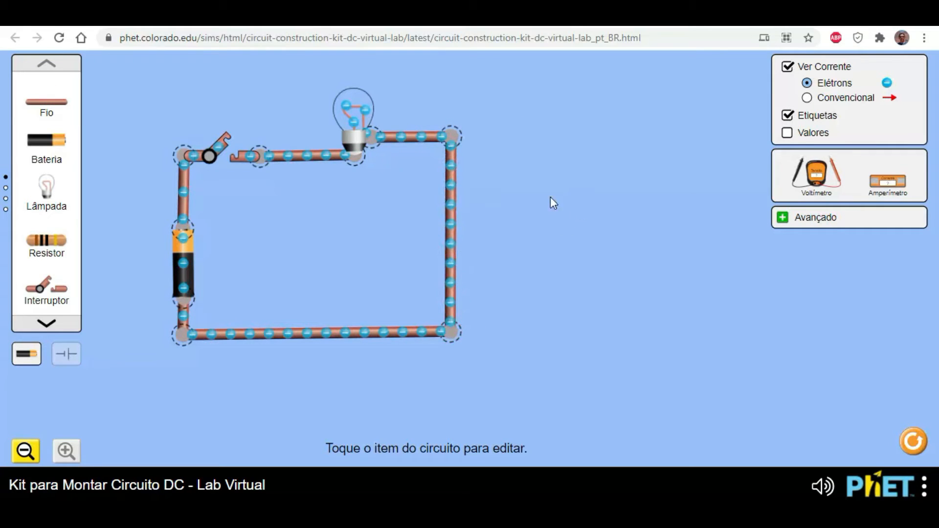
left_click(450, 143)
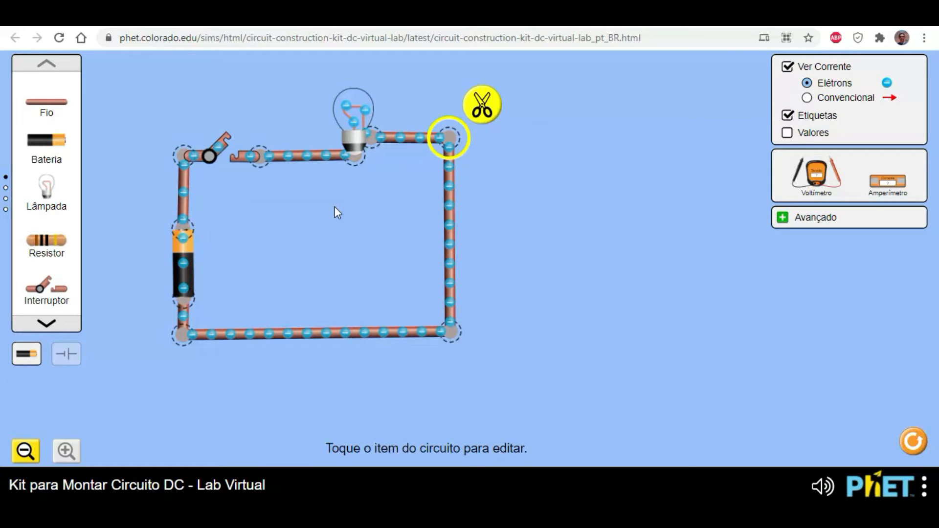
left_click(614, 138)
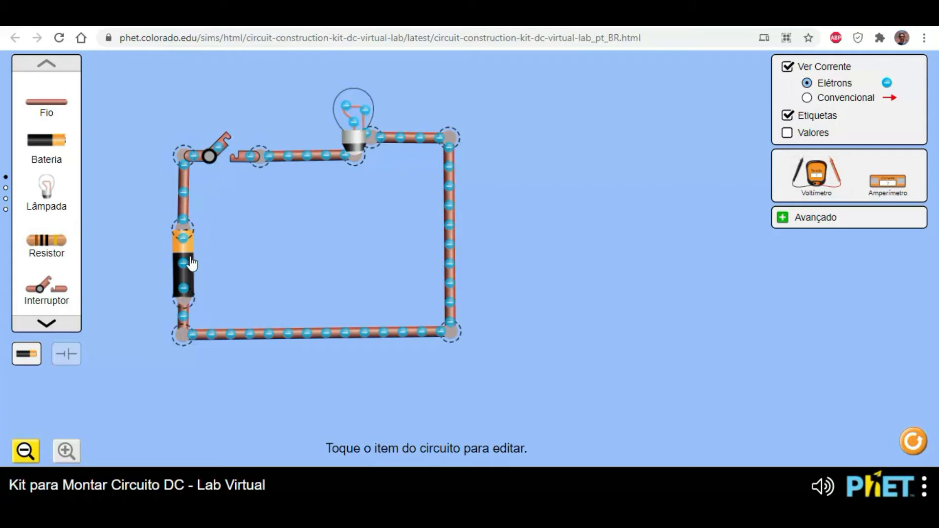
- Close the switch to light the bulb, reopen it, and close it again, leaving it closed
left_click(227, 145)
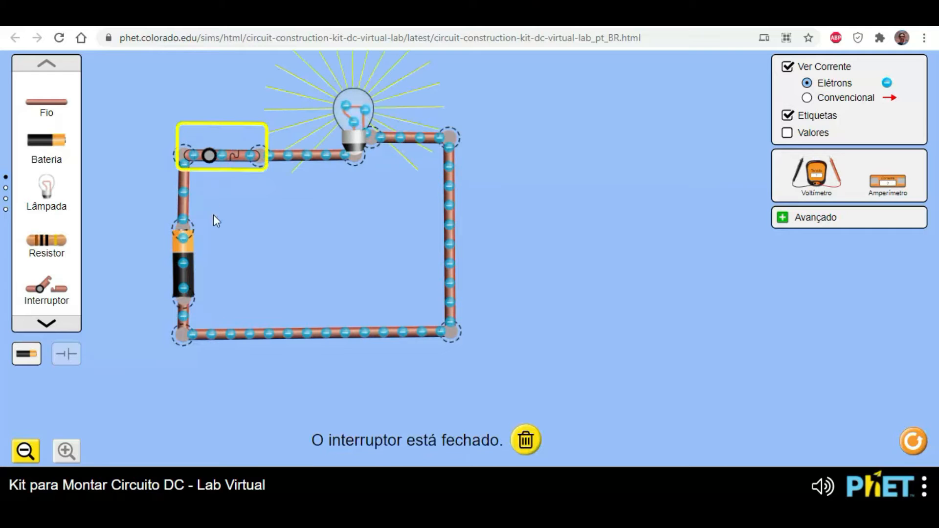
left_click(237, 222)
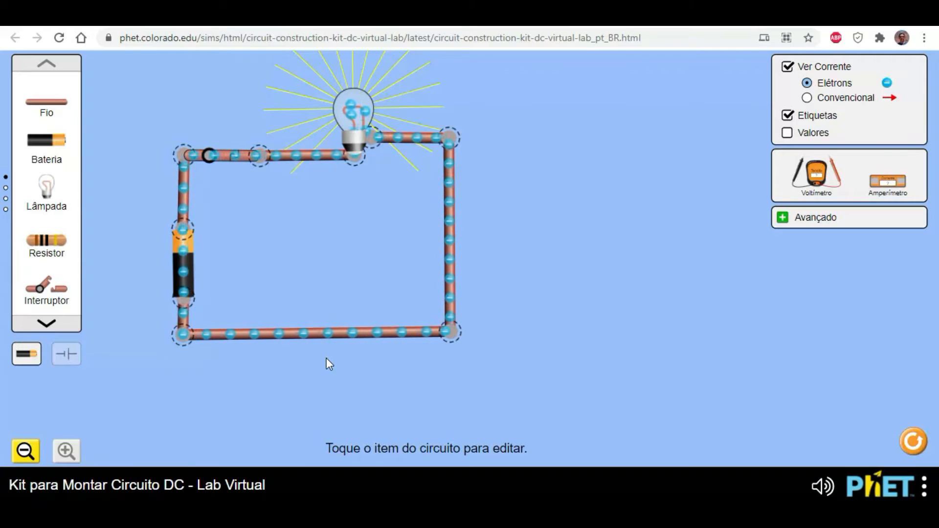
left_click(455, 338)
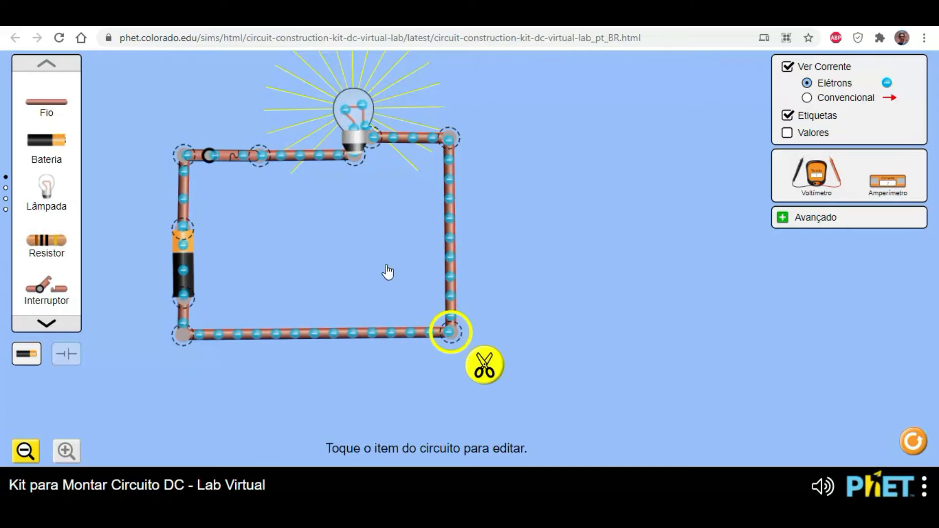
left_click(222, 156)
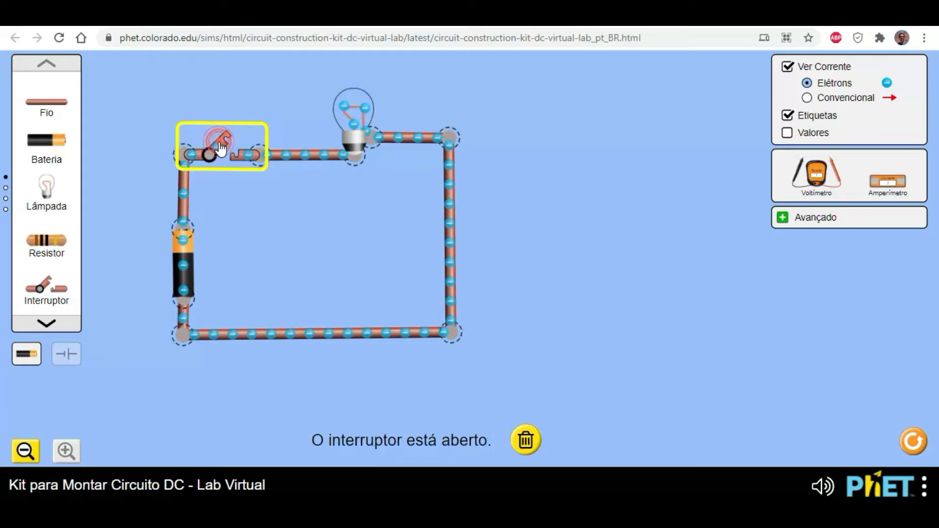
left_click(219, 145)
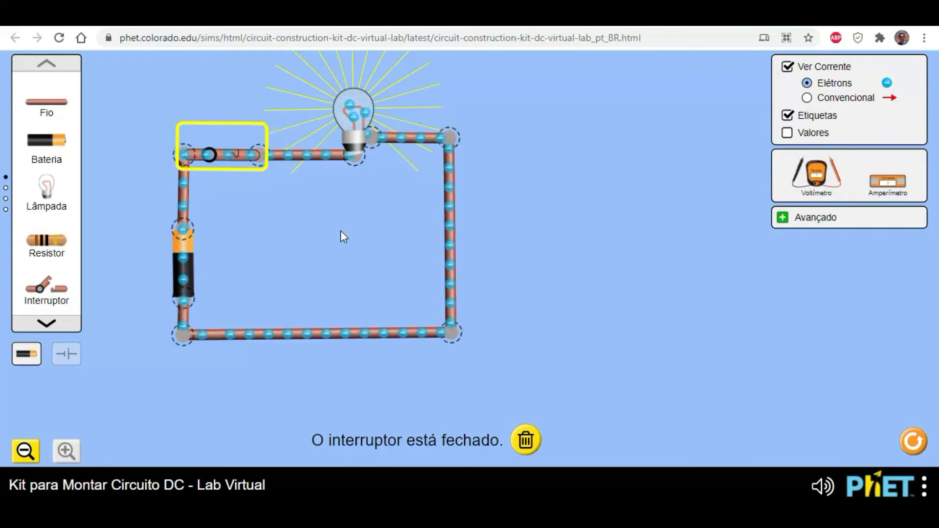
- Open the switch and slightly adjust the positions of the circuit's two upper corner junctions
left_click(214, 157)
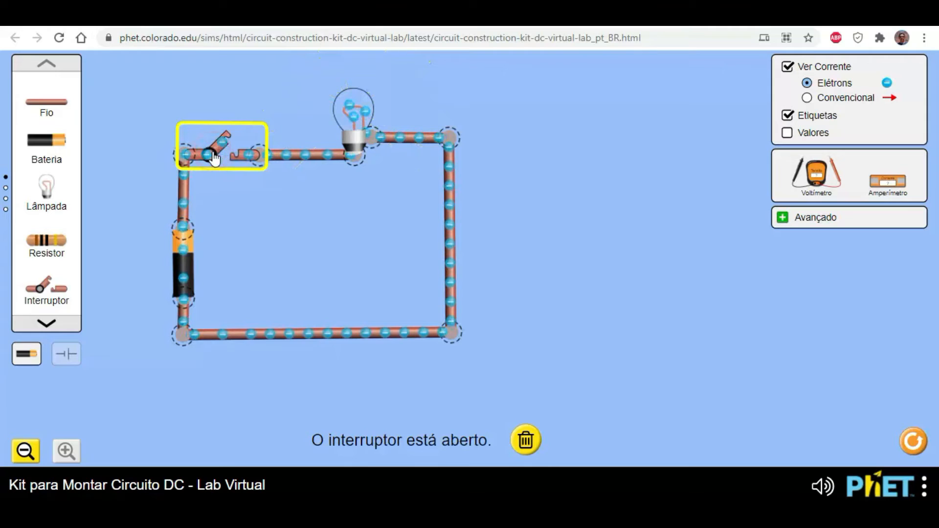
left_click(281, 237)
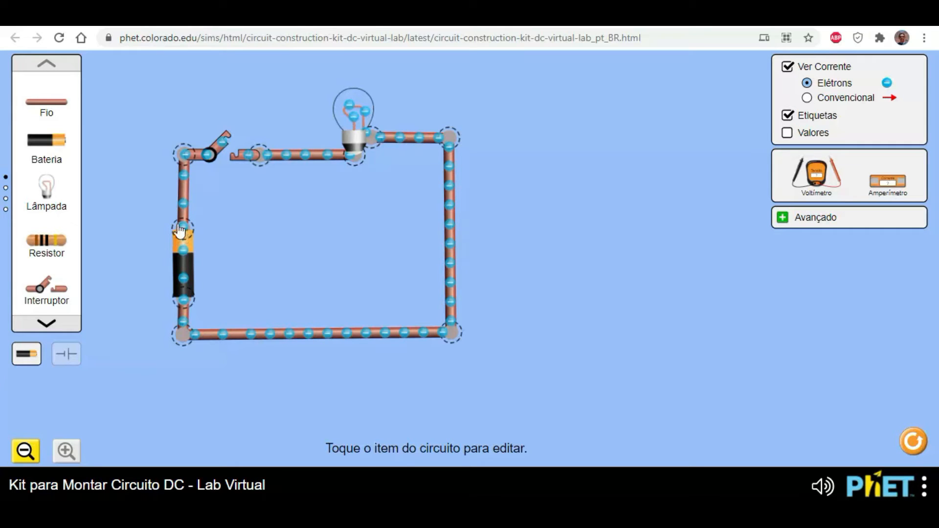
left_click_drag(185, 154, 186, 162)
left_click(187, 162)
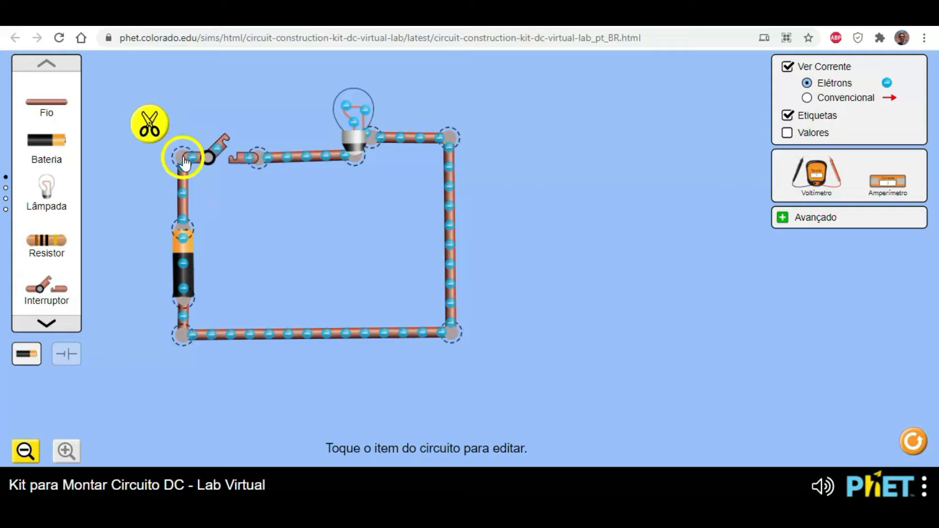
left_click(330, 225)
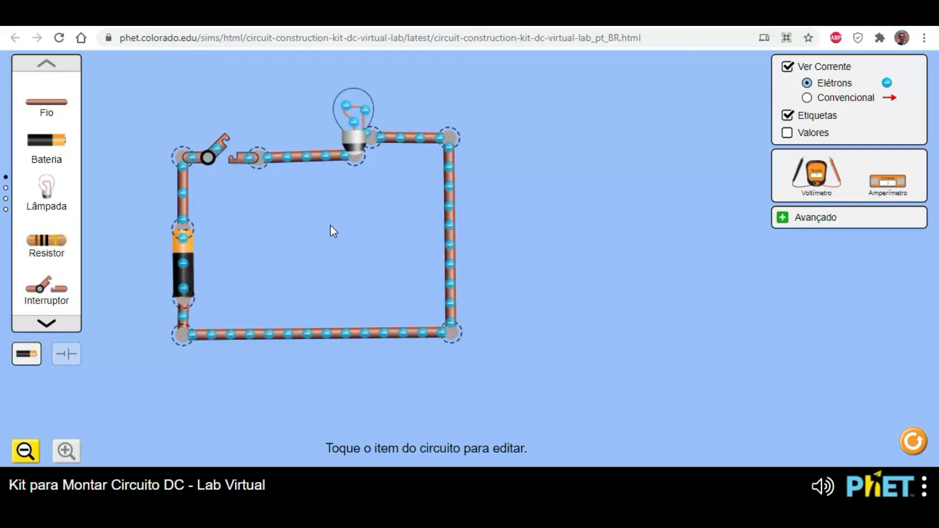
left_click_drag(454, 147, 453, 145)
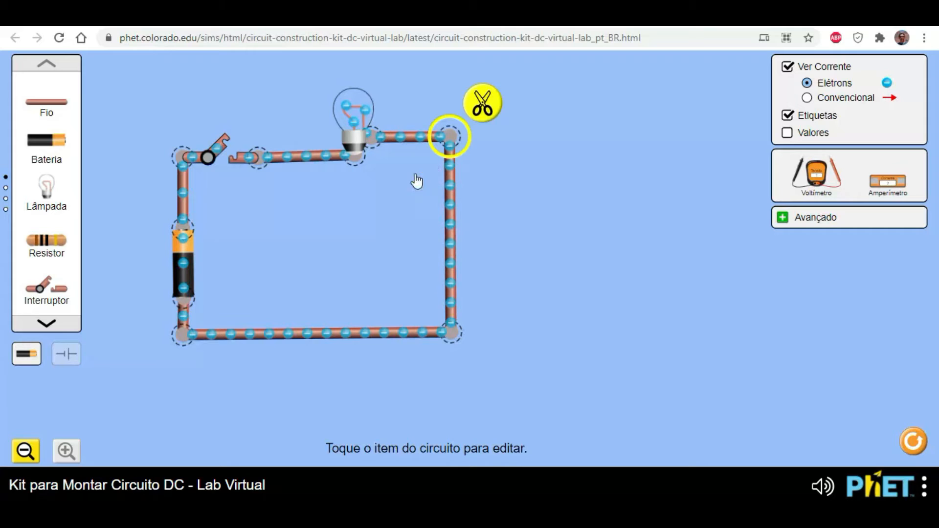
left_click(309, 236)
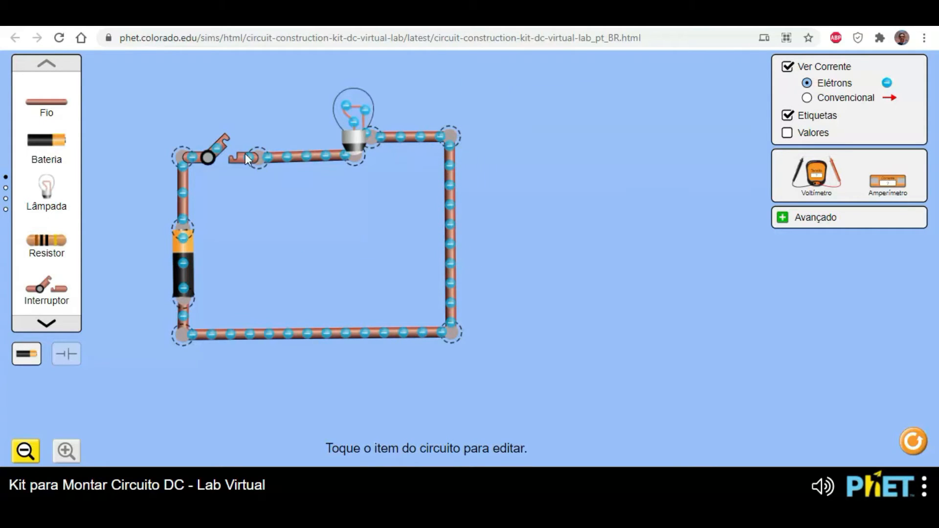
- Close the switch and bring in the voltmeter, placing its black probe at the battery's lower terminal and the red probe at the upper one
left_click(224, 140)
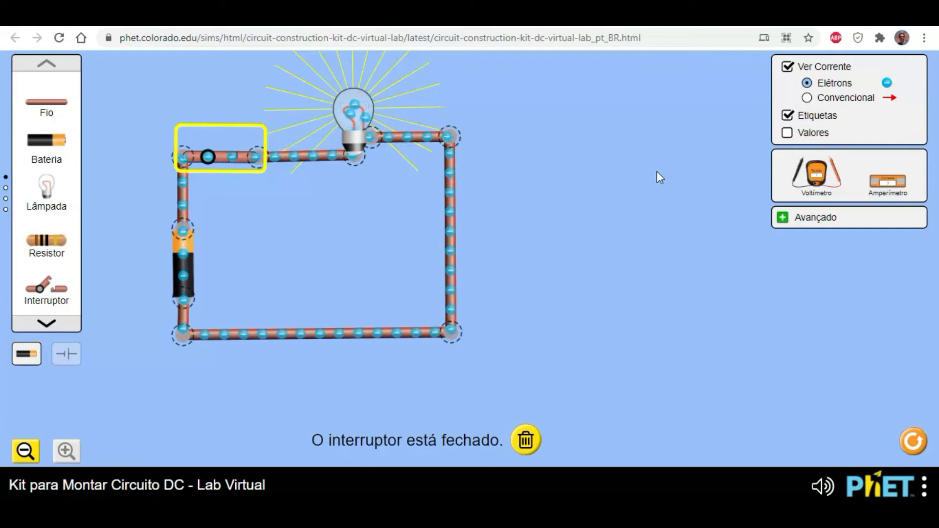
left_click_drag(815, 174, 333, 355)
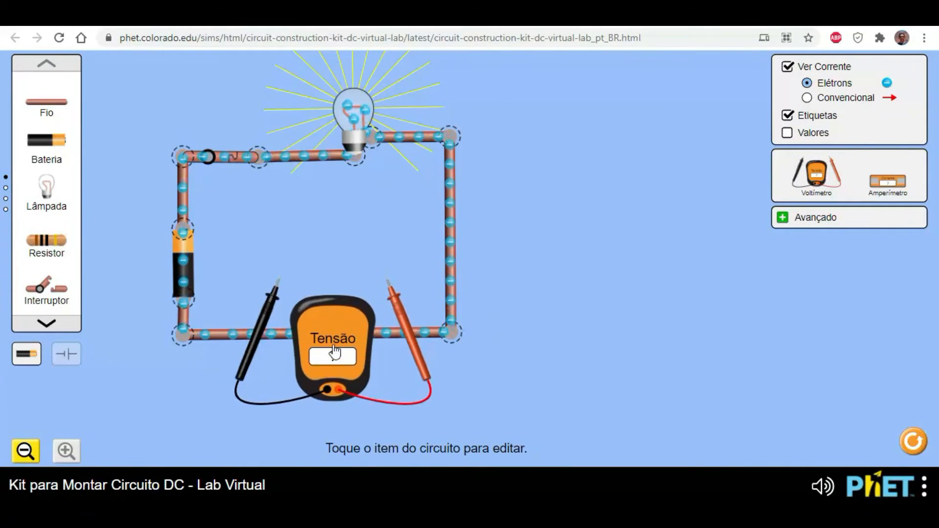
left_click_drag(274, 294, 169, 326)
left_click_drag(389, 321, 191, 264)
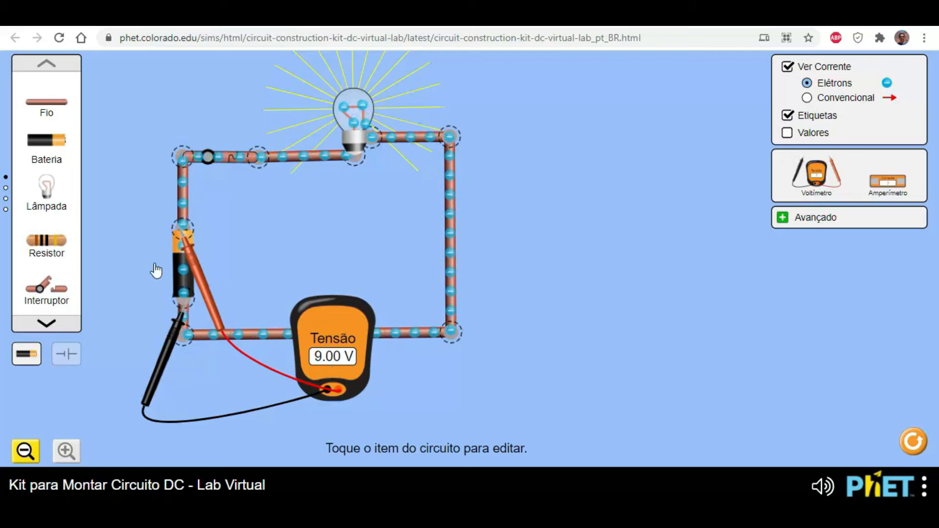
- Reduce the battery's voltage to 0 volts, and raise it to 53 volts
left_click(177, 271)
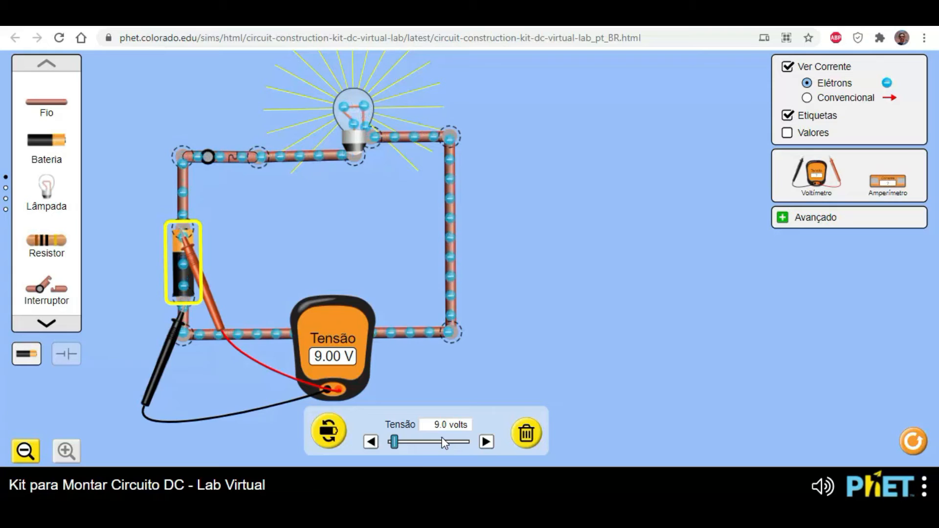
left_click_drag(394, 442, 387, 442)
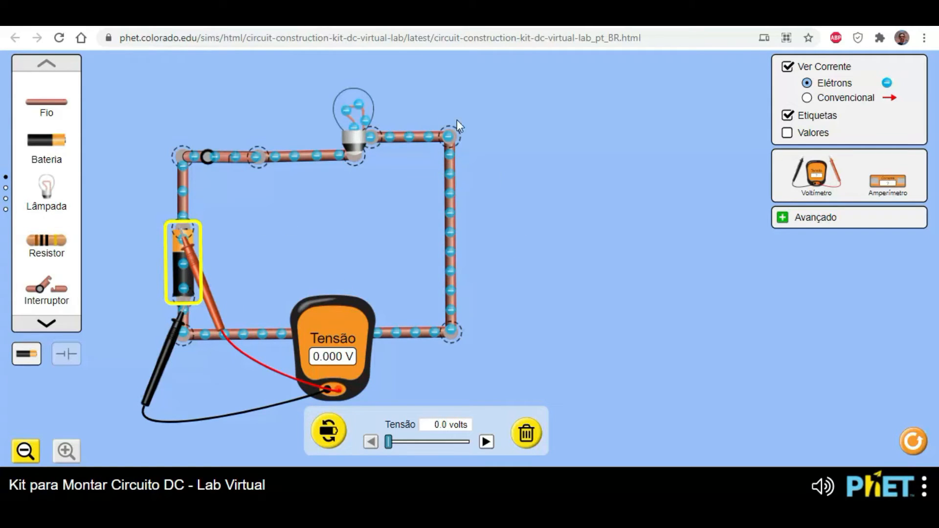
left_click_drag(391, 448, 421, 454)
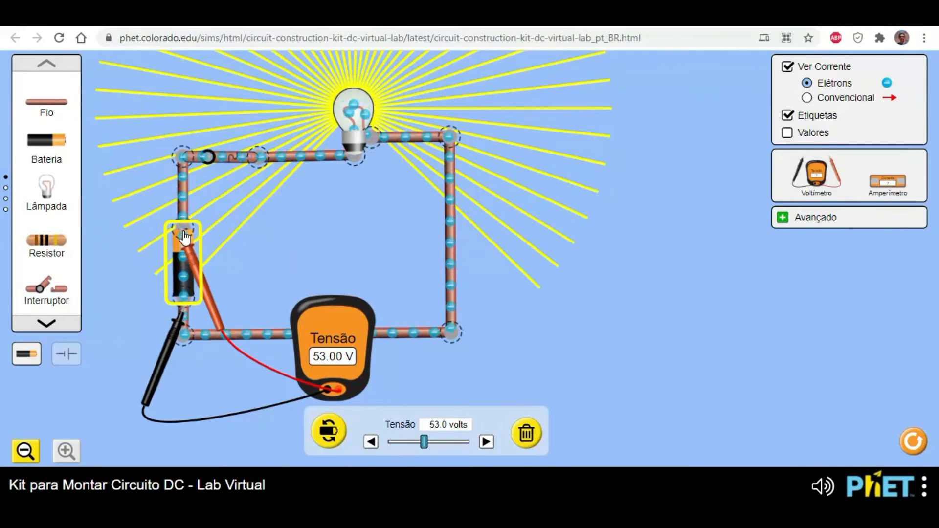
- View the current as conventional arrows, open the switch, and return the current display to electrons
left_click(806, 98)
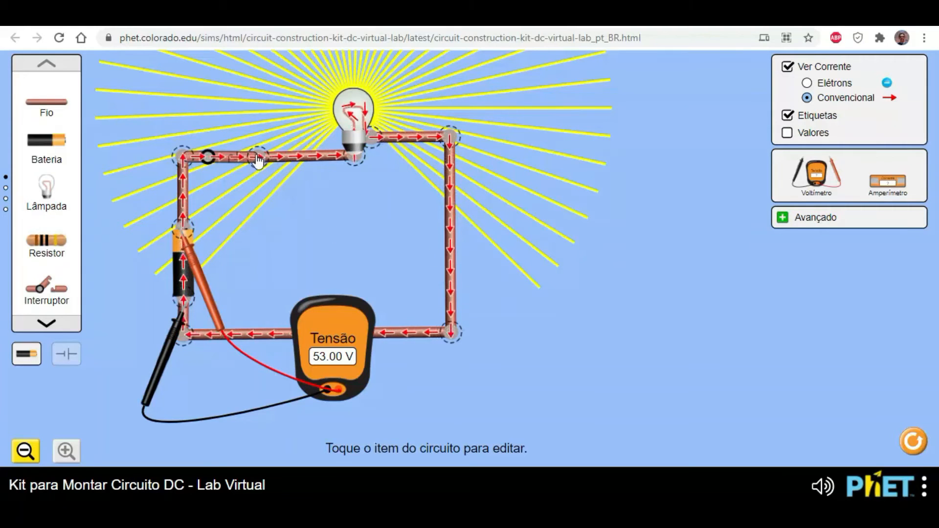
left_click(220, 157)
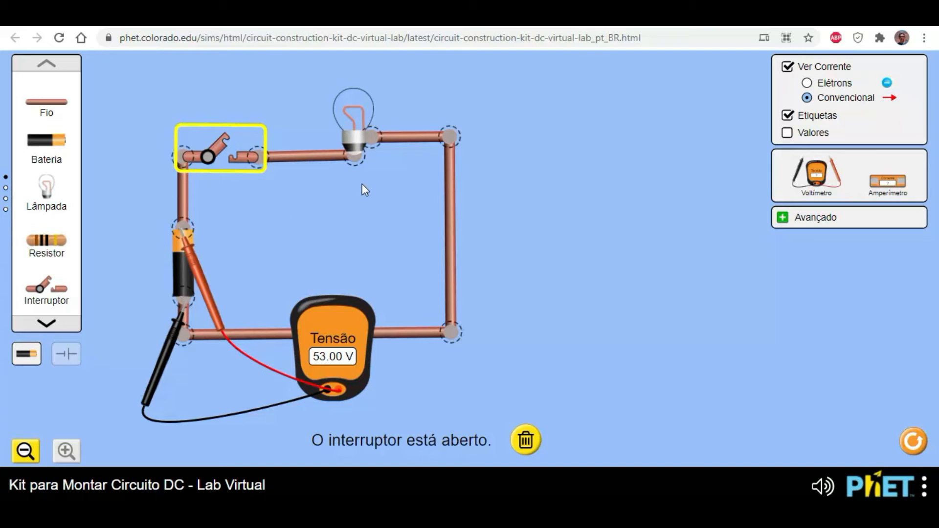
left_click(823, 85)
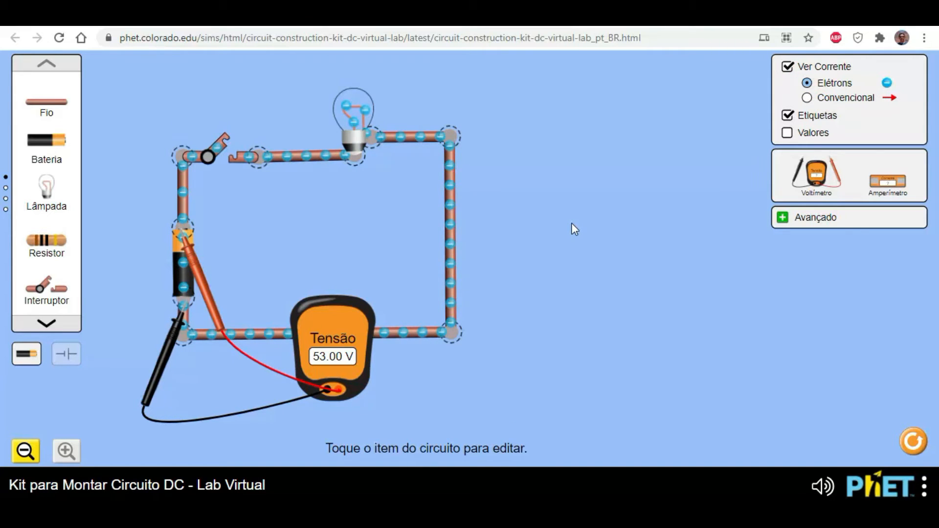
- Show the component values, and close, reopen and close the switch again to compare its resistance in both states
left_click(820, 134)
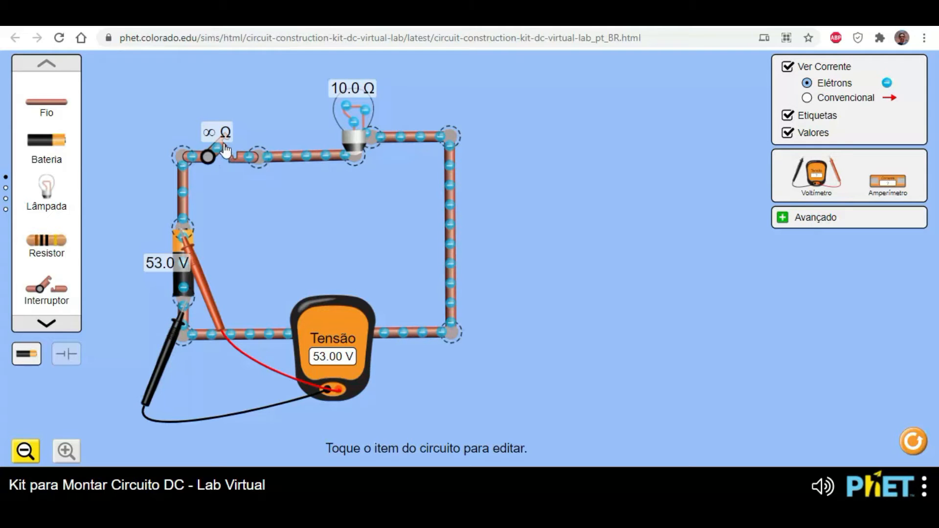
left_click(222, 150)
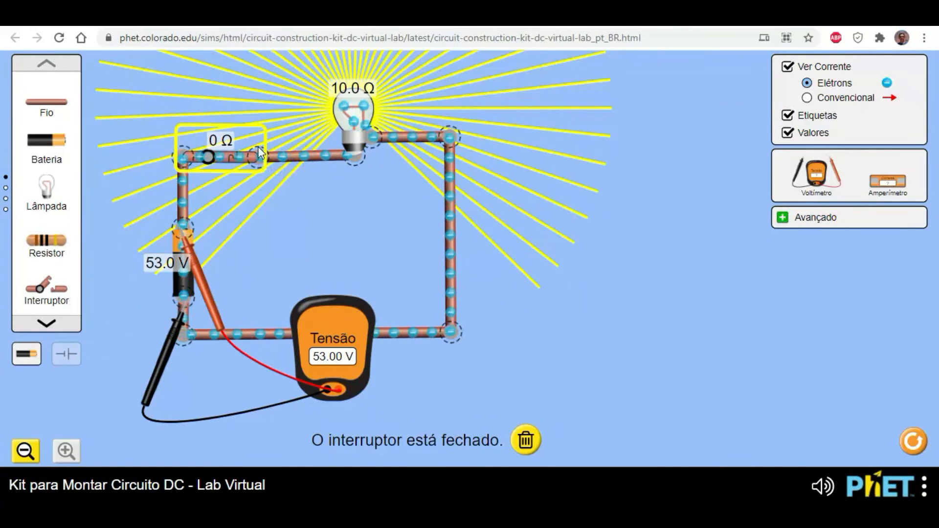
left_click(215, 157)
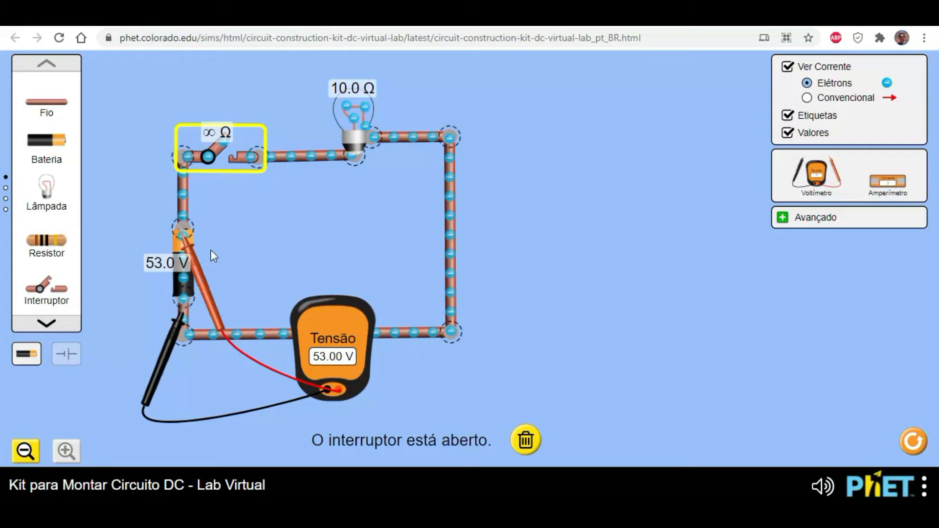
left_click(212, 167)
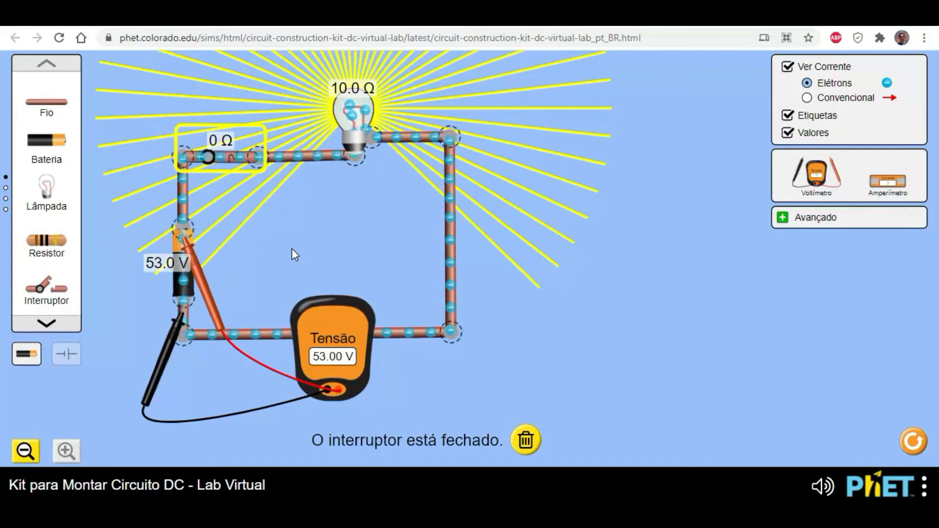
- Set the battery's voltage to 37 volts and move the voltmeter's red probe to the bulb's base terminal
left_click(182, 279)
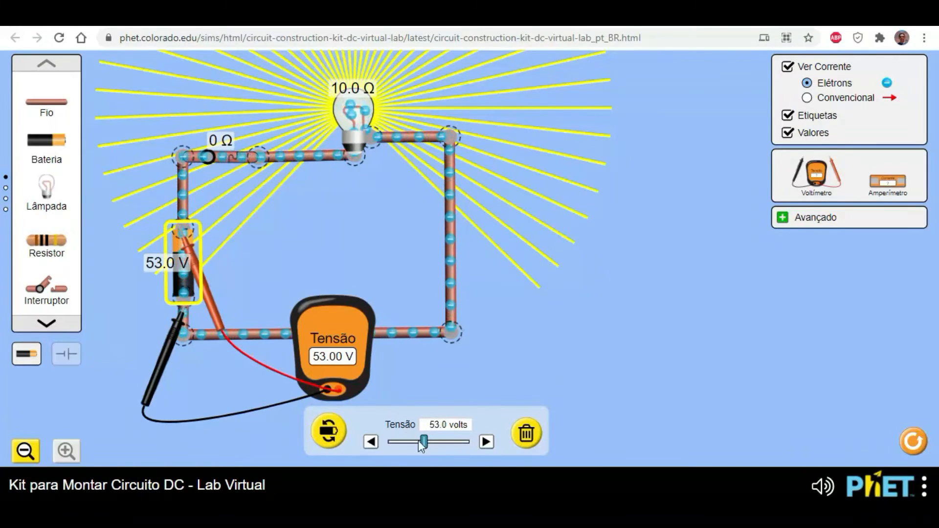
mouse_move(427, 446)
left_mouse_down()
mouse_move(405, 446)
mouse_move(456, 446)
mouse_move(417, 444)
left_mouse_up()
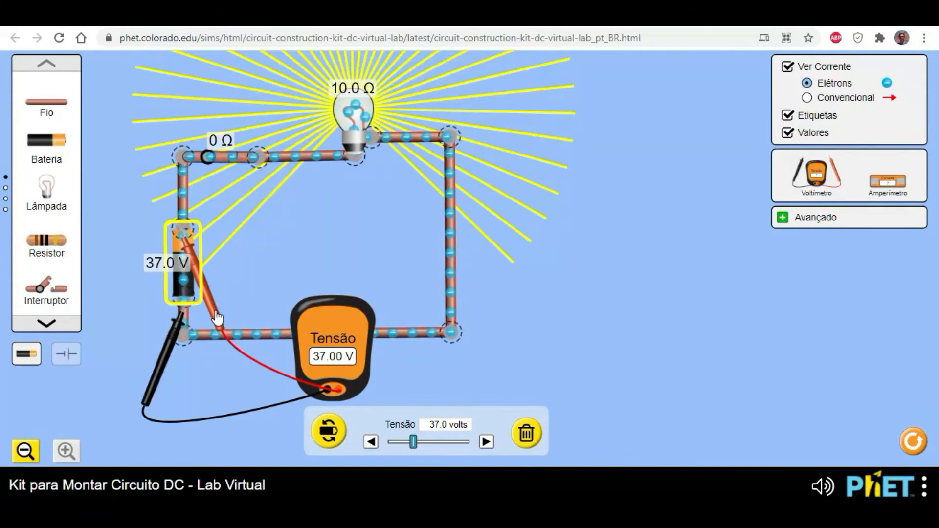
left_click_drag(214, 317, 389, 242)
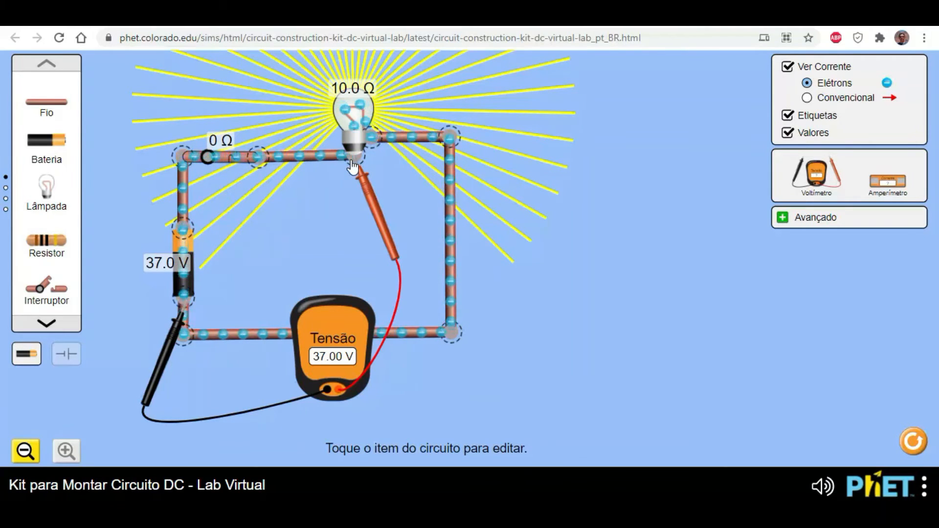
- Shift the bulb closer to the switch, and place the voltmeter below the loop with its probes on the two lower corner junctions
left_click_drag(351, 136, 319, 140)
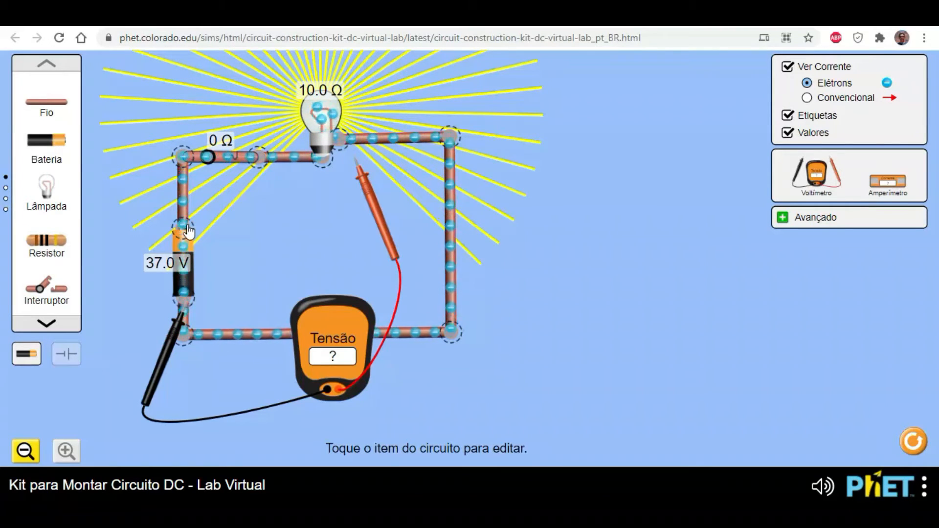
left_click_drag(328, 162, 322, 165)
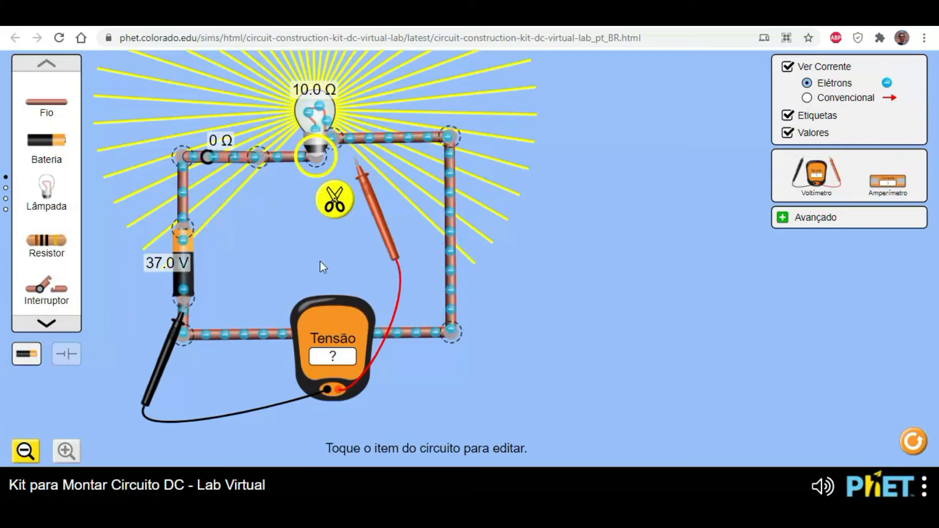
left_click_drag(398, 250, 462, 356)
left_click_drag(334, 359, 317, 410)
left_click_drag(174, 316, 177, 352)
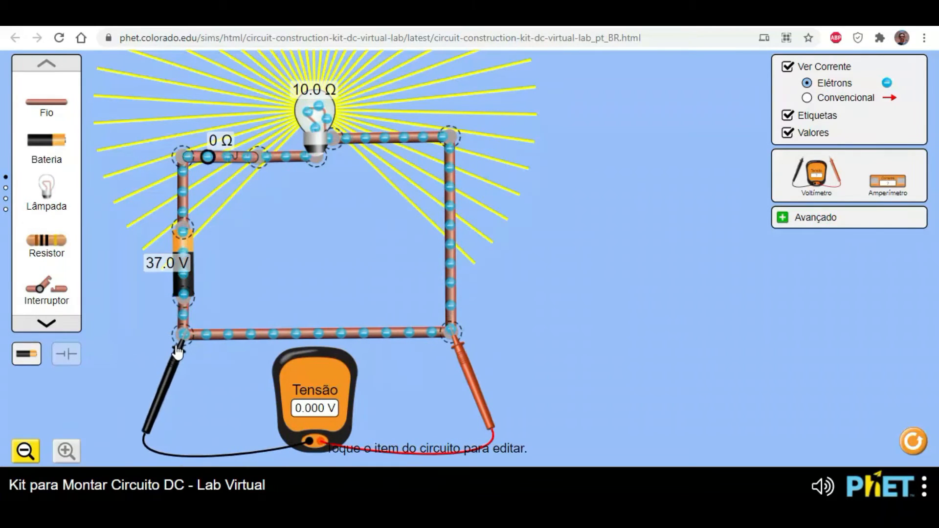
- Measure the voltage from the battery-side lower corner to the bulb's side terminal, its base terminal, and the corner junction above the battery
left_click_drag(459, 344, 354, 170)
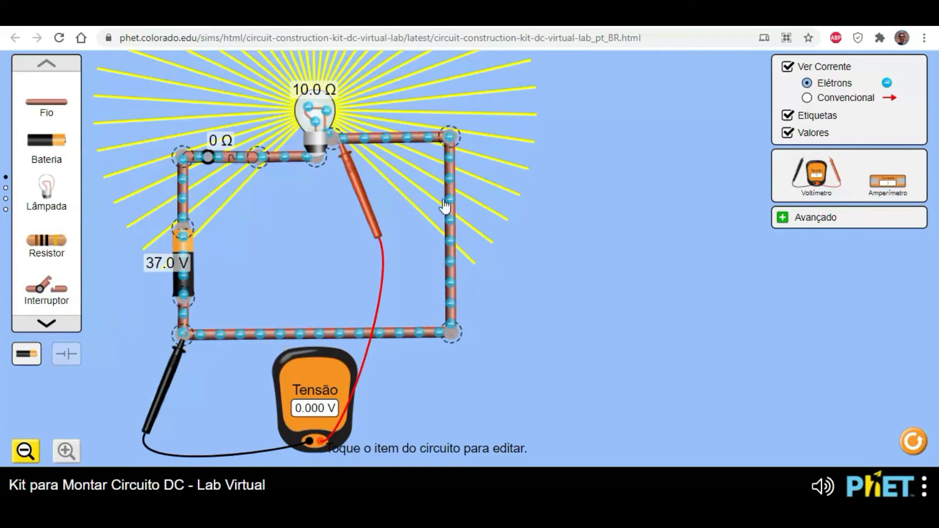
left_click_drag(348, 161, 323, 166)
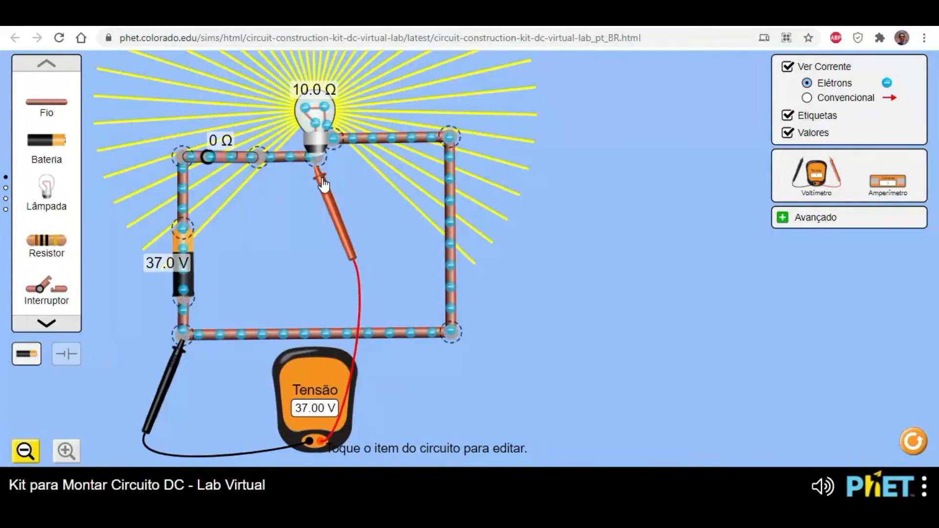
left_click_drag(320, 185, 210, 192)
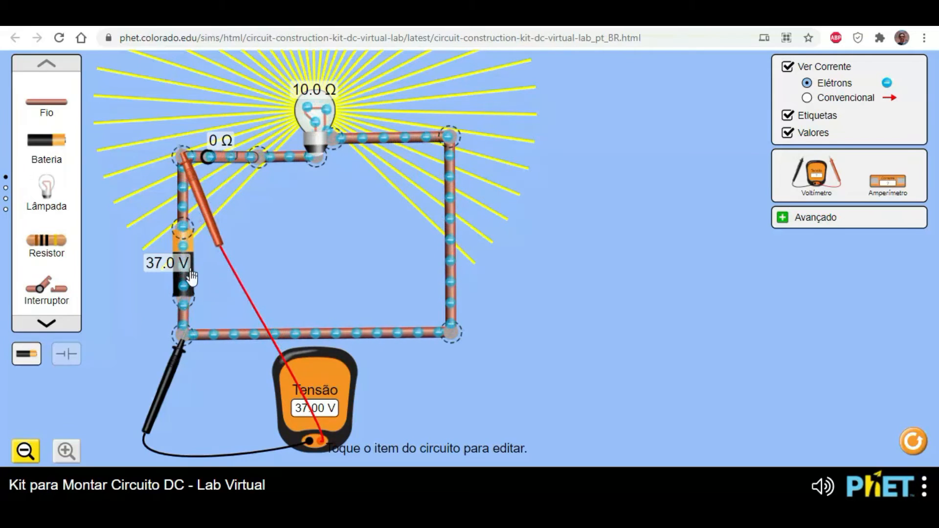
- Measure the voltage across the bulb's two terminals, and repeat the measurement with the red and black probes swapped
left_click_drag(189, 170, 326, 176)
left_click_drag(180, 344, 330, 160)
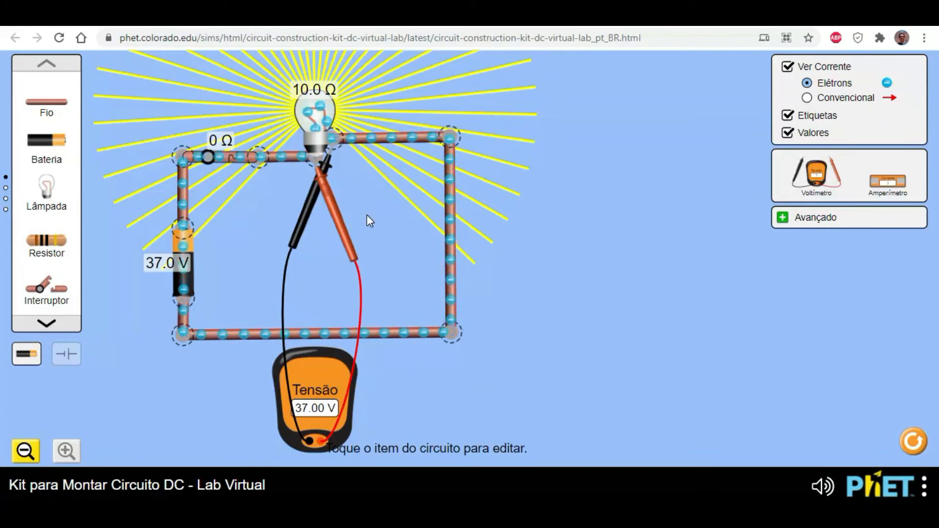
left_click_drag(342, 221, 290, 268)
left_click_drag(318, 188, 305, 202)
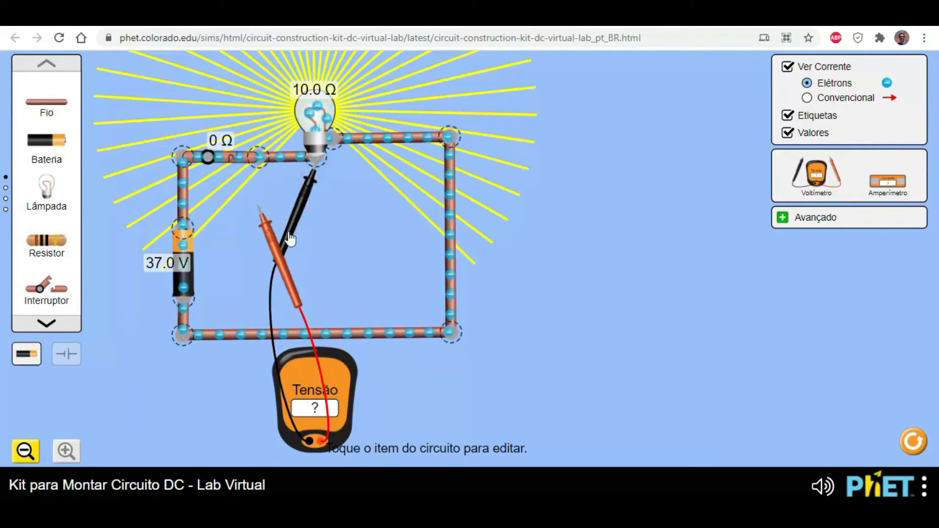
left_click_drag(276, 239, 355, 184)
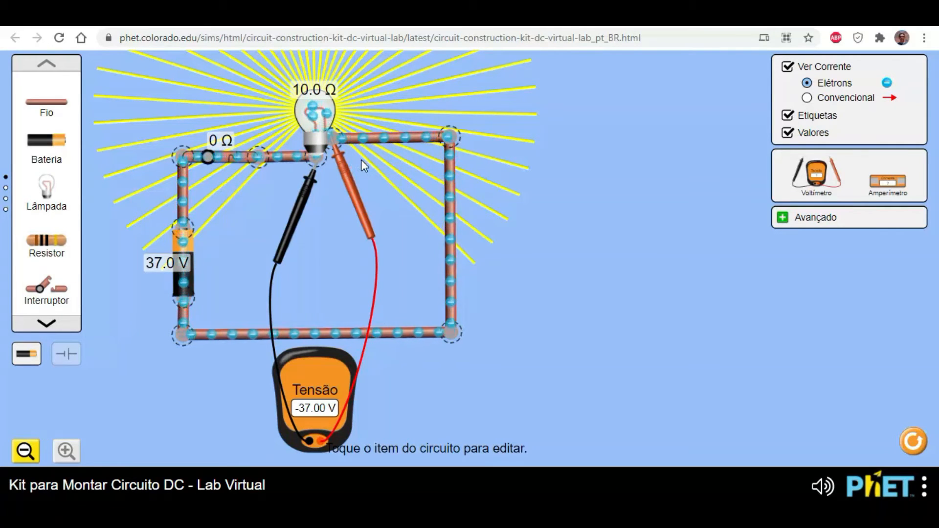
mouse_move(302, 205)
left_mouse_down()
mouse_move(321, 181)
mouse_move(299, 198)
left_mouse_up()
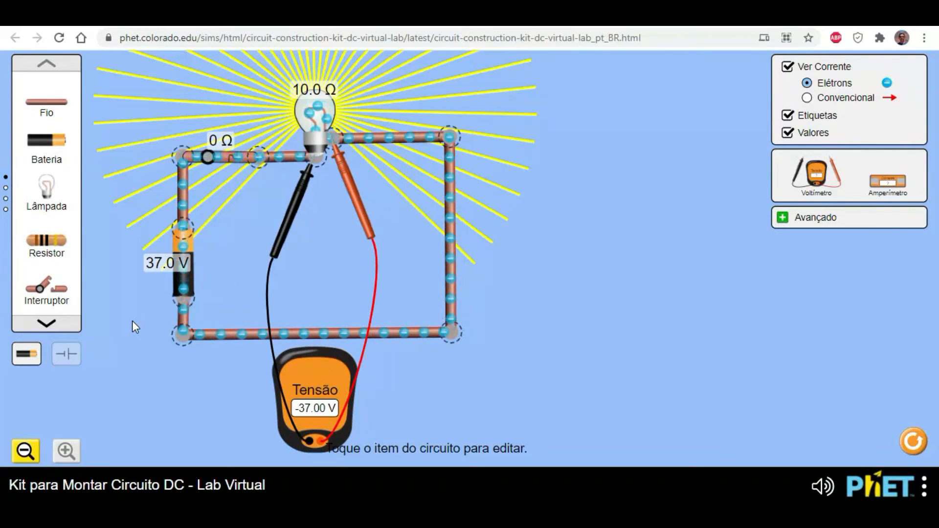
- Open the switch and put the voltmeter back in the meter box
left_click(215, 157)
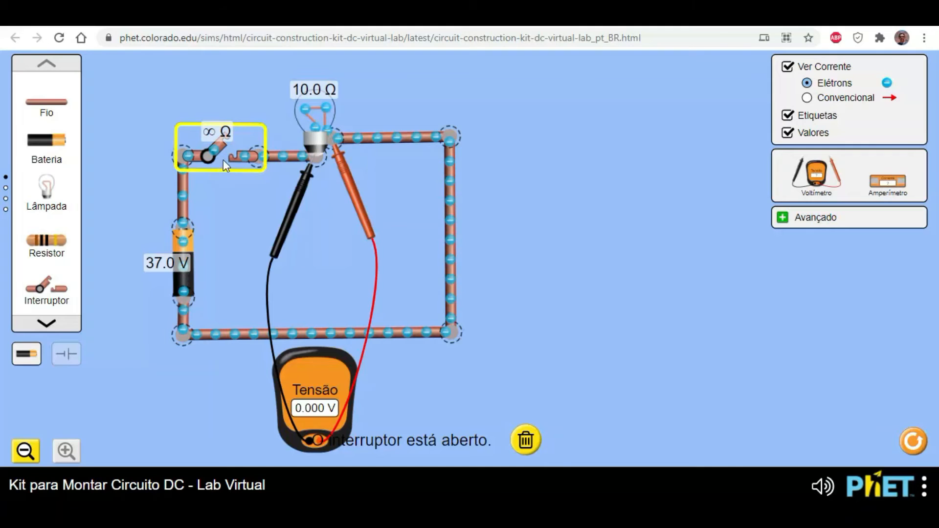
left_click(348, 181)
left_click_drag(441, 257, 538, 284)
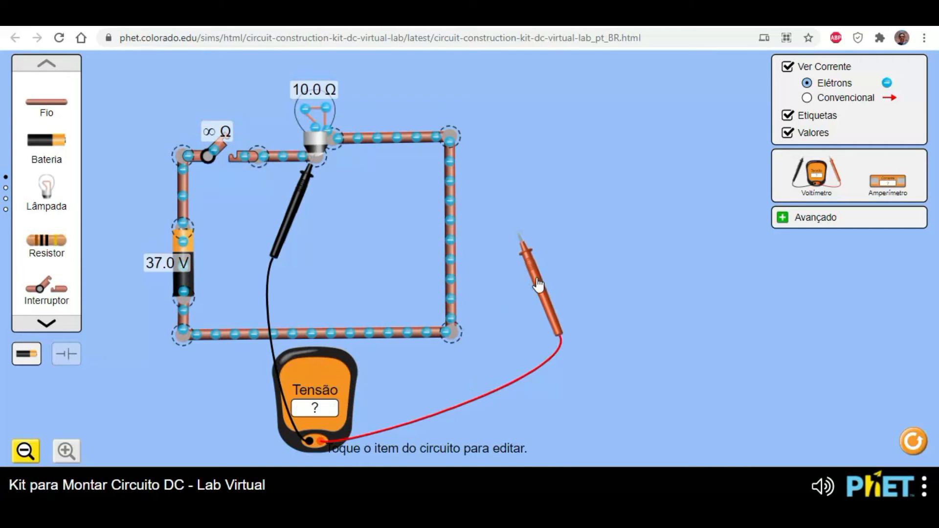
left_click_drag(299, 402, 783, 186)
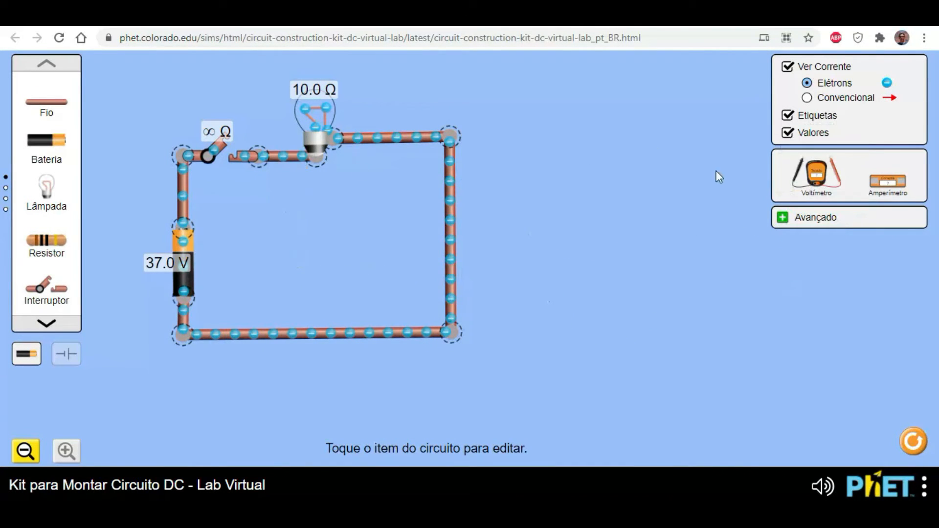
left_click_drag(445, 227, 314, 346)
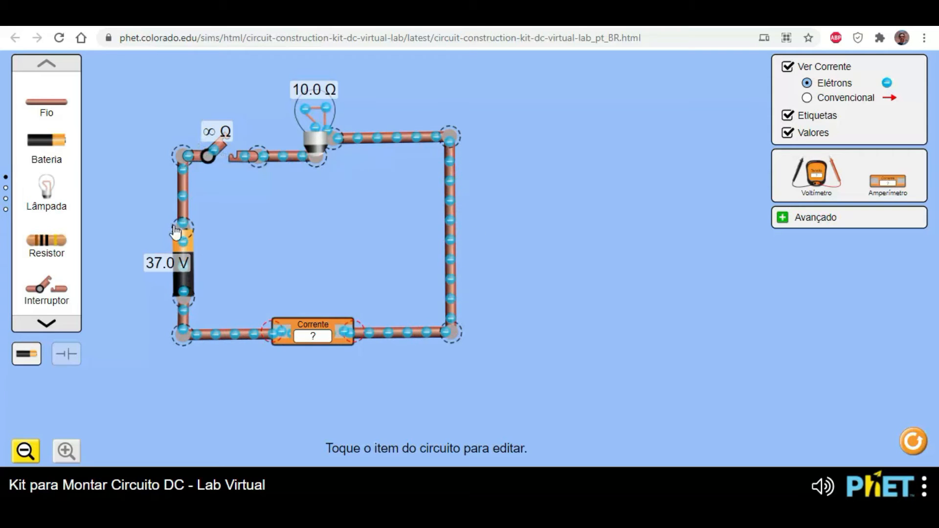
mouse_move(326, 338)
left_mouse_down()
mouse_move(342, 282)
mouse_move(313, 336)
left_mouse_up()
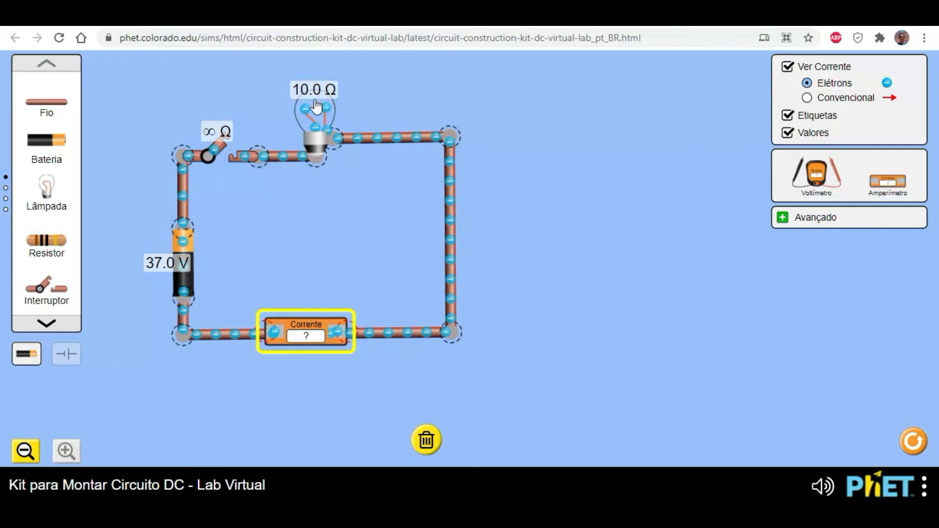
left_click_drag(303, 330, 318, 275)
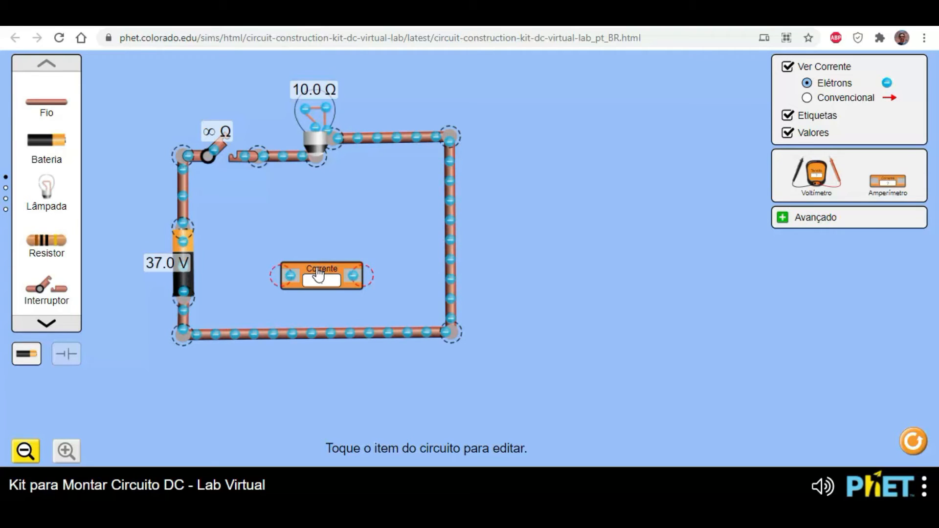
left_click(315, 280)
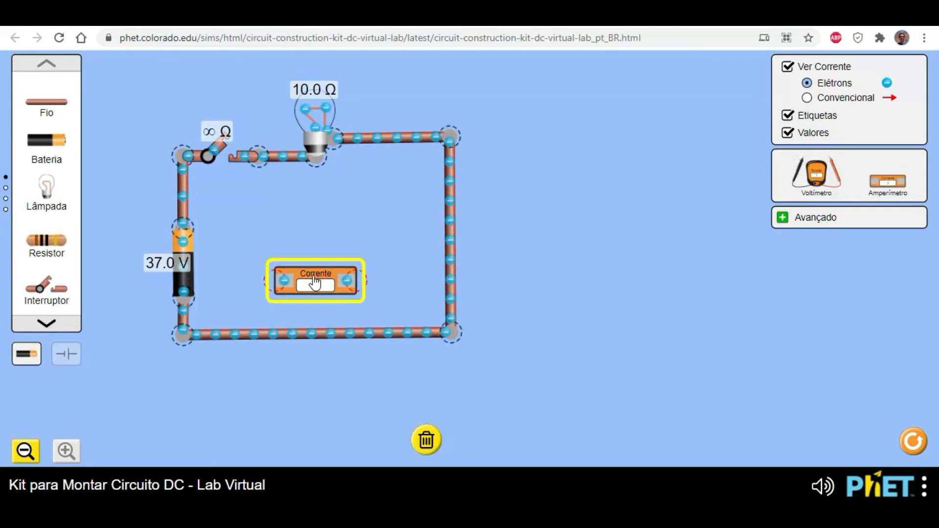
key("Delete")
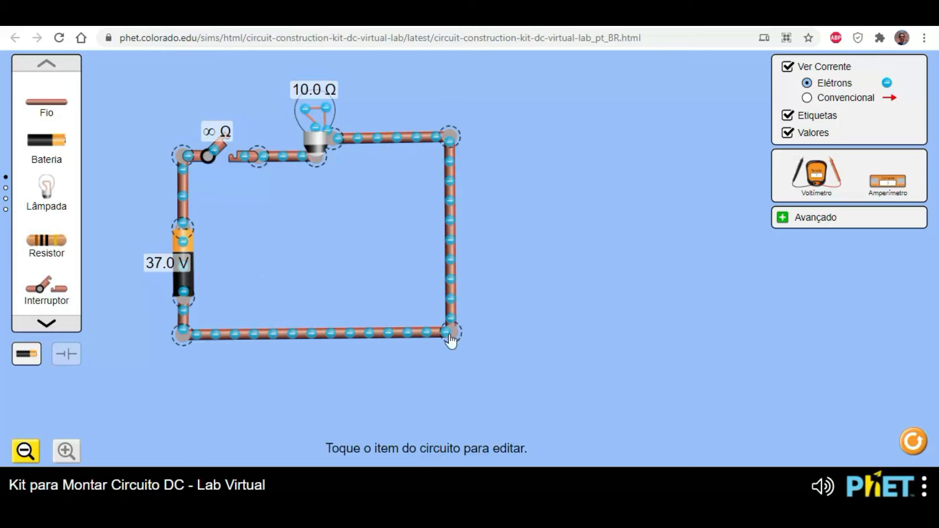
- Split the lower corner junction opposite the battery, shorten the lower wire, and straighten the vertical wire's free end
left_click(449, 333)
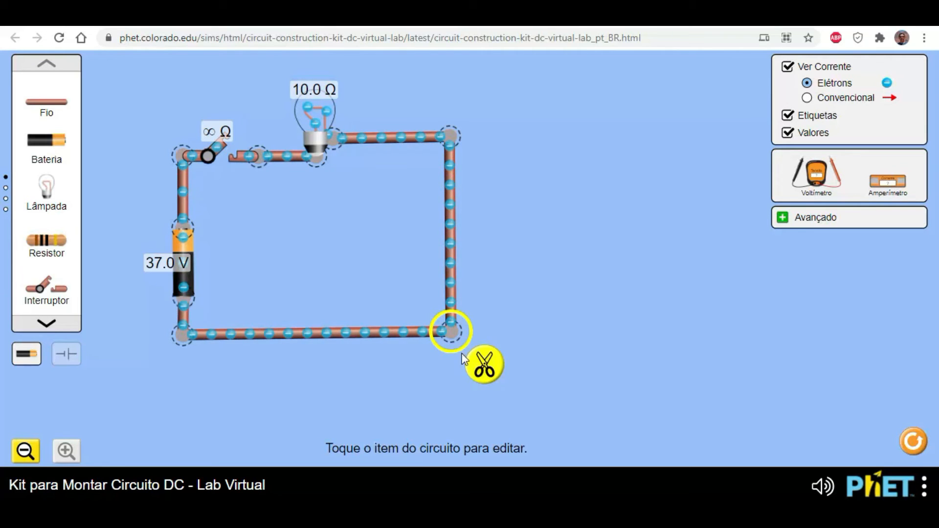
left_click(483, 366)
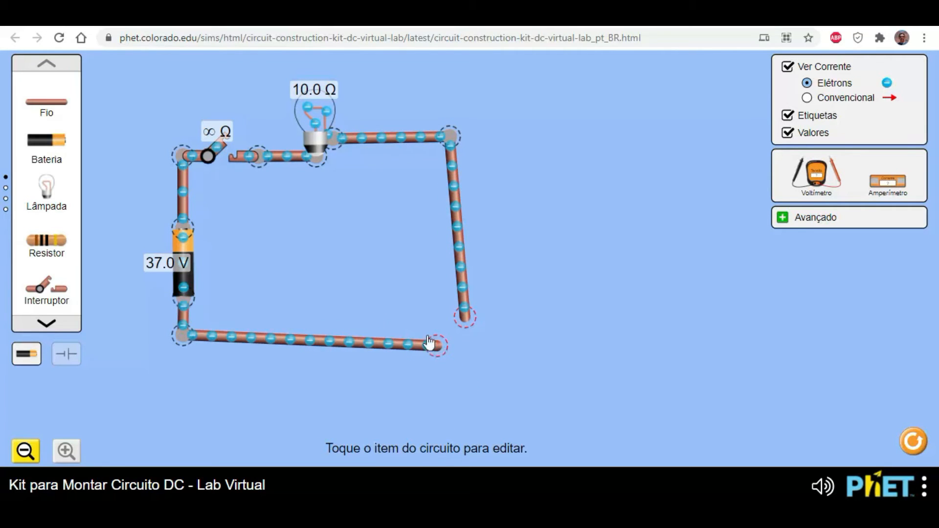
left_click_drag(429, 342, 300, 345)
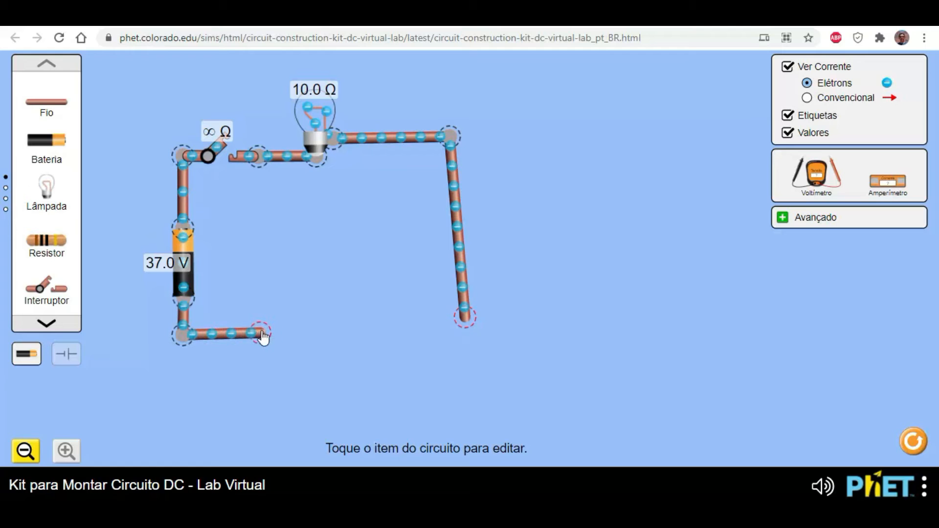
left_click_drag(471, 327, 456, 330)
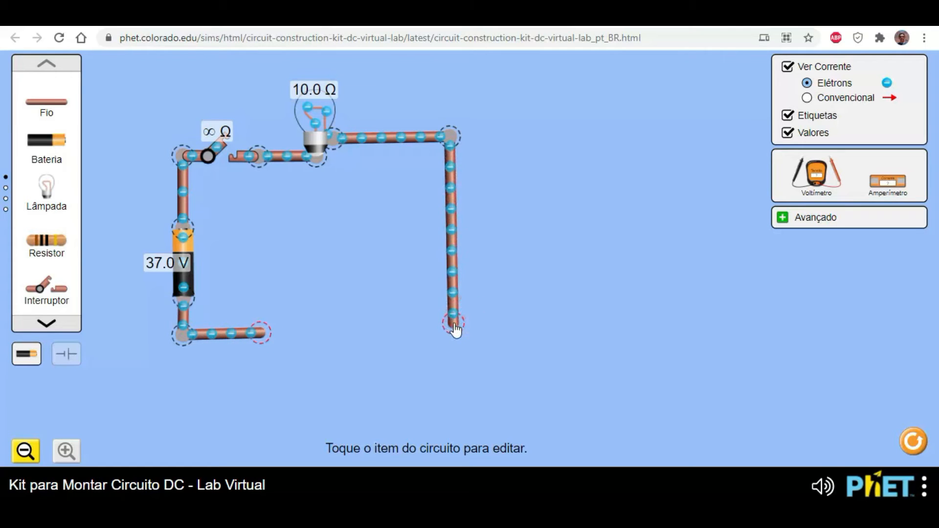
- Attach an ammeter to the shortened lower wire and close the loop with a new wire to the open corner
left_click_drag(898, 188, 315, 340)
left_click_drag(71, 125, 377, 347)
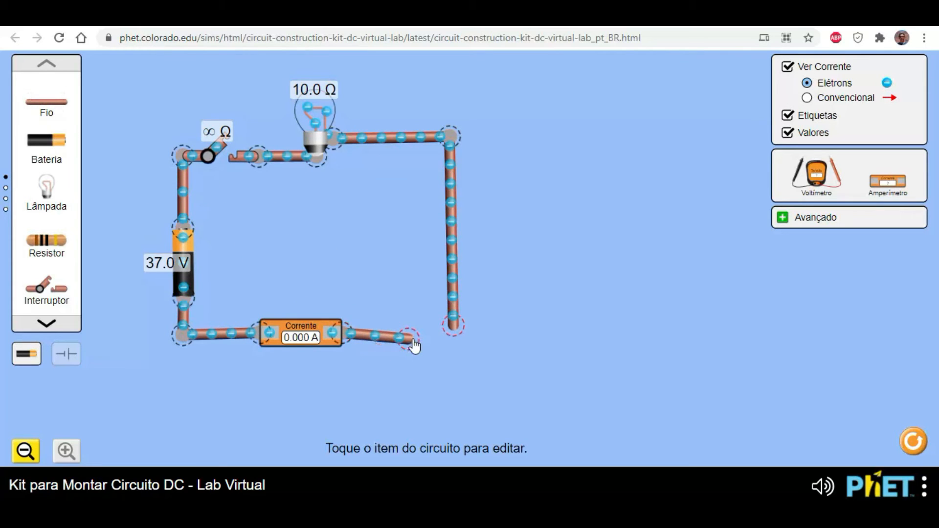
left_click_drag(444, 337, 462, 334)
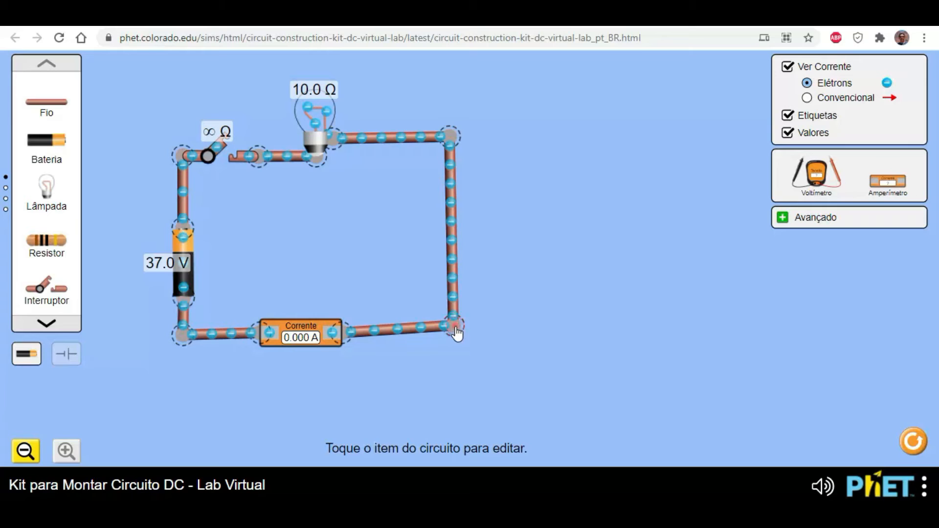
left_click(458, 334)
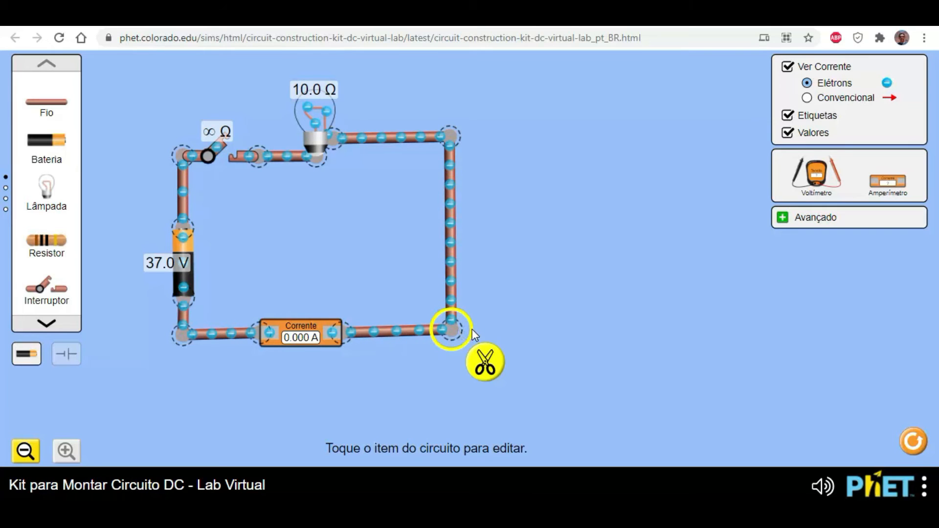
left_click(542, 289)
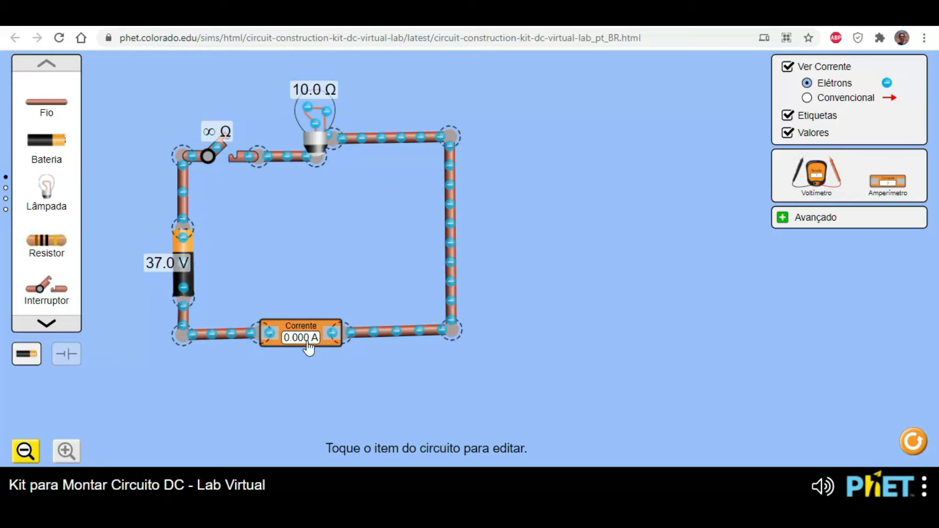
- Close the switch, set the battery's voltage to 89 volts, and try reversing the battery's polarity
left_click(221, 146)
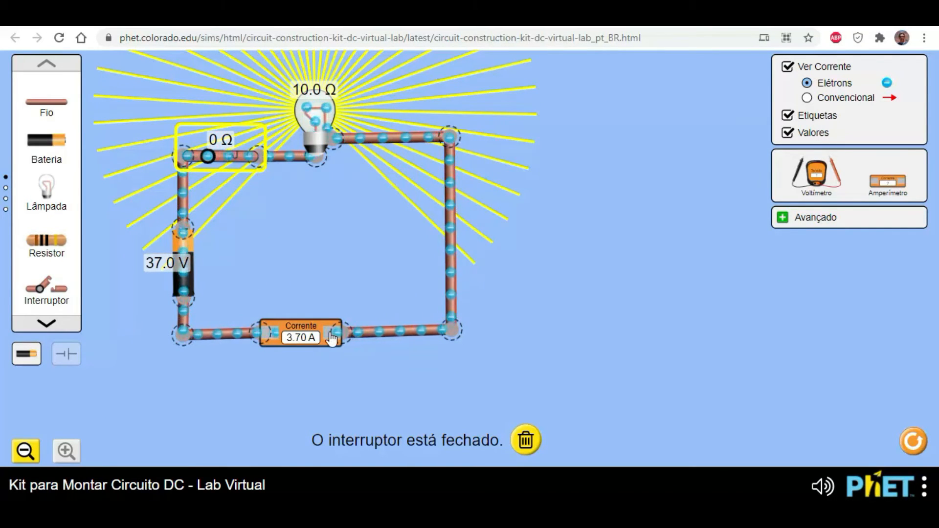
left_click(178, 257)
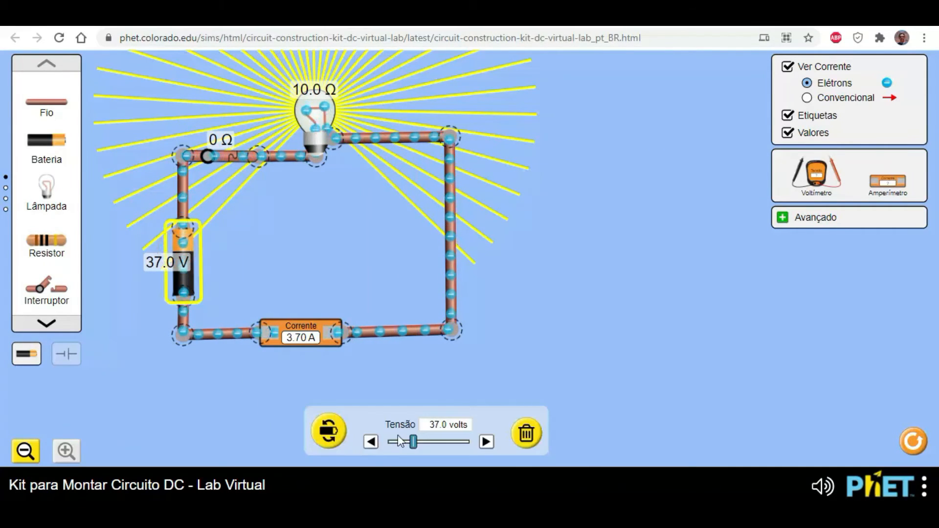
left_click_drag(418, 451, 458, 453)
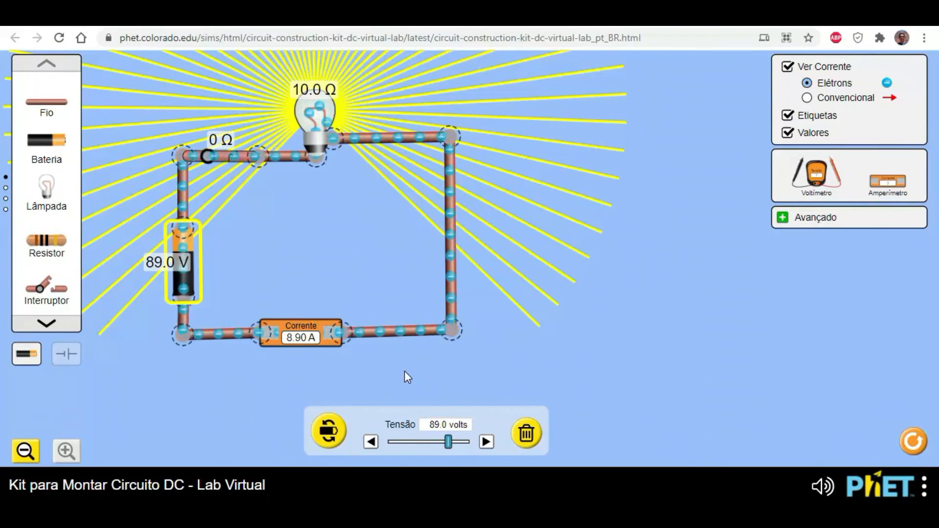
left_click(328, 433)
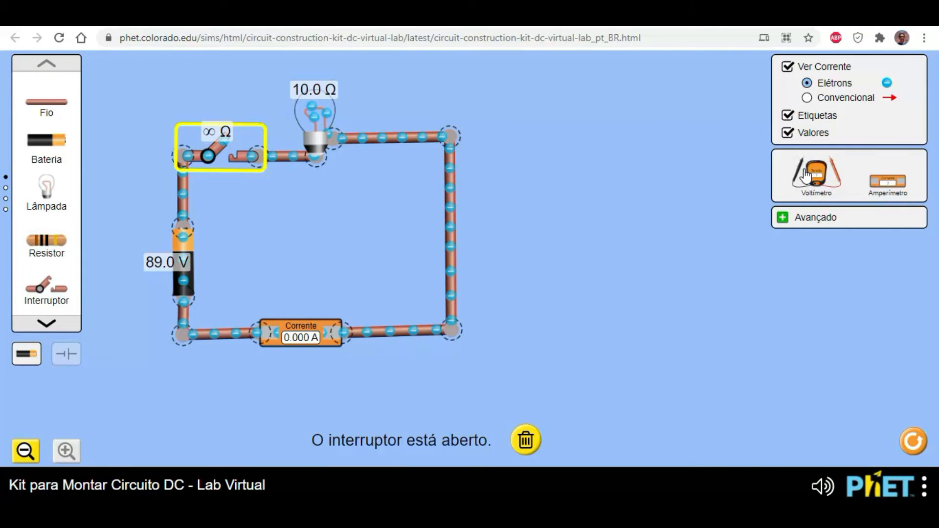
- With the switch closed, use the voltmeter to measure the voltage across the ammeter and across the bulb's two terminals
left_click_drag(815, 185, 300, 424)
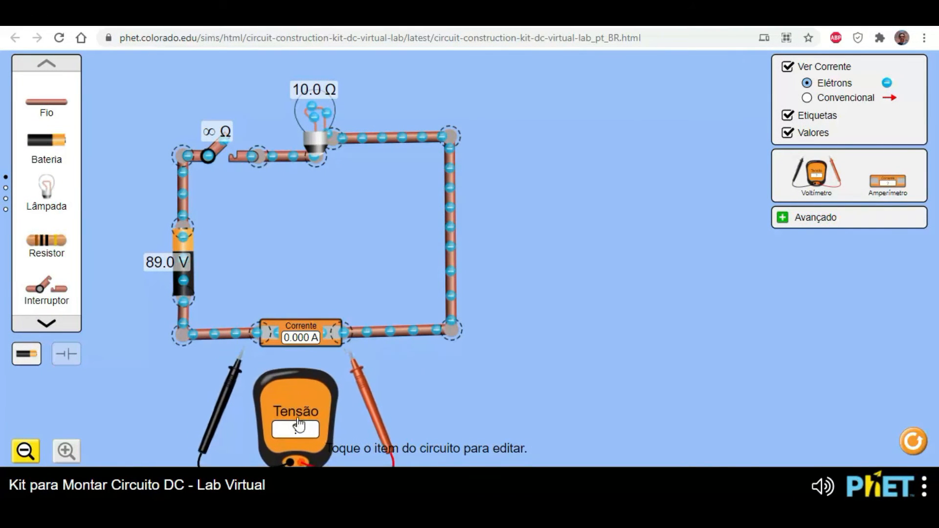
left_click(221, 147)
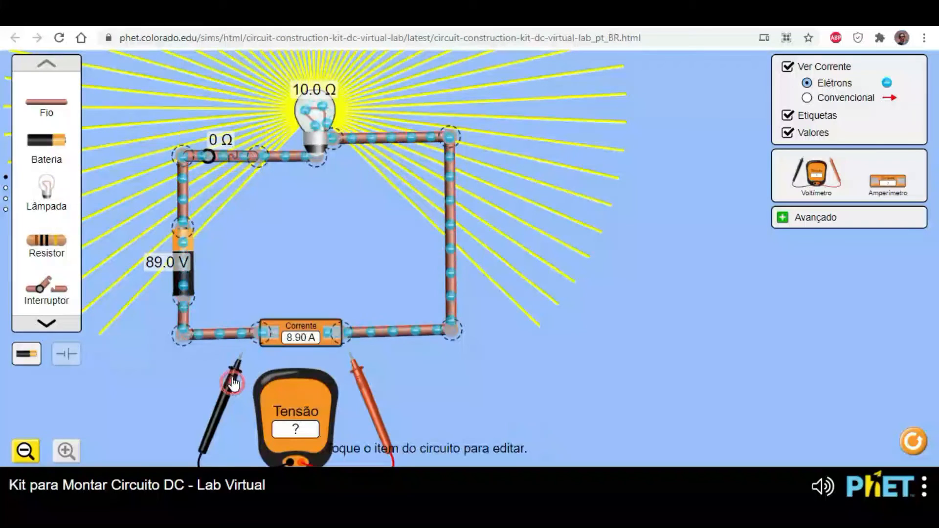
left_click_drag(242, 380, 245, 369)
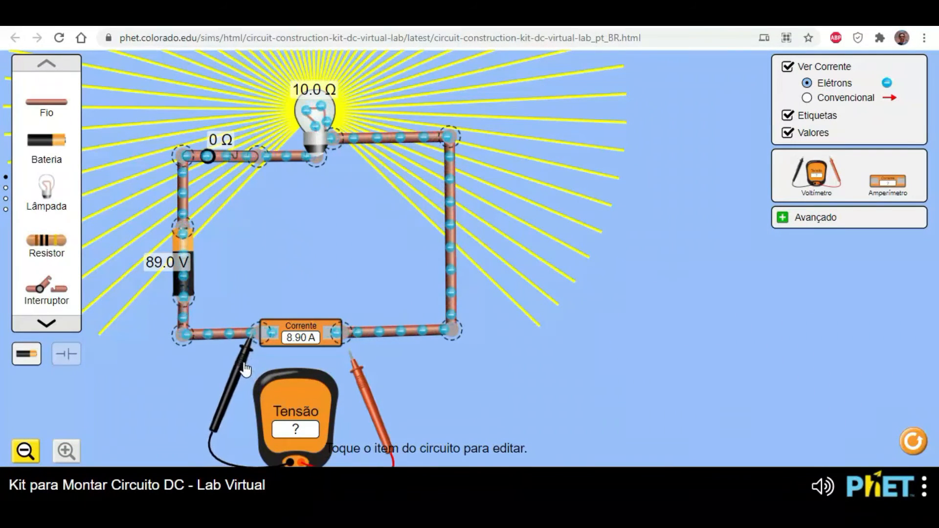
left_click_drag(373, 404, 362, 392)
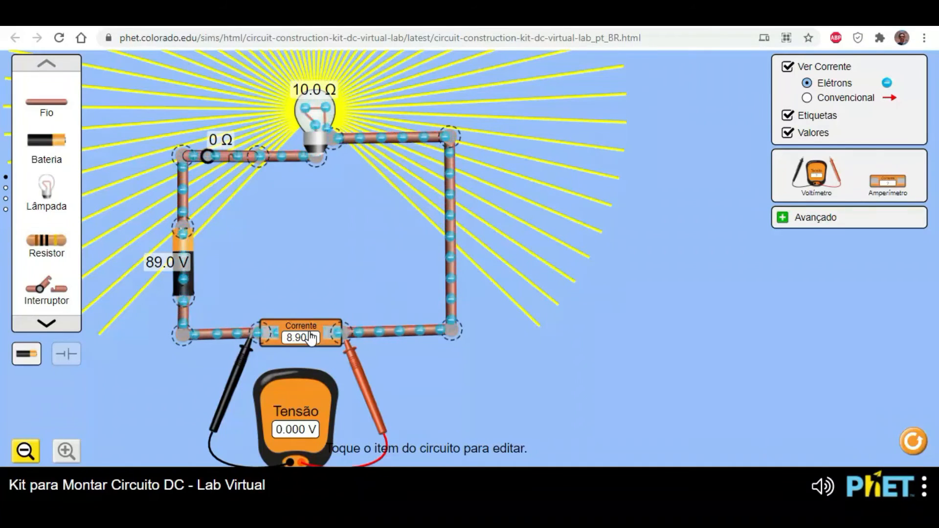
left_click_drag(360, 382, 354, 206)
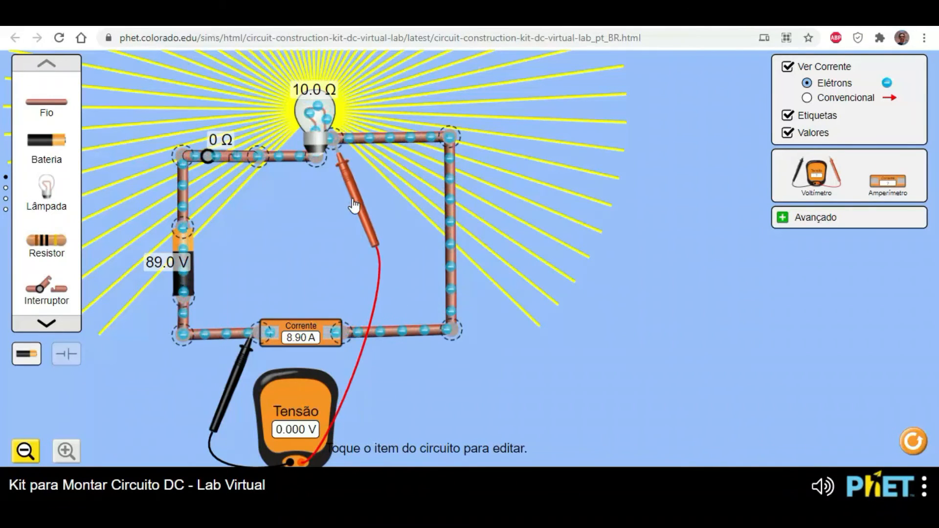
left_click_drag(233, 362, 295, 201)
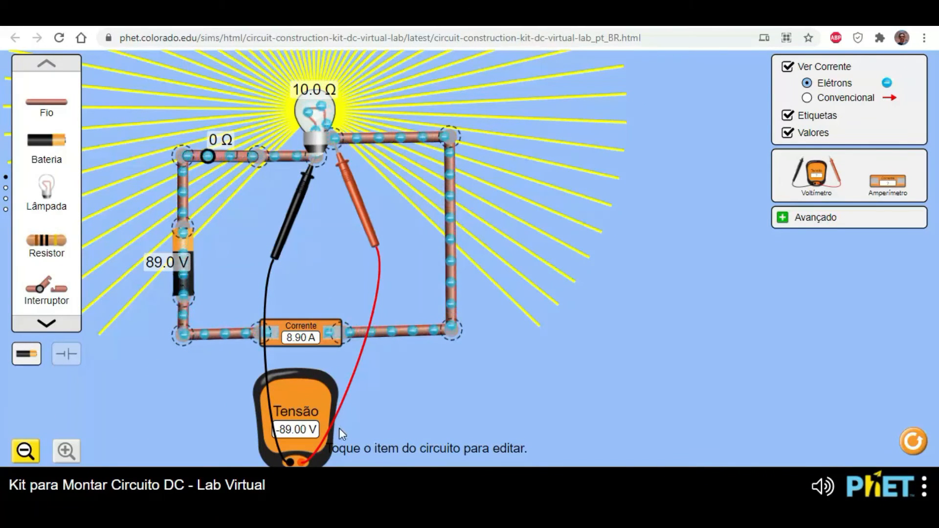
- Lower the battery's voltage to 54 and finally 31 volts, moving the voltmeter body inside the loop beneath the bulb
left_click(189, 272)
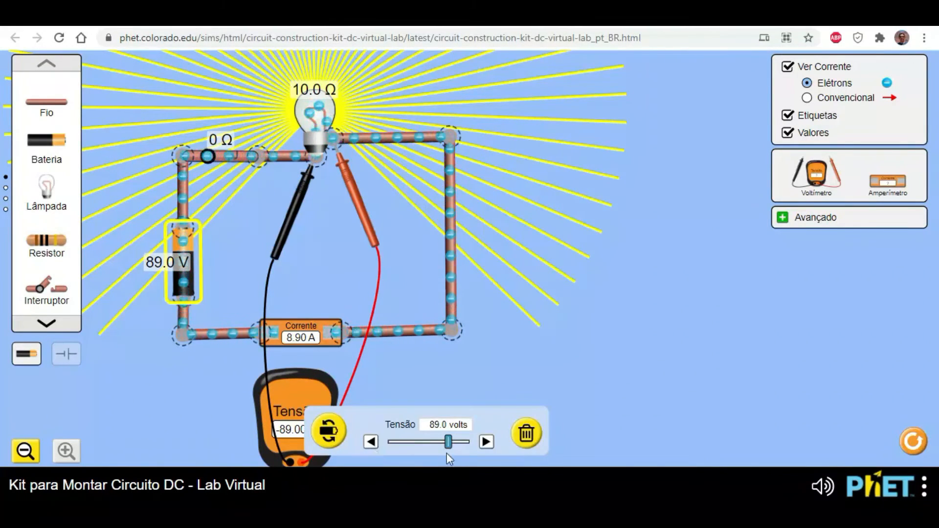
left_click_drag(445, 443, 425, 443)
left_click_drag(295, 407, 326, 245)
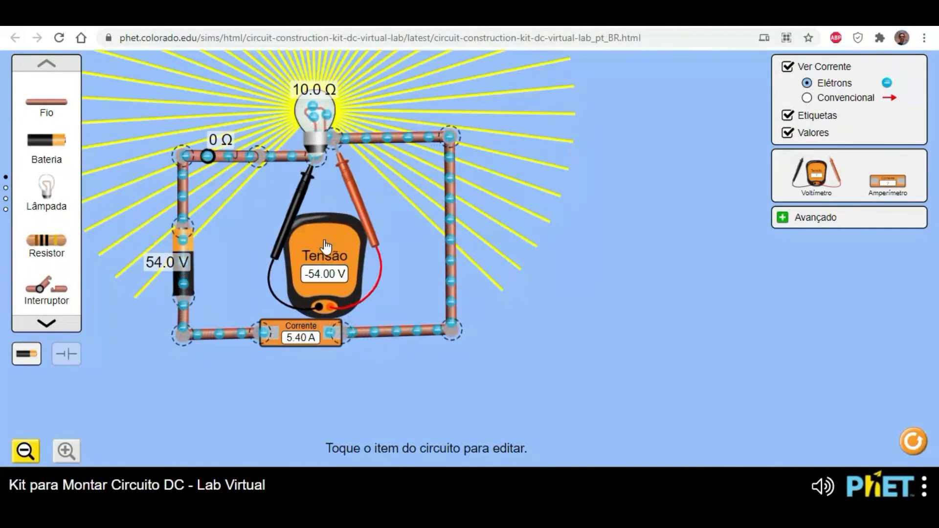
left_click(178, 279)
mouse_move(423, 443)
left_mouse_down()
mouse_move(459, 447)
mouse_move(410, 447)
left_mouse_up()
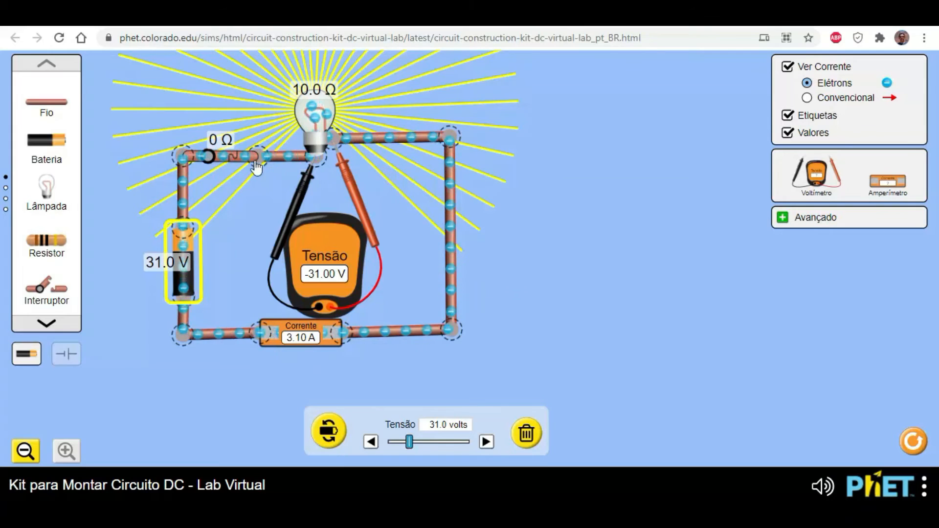
- Try bulb resistances of 0, 14 and 95 ohms, and finish with the resistance at 48 ohms
left_click(312, 114)
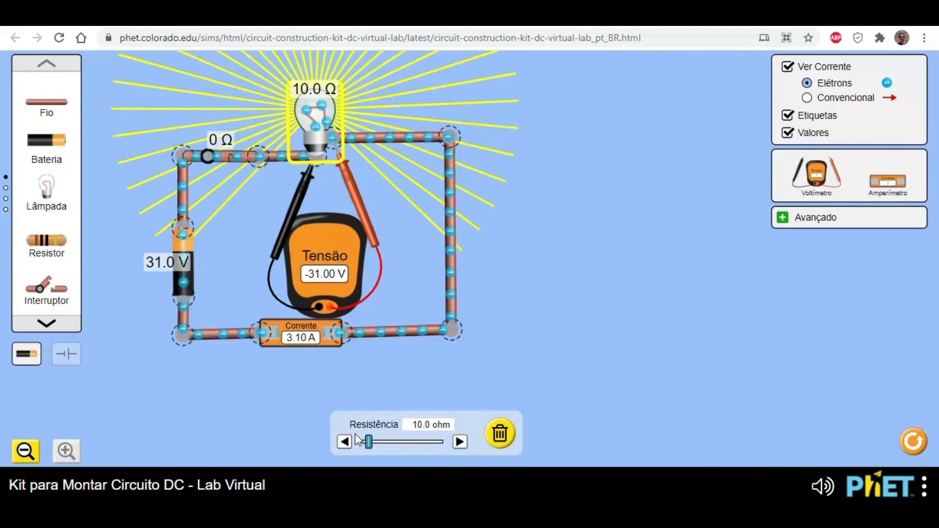
left_click_drag(361, 442, 359, 444)
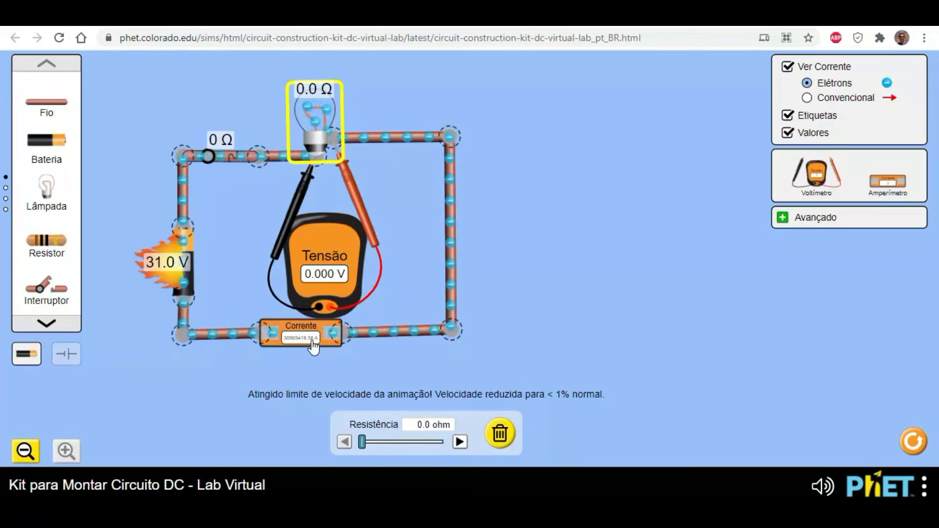
left_click_drag(362, 447, 372, 450)
mouse_move(373, 447)
left_mouse_down()
mouse_move(387, 447)
mouse_move(372, 448)
left_mouse_up()
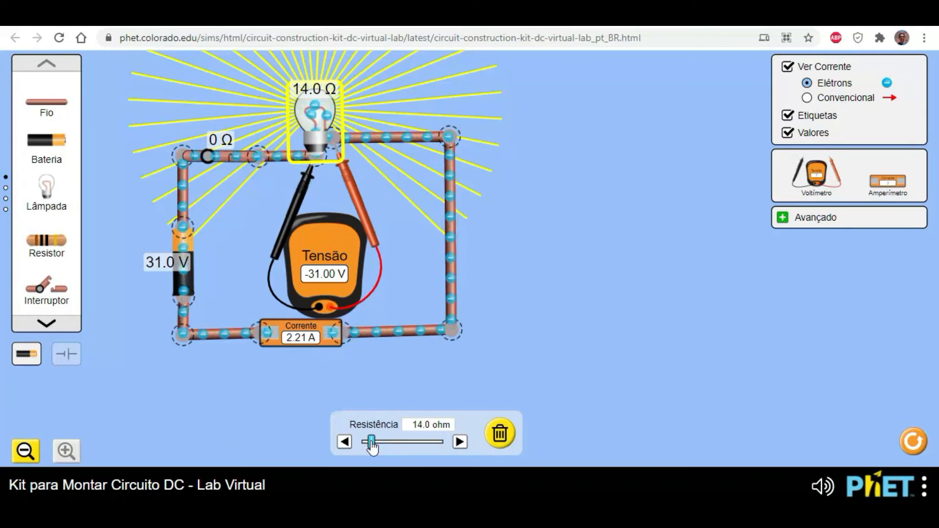
left_click_drag(371, 442, 427, 456)
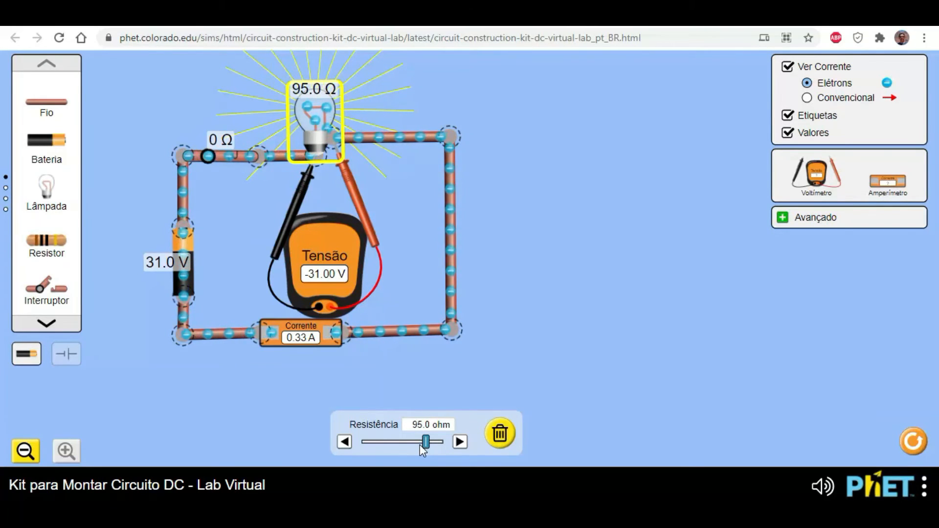
left_click_drag(419, 445, 395, 444)
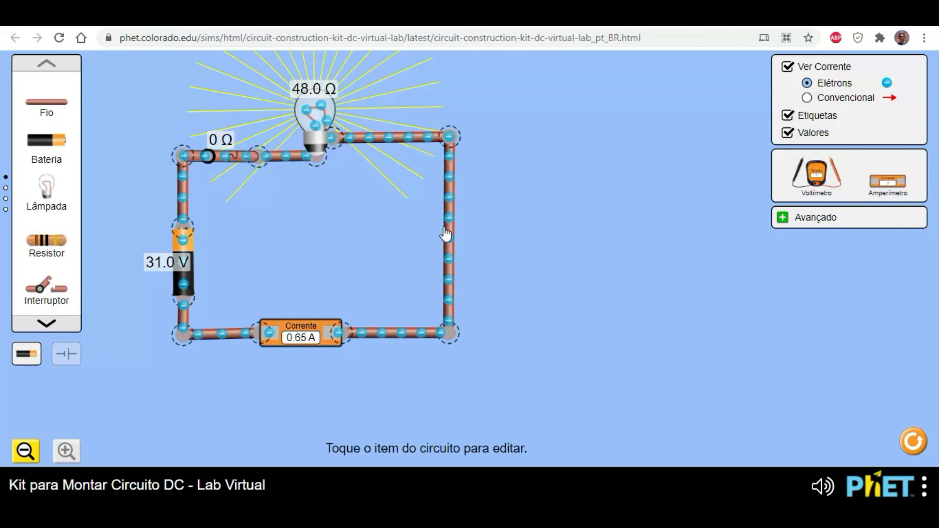
- Open the switch, split the upper corner junction opposite the battery, and pull the two wire ends apart to leave a gap
left_click(210, 162)
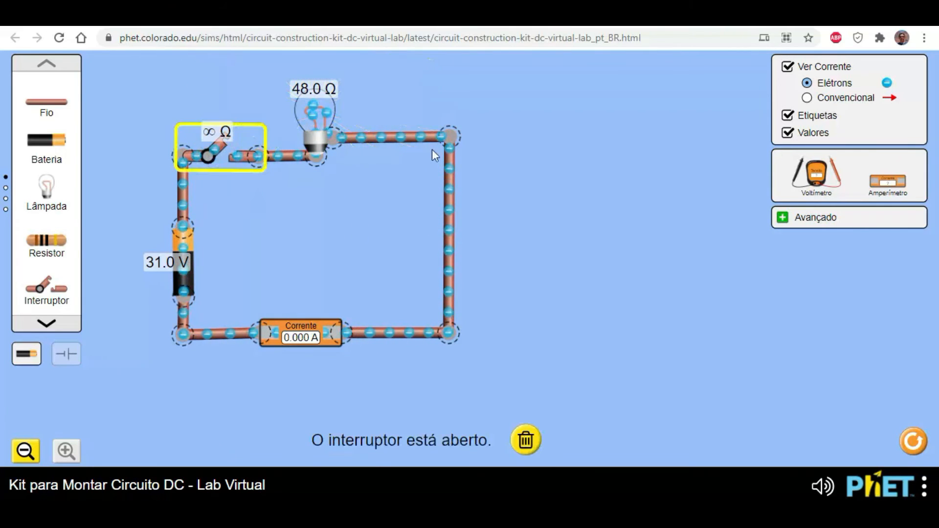
left_click(449, 147)
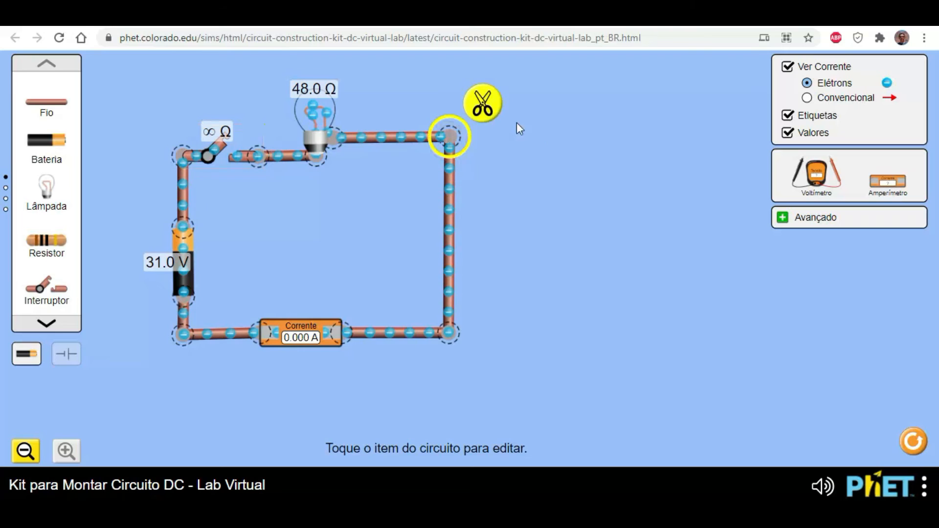
left_click(483, 103)
left_click_drag(464, 162, 448, 302)
left_click_drag(442, 132, 412, 206)
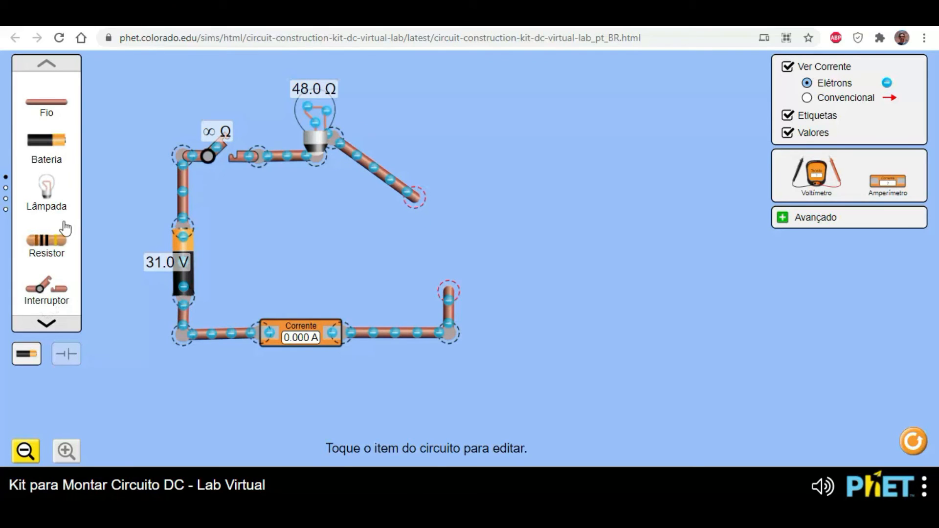
- Insert a paper clip into the gap and attach the two loose wire ends to its ends
left_click(6, 188)
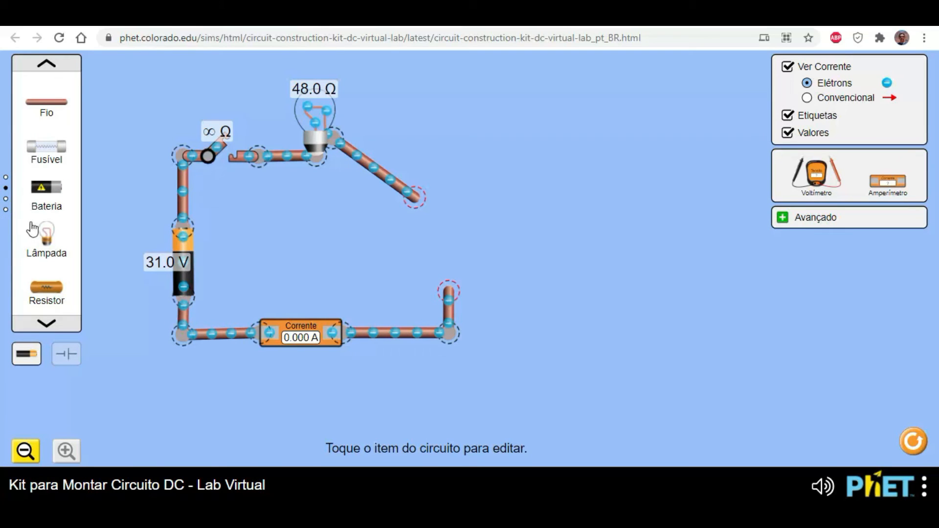
left_click(47, 324)
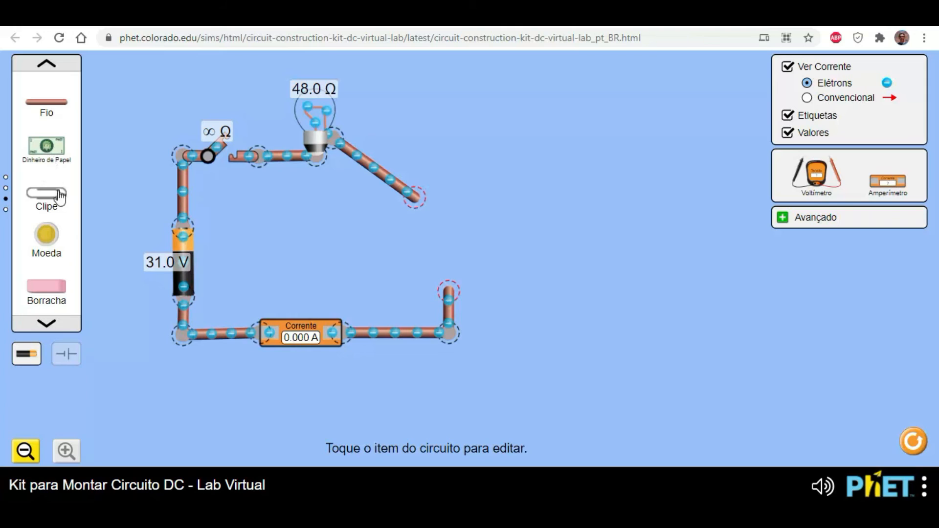
left_click_drag(53, 200, 444, 245)
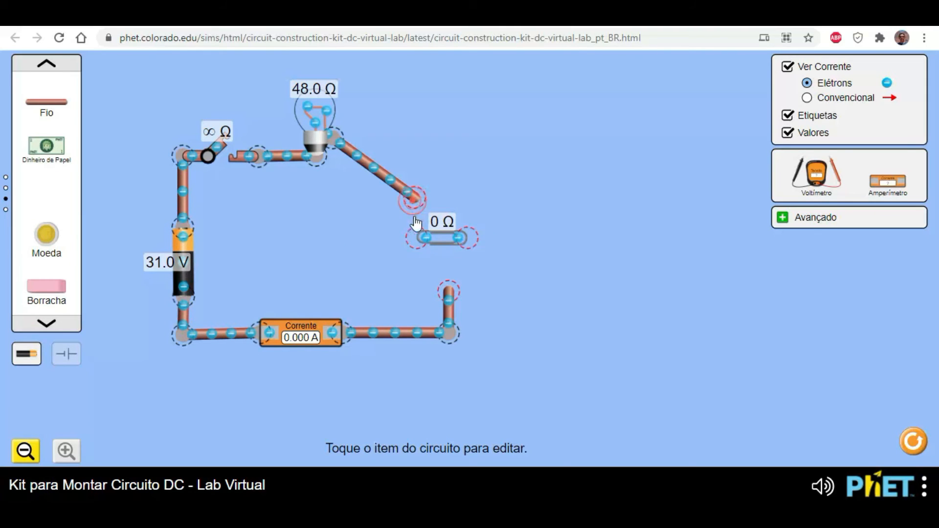
left_click_drag(413, 196, 415, 240)
left_click_drag(450, 290, 469, 252)
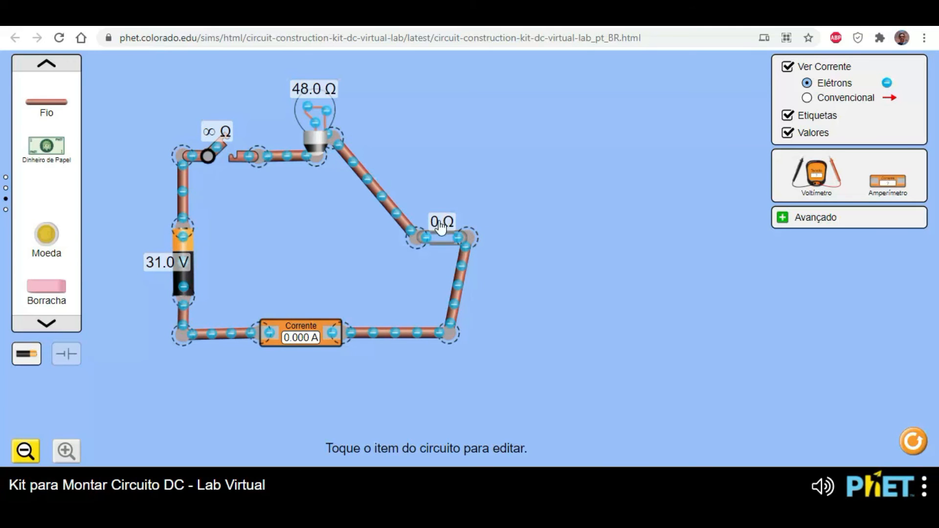
- Hide the component values and close the switch to run current through the paper clip
left_click(788, 133)
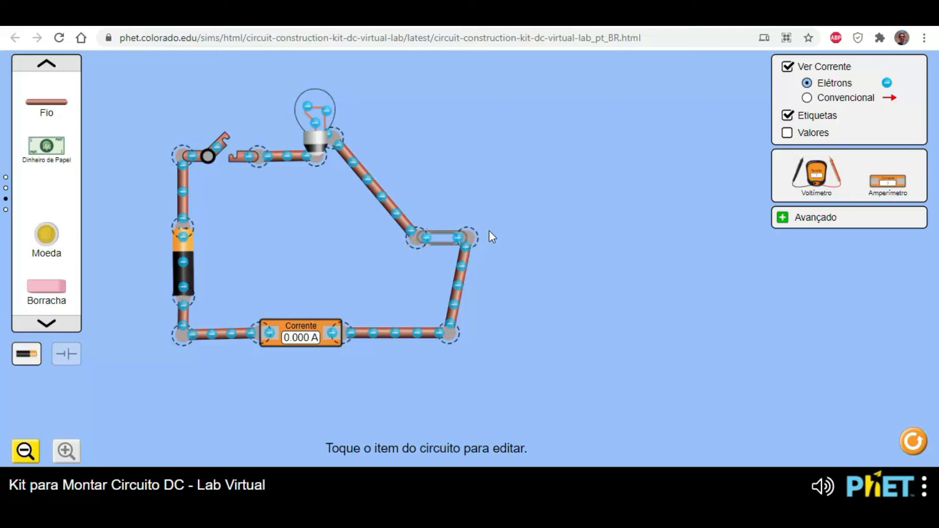
left_click(229, 151)
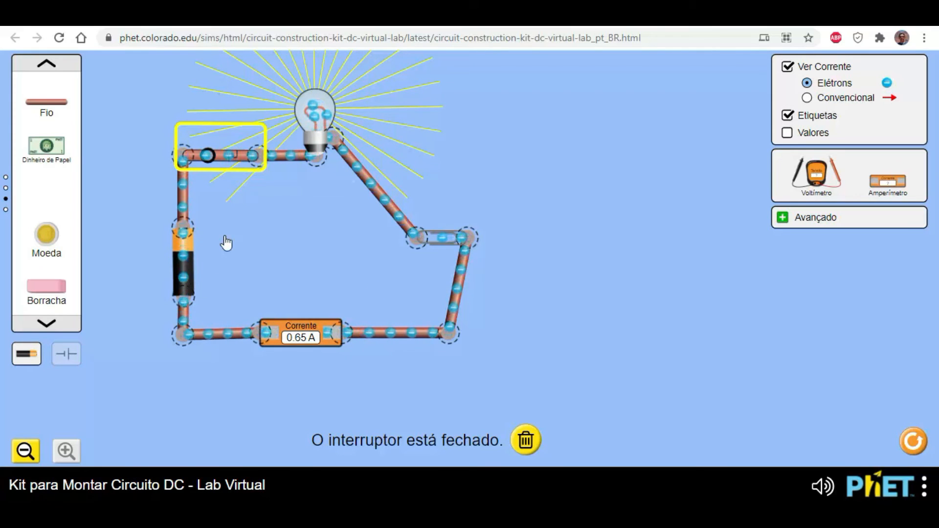
- Set the bulb's resistance to 11 ohms and the battery's voltage to 23 volts
left_click(318, 122)
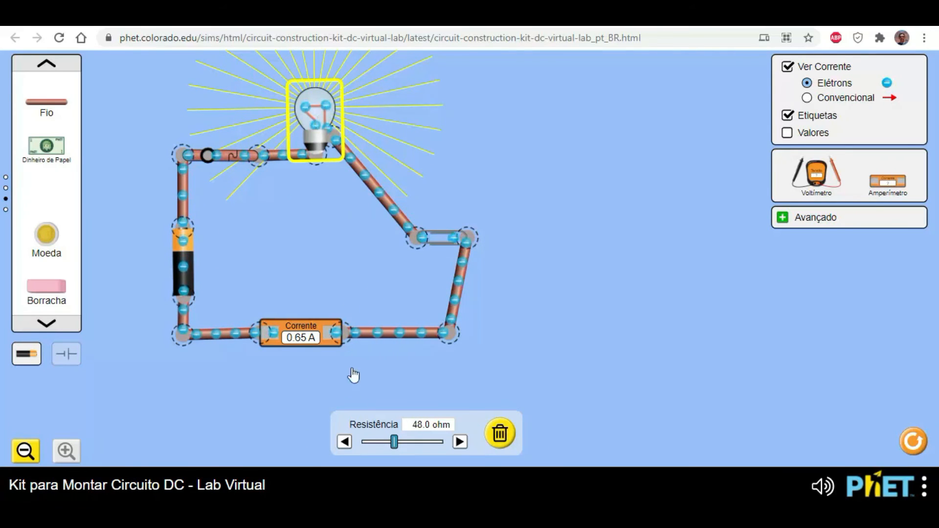
left_click_drag(394, 442, 369, 450)
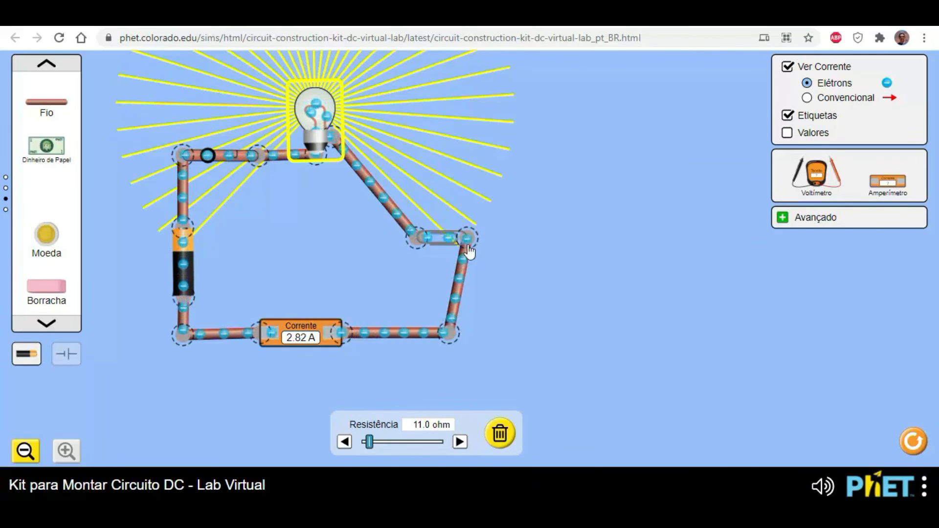
left_click(187, 271)
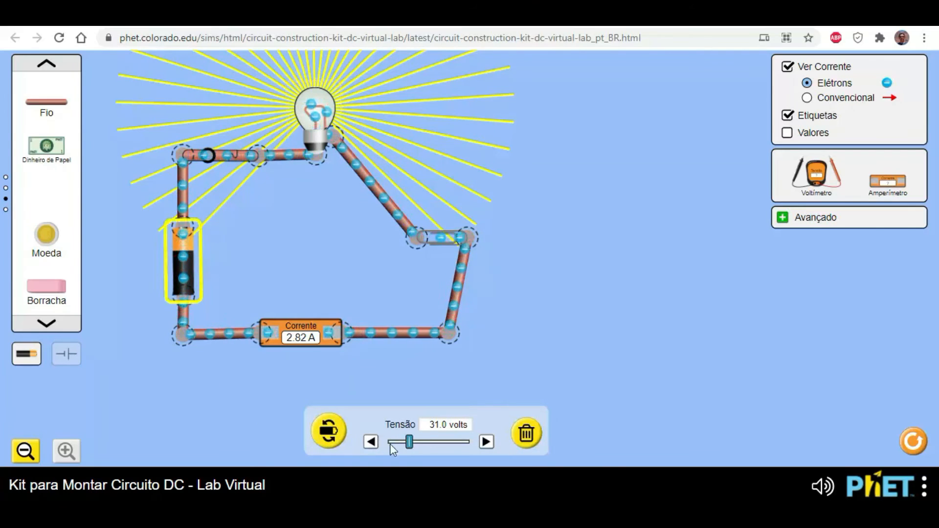
mouse_move(410, 449)
left_mouse_down()
mouse_move(451, 454)
mouse_move(404, 449)
left_mouse_up()
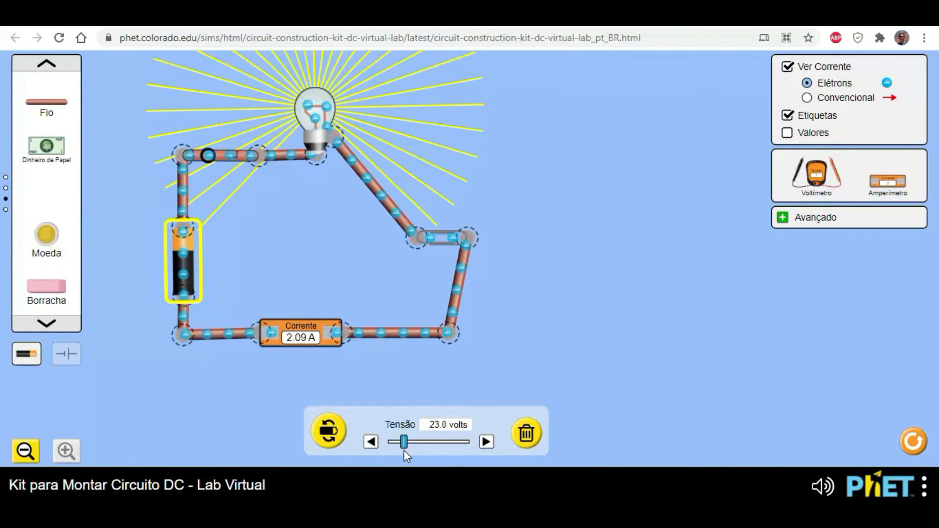
- With the switch open, replace the paper clip with a coin joined to both wires, and close the switch again
left_click(212, 156)
left_click(442, 243)
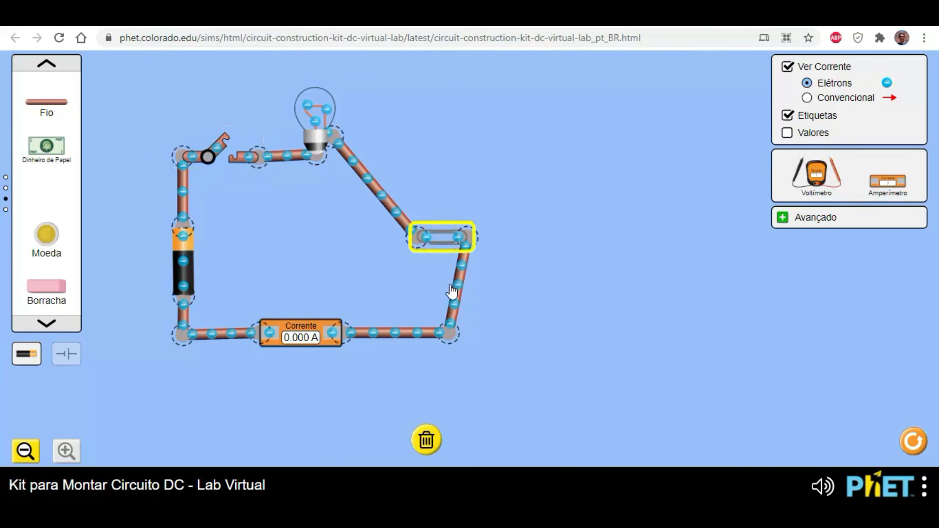
left_click(423, 439)
left_click_drag(43, 253, 407, 233)
left_click_drag(430, 198, 408, 234)
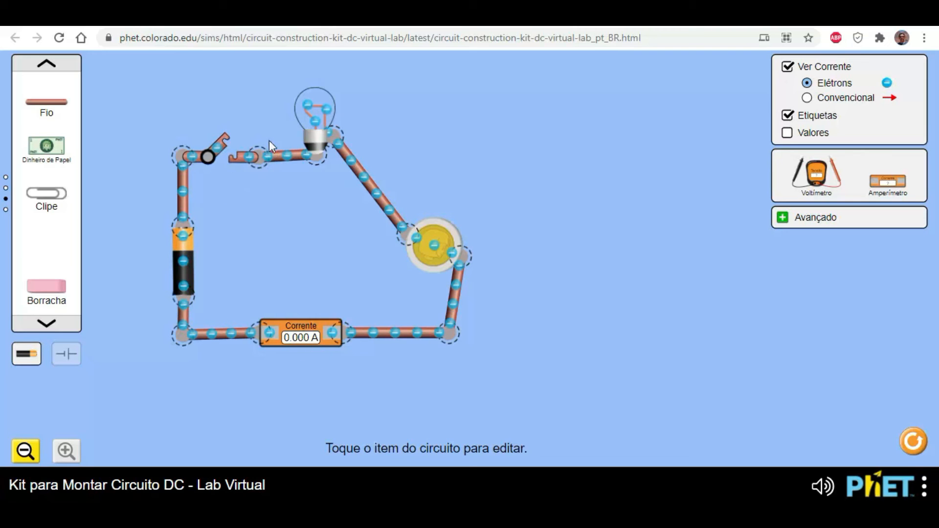
left_click(227, 157)
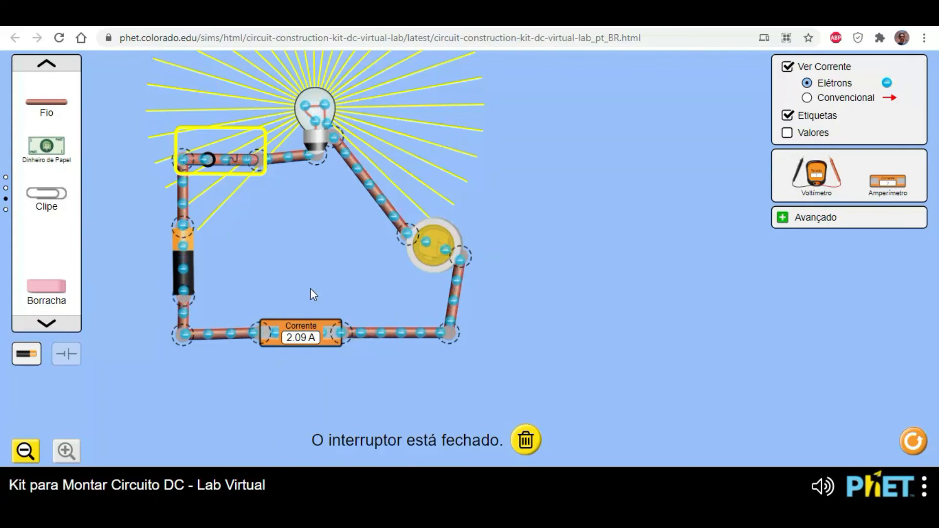
- With the switch open, replace the coin with an eraser joined to both wires, and close the switch again
left_click(206, 160)
left_click(432, 239)
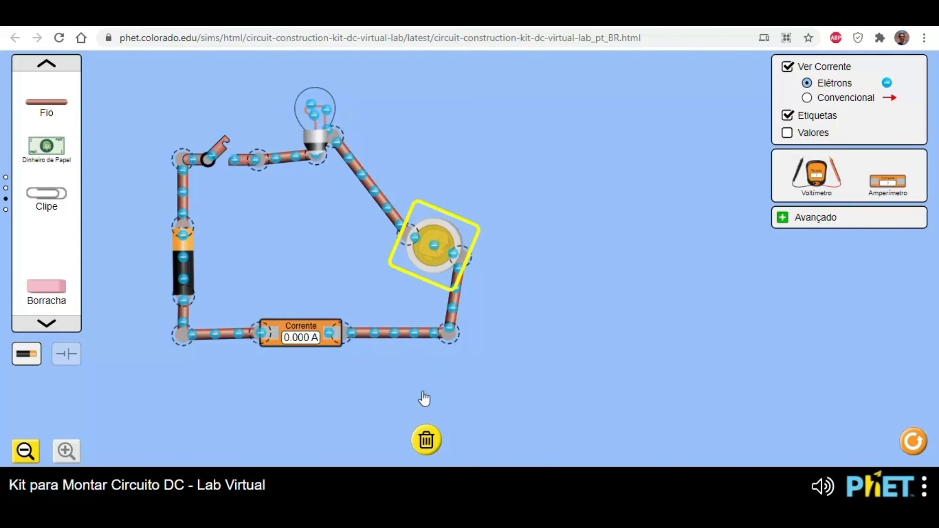
left_click(426, 441)
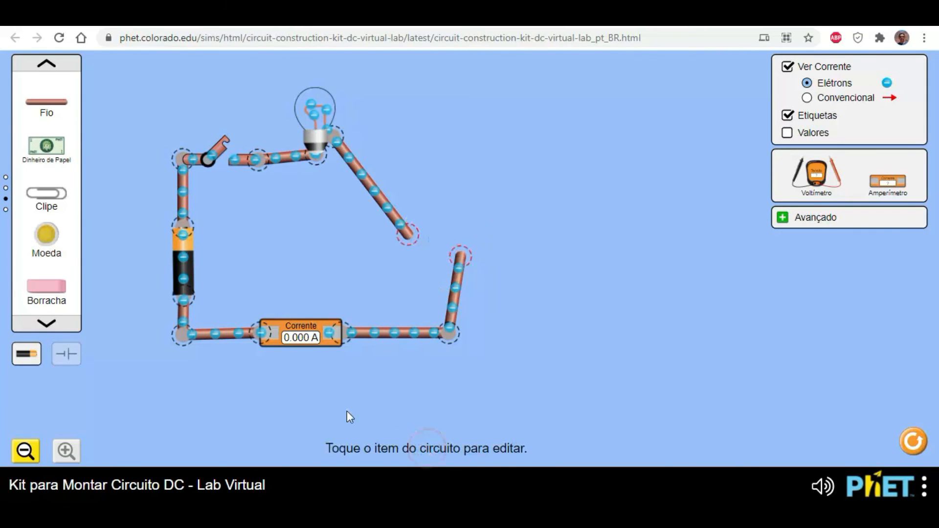
mouse_move(56, 289)
left_mouse_down()
mouse_move(413, 287)
mouse_move(438, 262)
mouse_move(384, 266)
left_mouse_up()
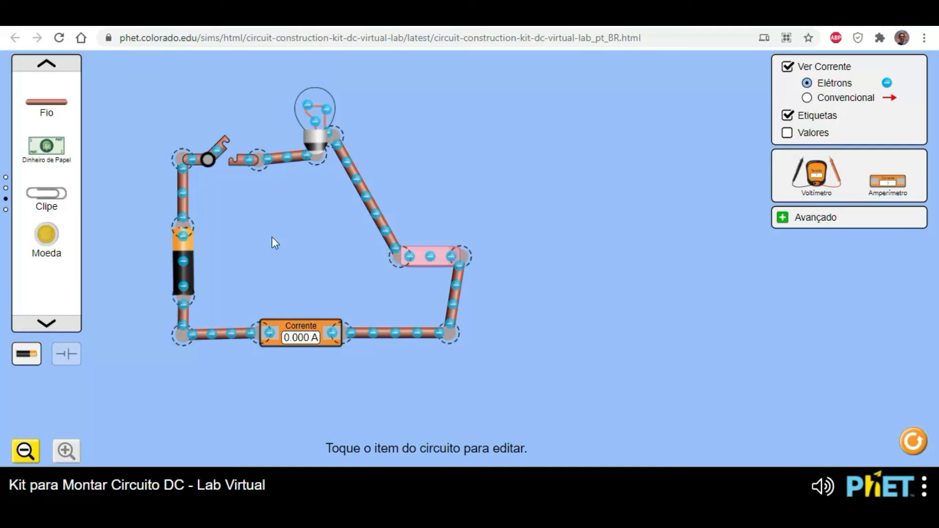
left_click(224, 144)
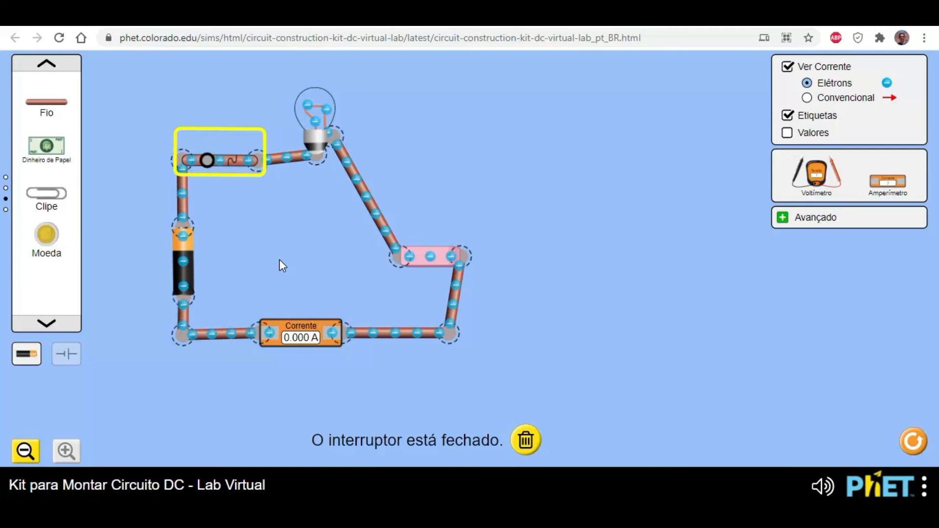
- Raise the battery's voltage to 120 volts and measure the voltage across the eraser with the voltmeter
left_click(183, 259)
left_click_drag(404, 438, 489, 450)
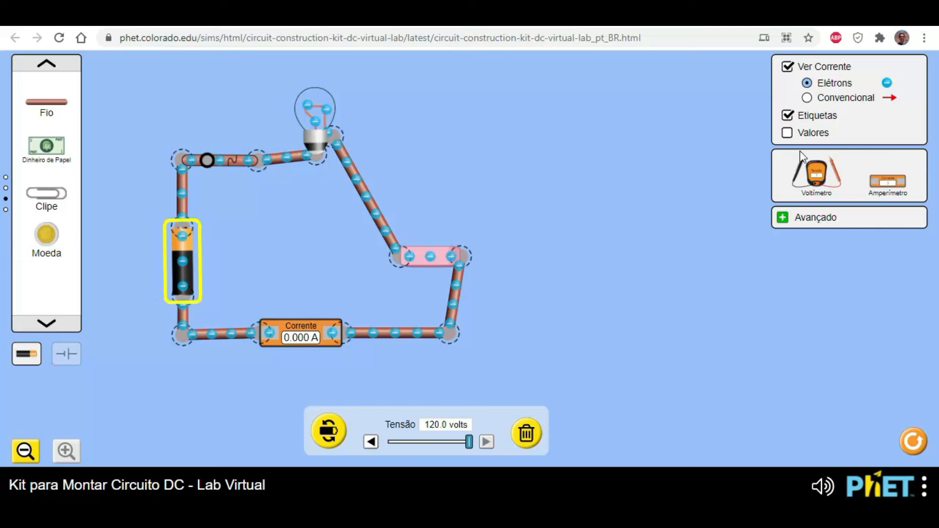
left_click_drag(824, 182, 595, 357)
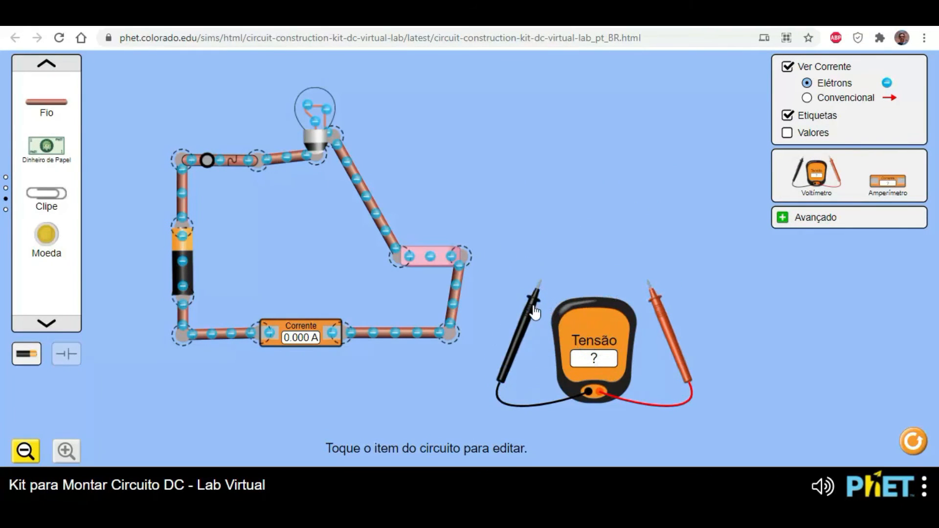
left_click_drag(533, 309, 391, 286)
left_click_drag(670, 316, 487, 300)
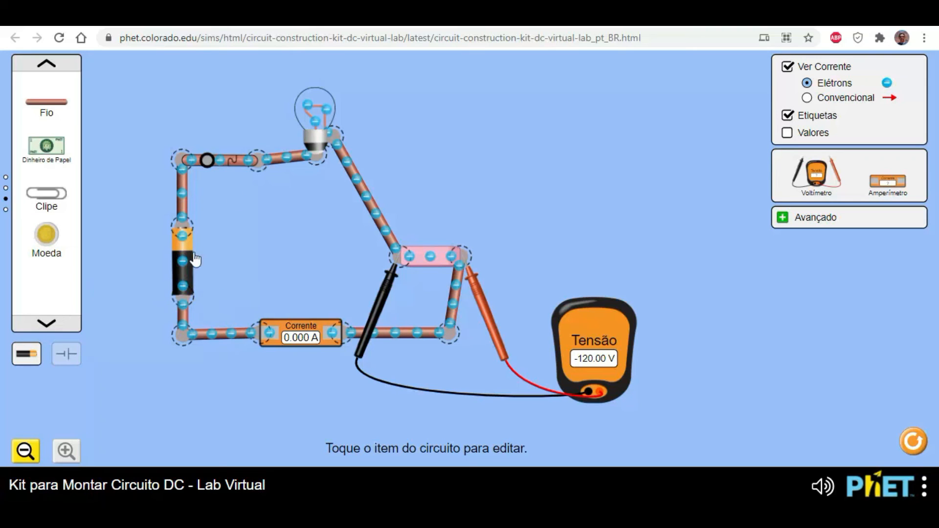
- With the switch open, replace the battery with a high-voltage battery connected to both wires, and close the switch again
left_click(209, 164)
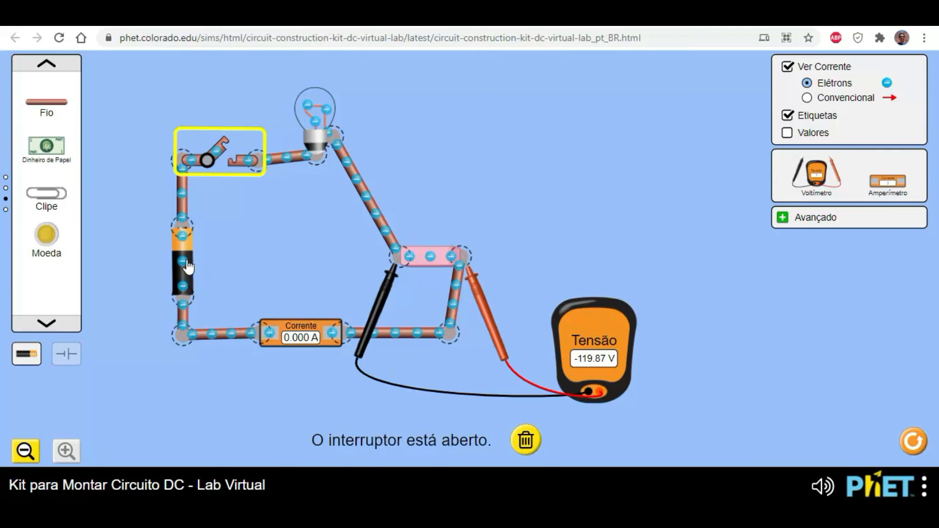
left_click(189, 274)
left_click(526, 433)
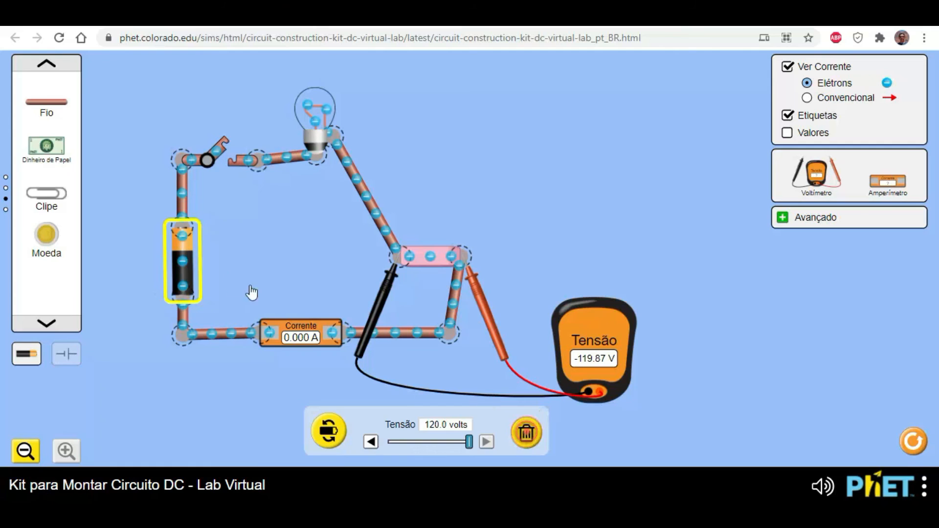
left_click(46, 70)
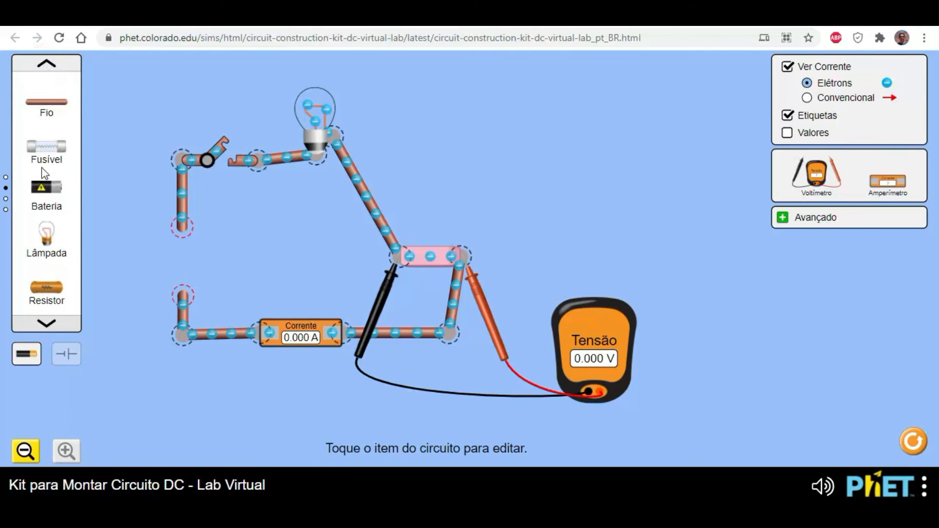
left_click_drag(45, 187, 201, 232)
left_click(288, 239)
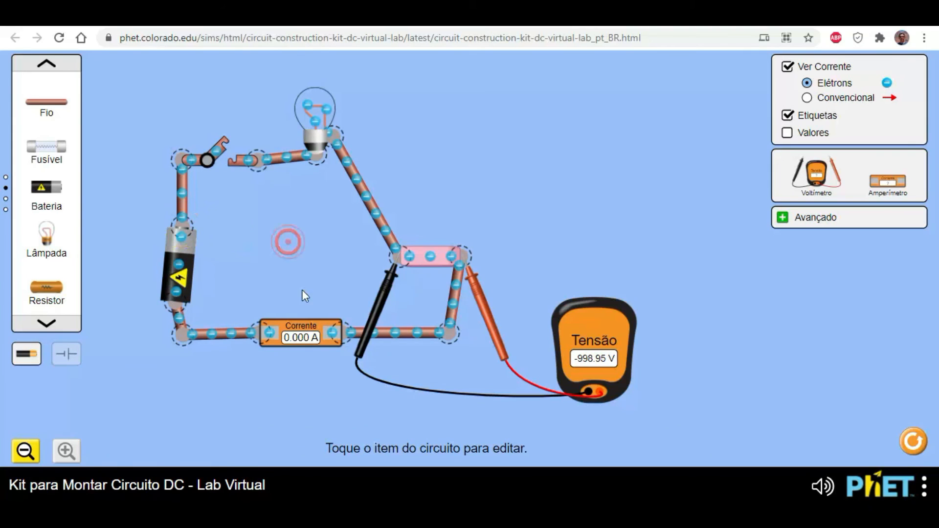
left_click(194, 268)
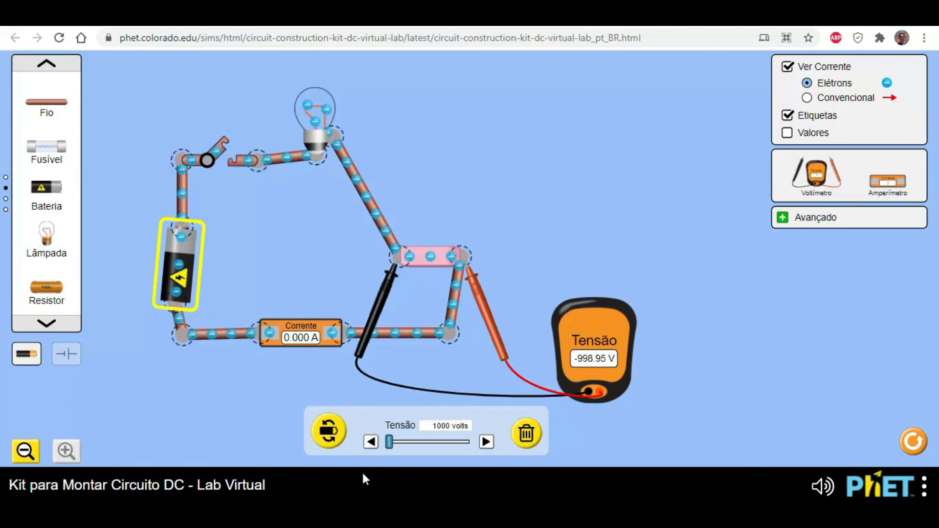
left_click(384, 442)
left_click(222, 149)
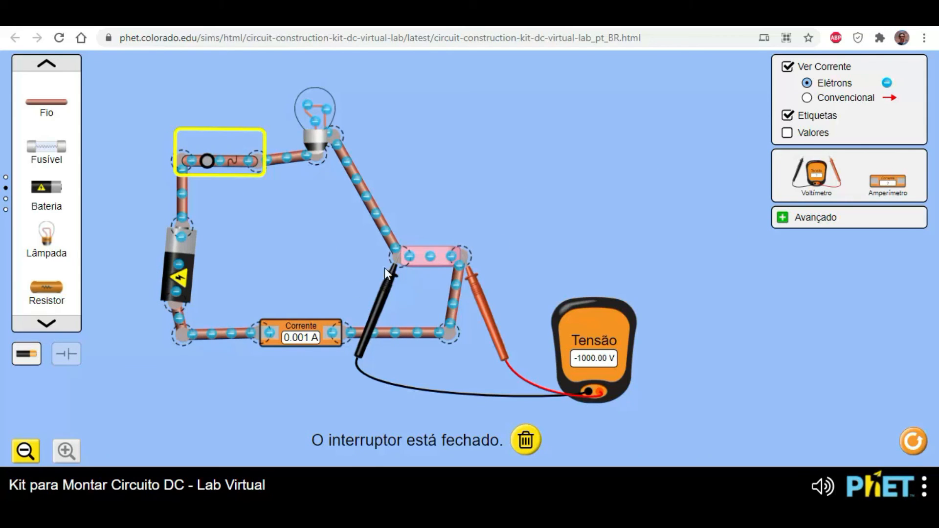
- Try the high-voltage battery at 53700 and 100000 volts, finish at 100 volts, and check the bulb's resistance
left_click(183, 280)
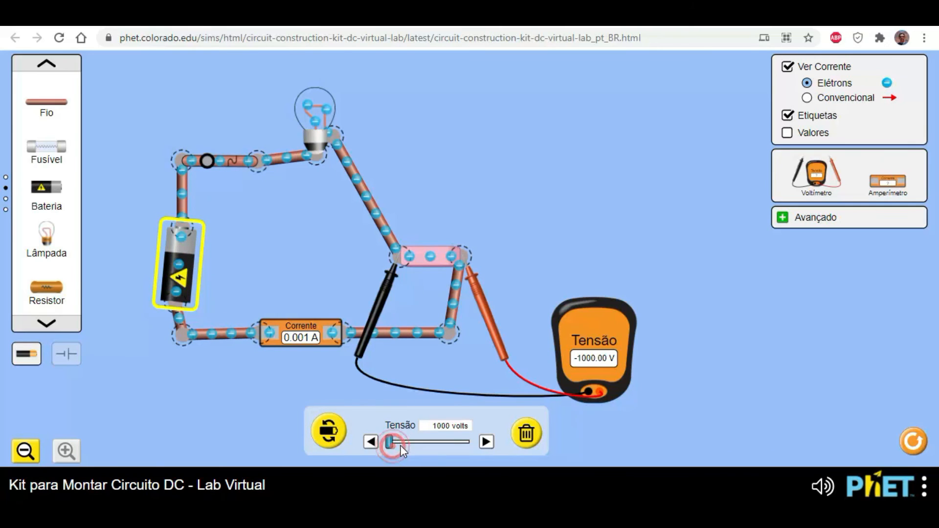
left_click_drag(426, 448, 432, 446)
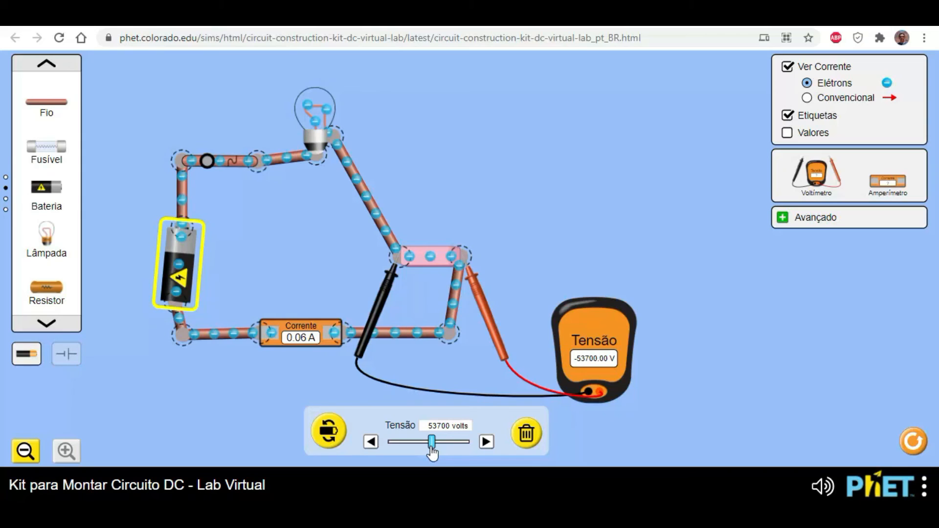
left_click_drag(431, 449, 471, 446)
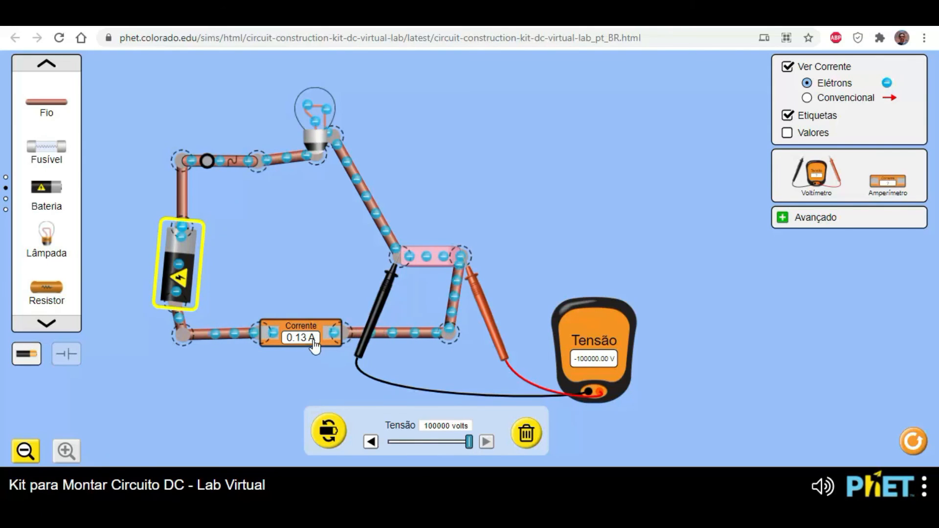
left_click_drag(467, 442, 373, 412)
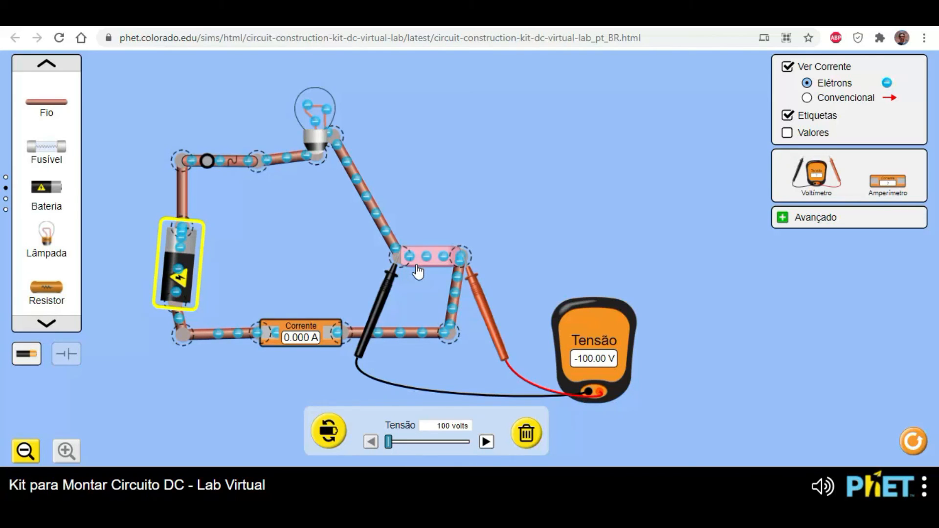
left_click(313, 113)
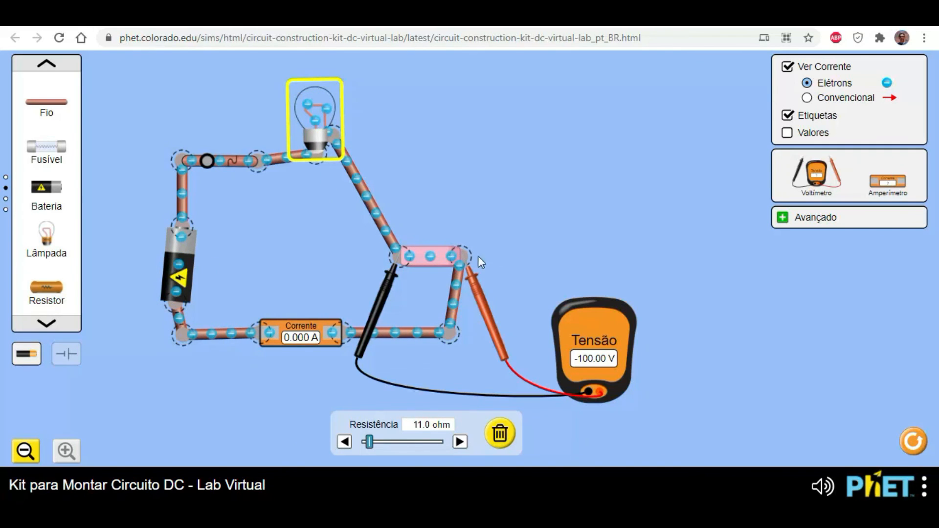
- Replace the high-voltage battery with a regular battery connected to both open wire ends
left_click(185, 291)
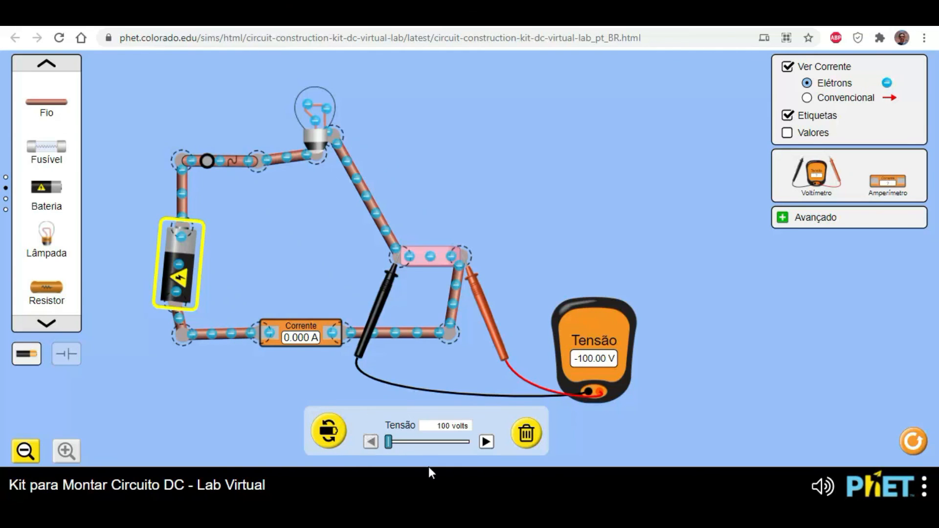
left_click(526, 434)
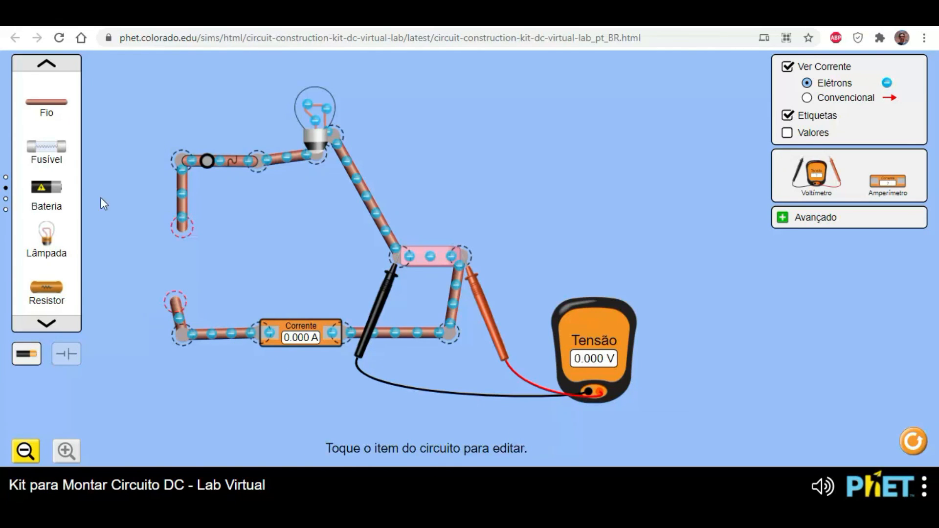
left_click(44, 65)
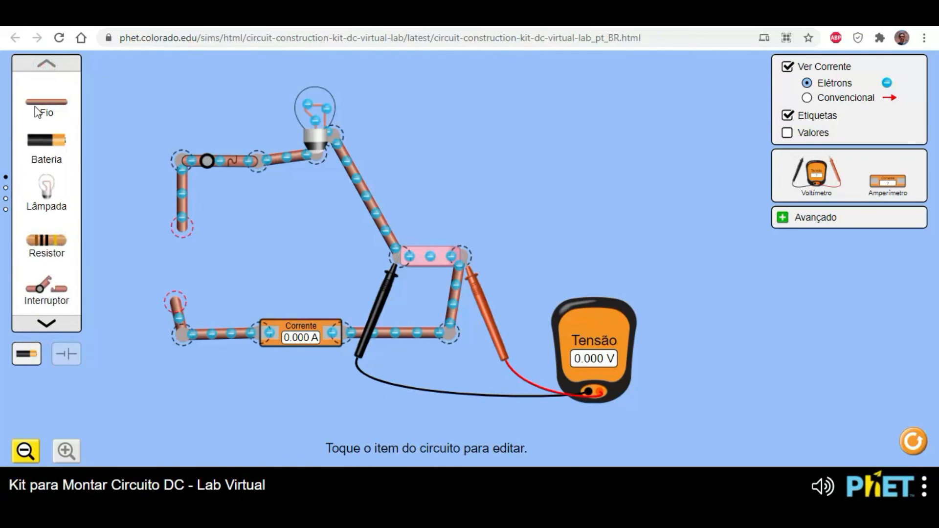
left_click_drag(46, 141, 192, 300)
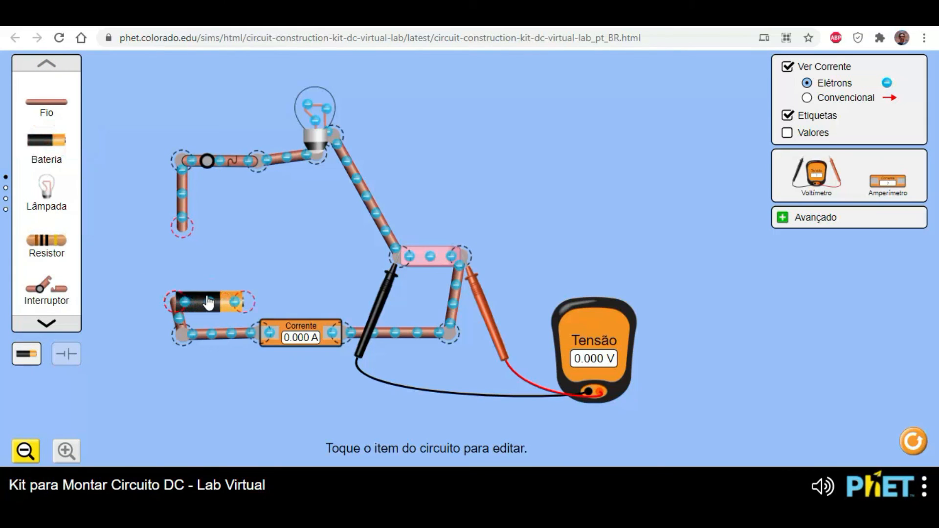
left_click_drag(251, 298, 185, 233)
left_click_drag(178, 296, 190, 294)
left_click_drag(195, 226, 187, 227)
mouse_move(178, 305)
left_mouse_down()
mouse_move(180, 314)
mouse_move(190, 300)
mouse_move(179, 293)
left_mouse_up()
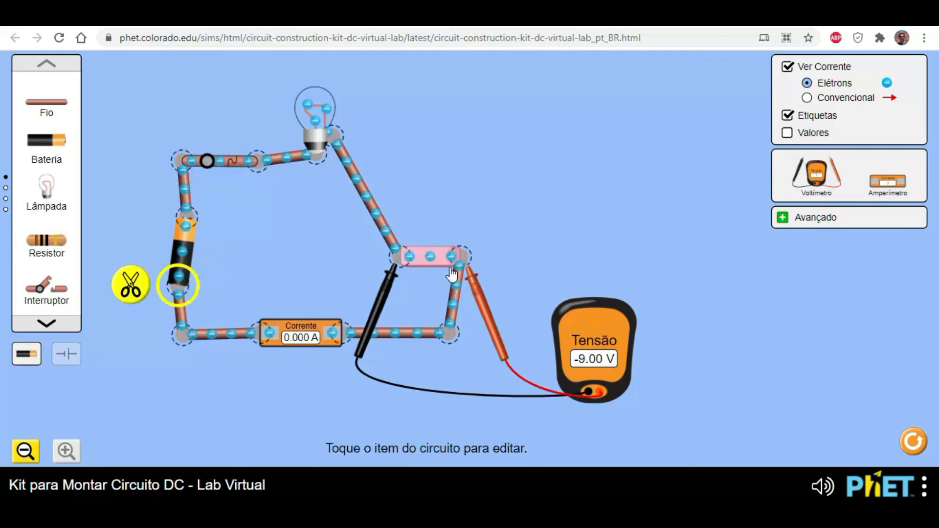
- Delete the eraser, move the voltmeter and its probes clear of the circuit, and join the two free wires directly
left_click(431, 256)
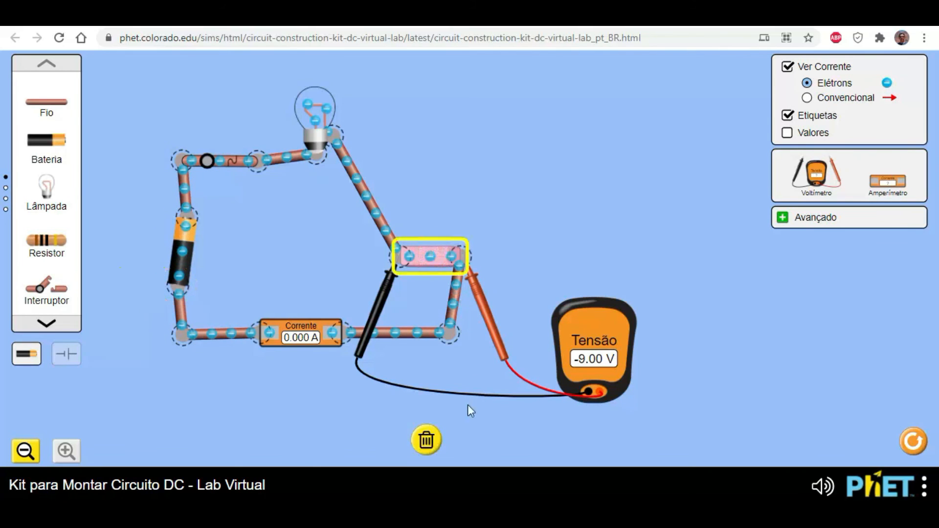
left_click(428, 442)
left_click_drag(379, 311, 628, 211)
left_click_drag(484, 319, 537, 239)
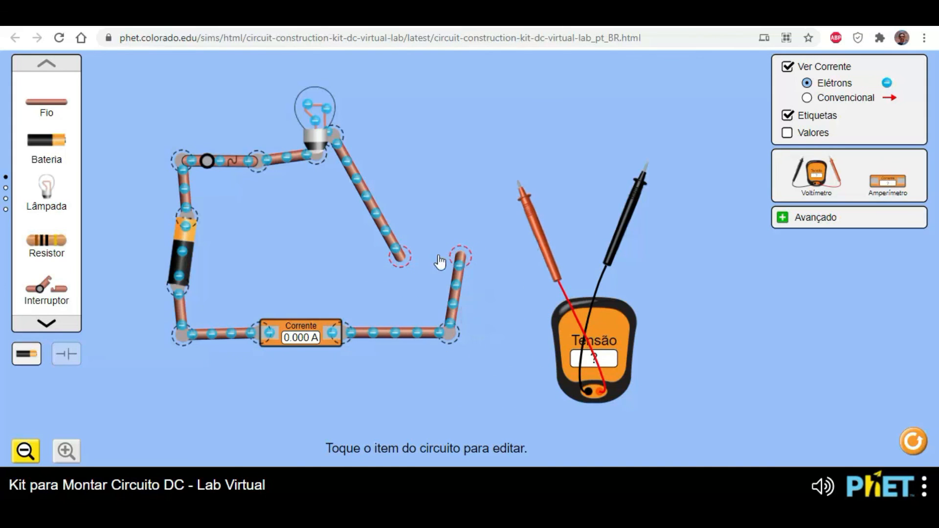
left_click_drag(461, 259, 461, 142)
left_click_drag(257, 162, 248, 152)
left_click_drag(595, 350, 634, 260)
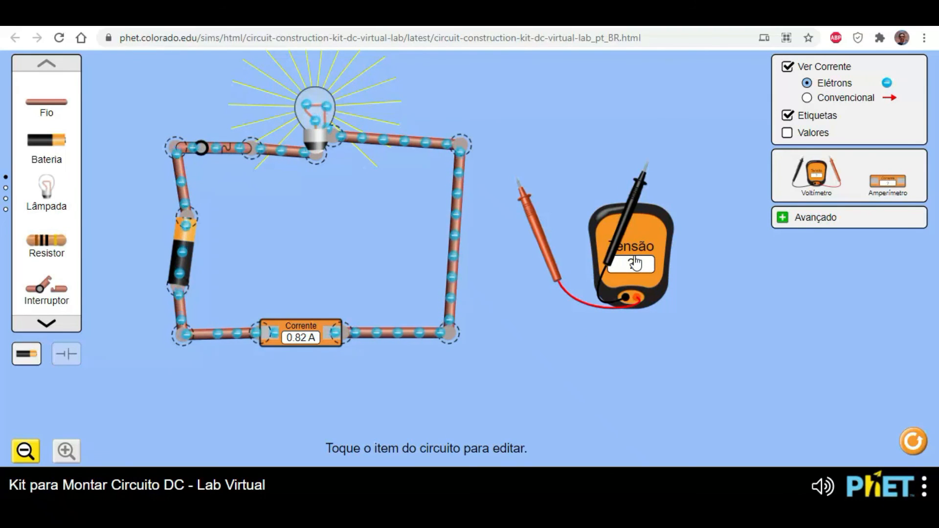
- Split the junction between the bulb's wire and the ammeter's wire and insert the dog between the two ends
left_click(6, 209)
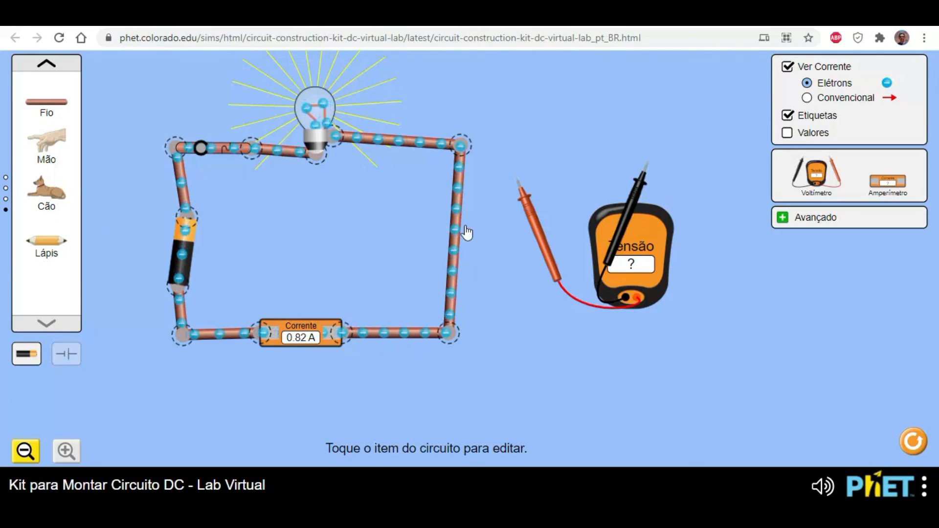
left_click(459, 146)
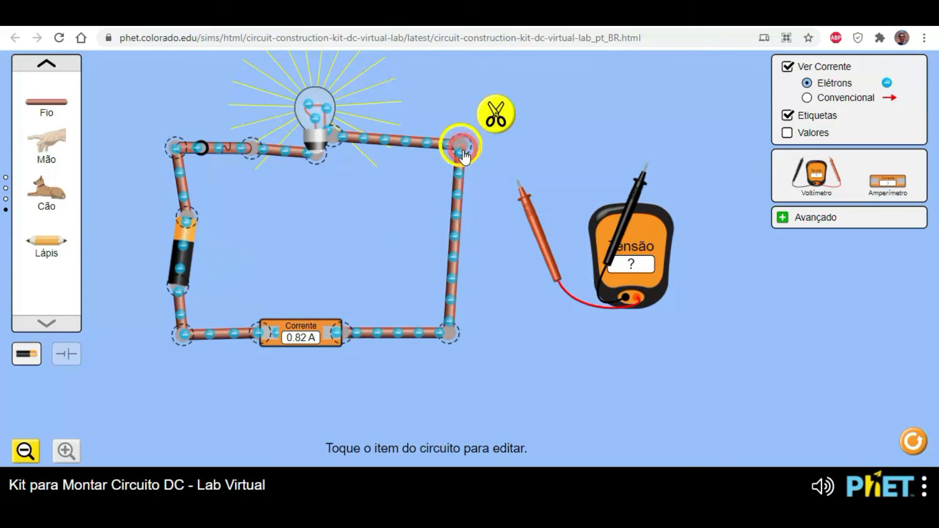
left_click(494, 117)
left_click_drag(468, 190, 492, 266)
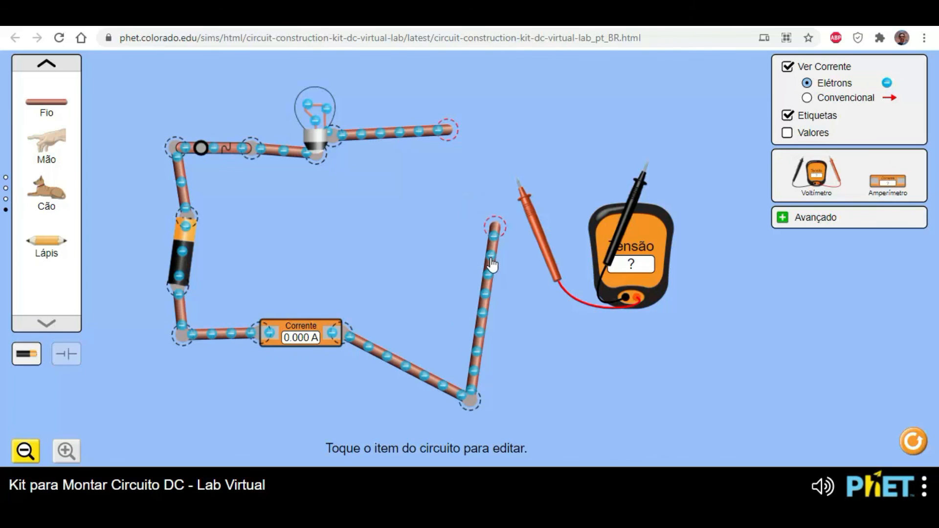
left_click_drag(47, 190, 446, 226)
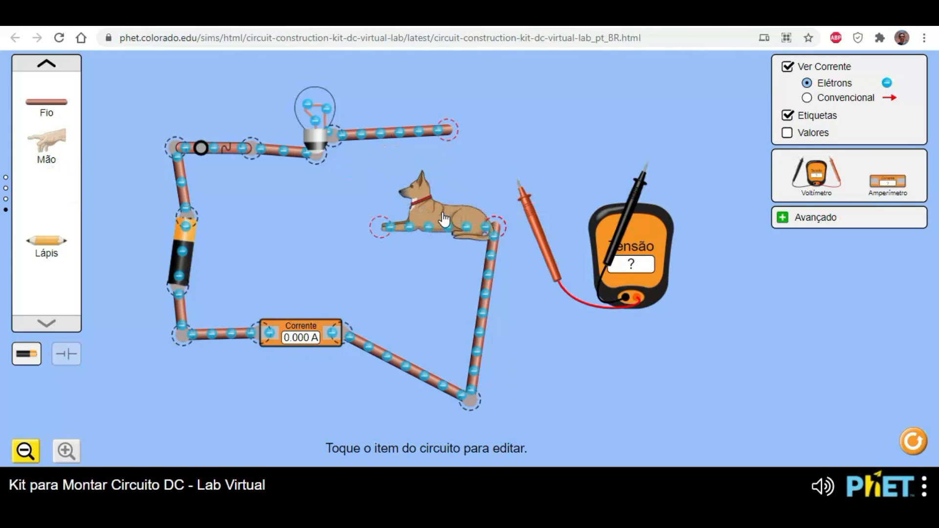
left_click_drag(448, 130, 371, 227)
- Test the dog at low battery voltage by toggling the switch, and raise the battery to 120 volts with the switch open
left_click(189, 247)
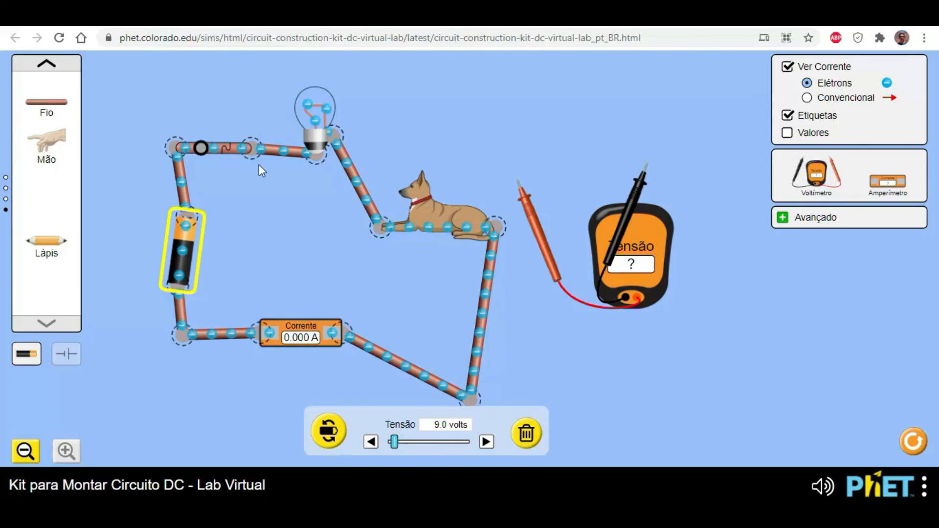
left_click(223, 150)
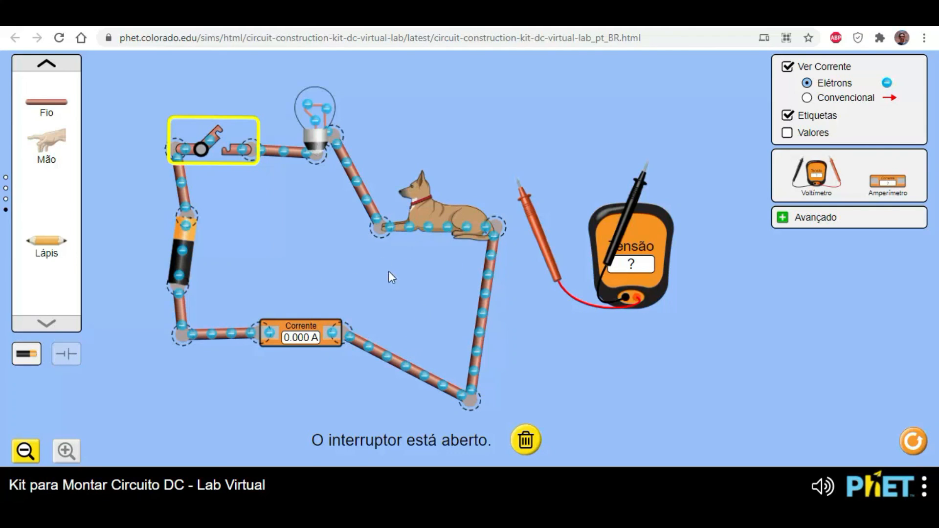
left_click(217, 128)
left_click(190, 247)
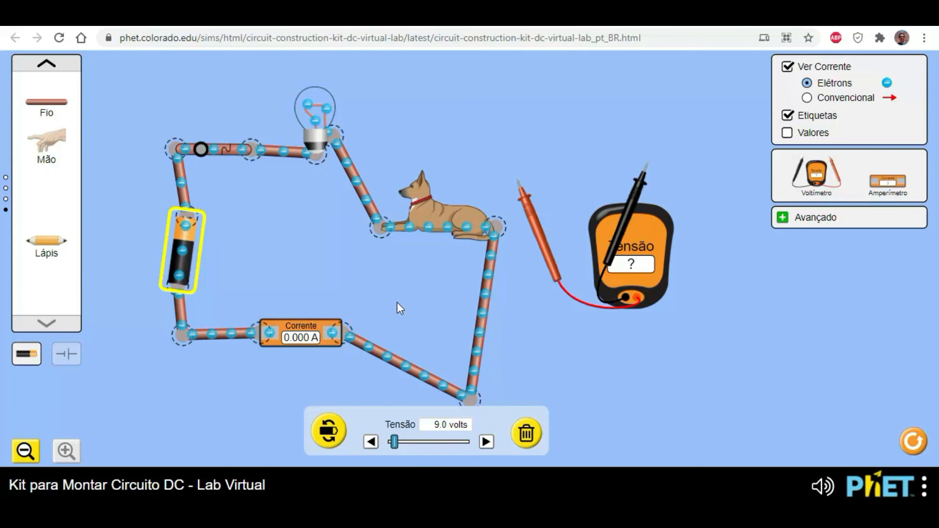
left_click_drag(400, 450, 411, 448)
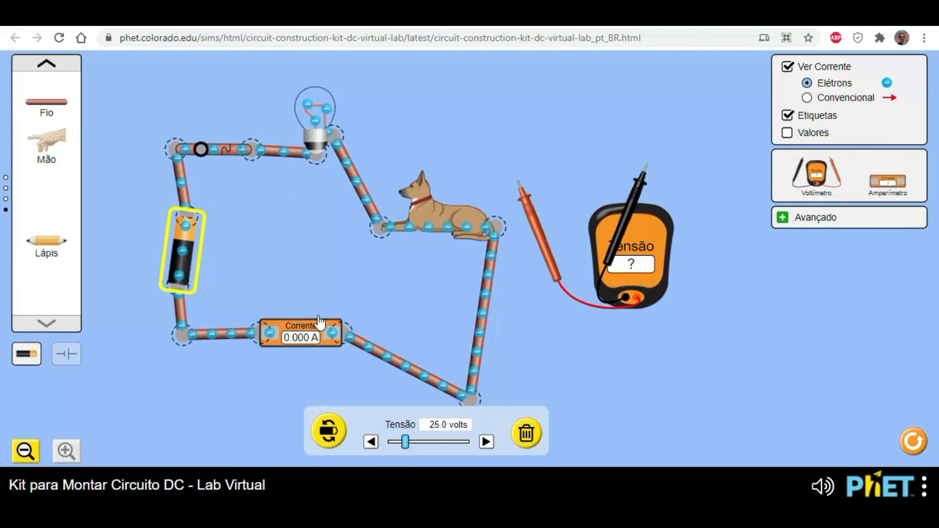
left_click(202, 159)
left_click(177, 259)
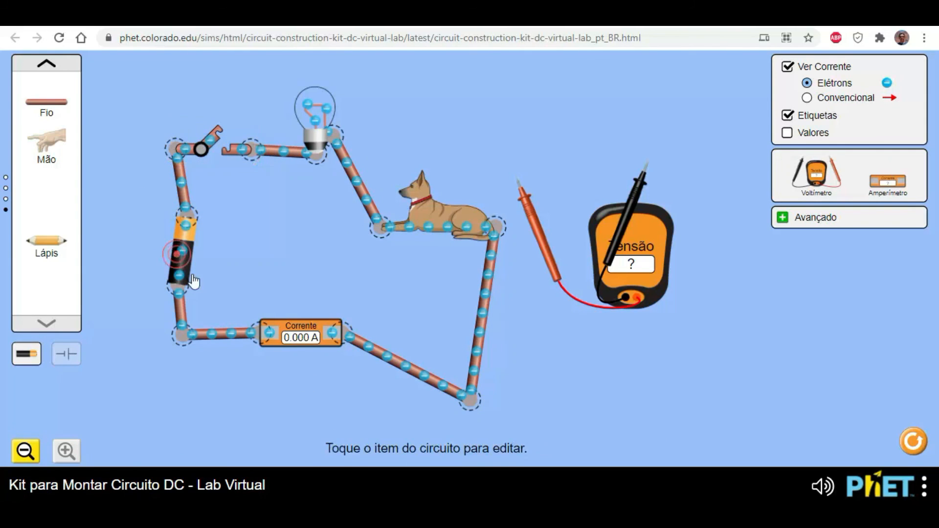
left_click_drag(405, 443, 467, 461)
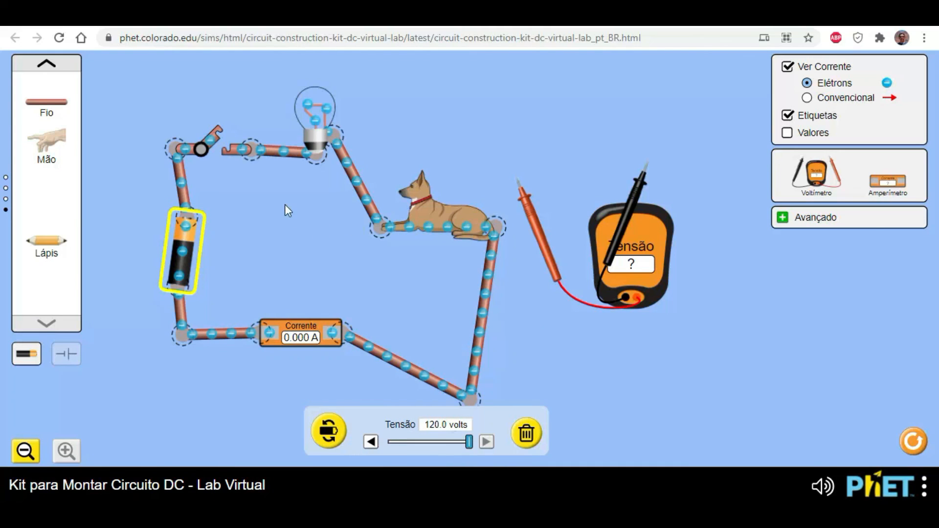
- Close the switch to test the dog at 120 volts, repeat after reconnecting it to the bulb's wire, and leave the switch open
left_click(212, 147)
left_click(211, 147)
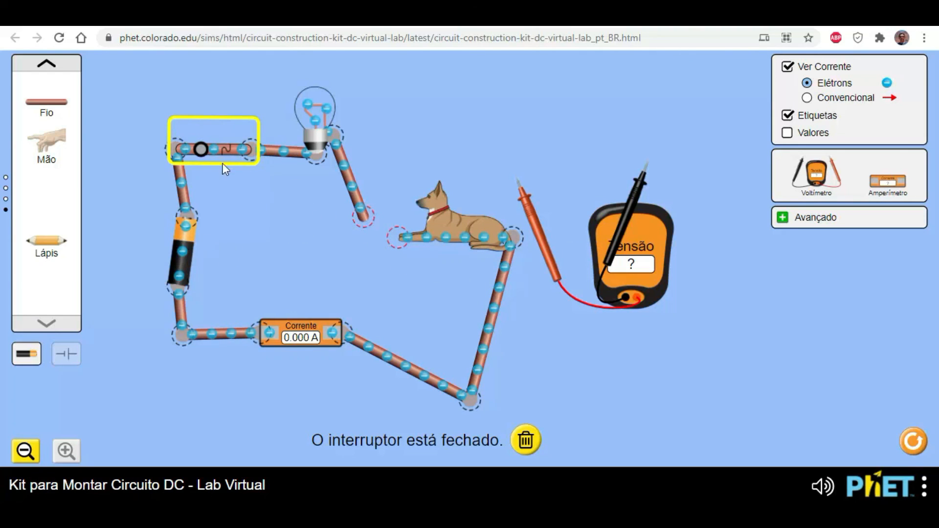
left_click(204, 148)
left_click_drag(460, 232, 424, 211)
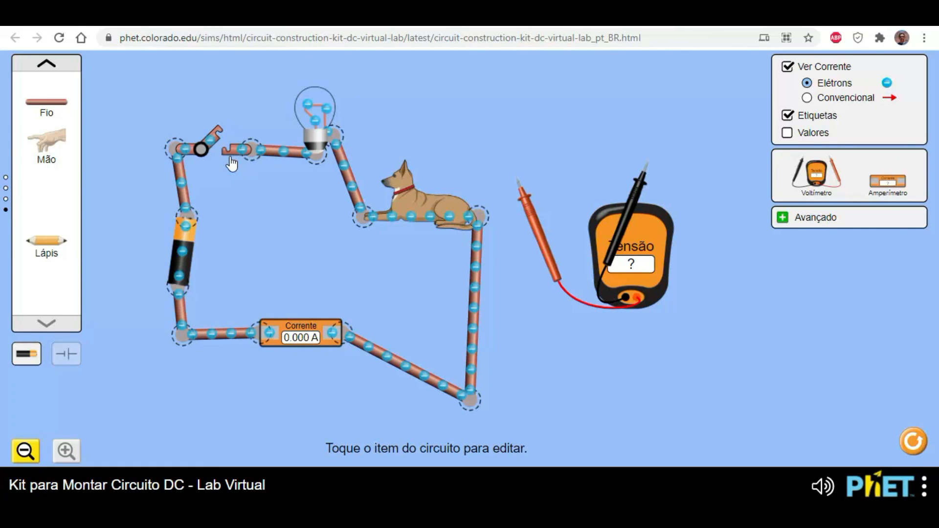
left_click(217, 145)
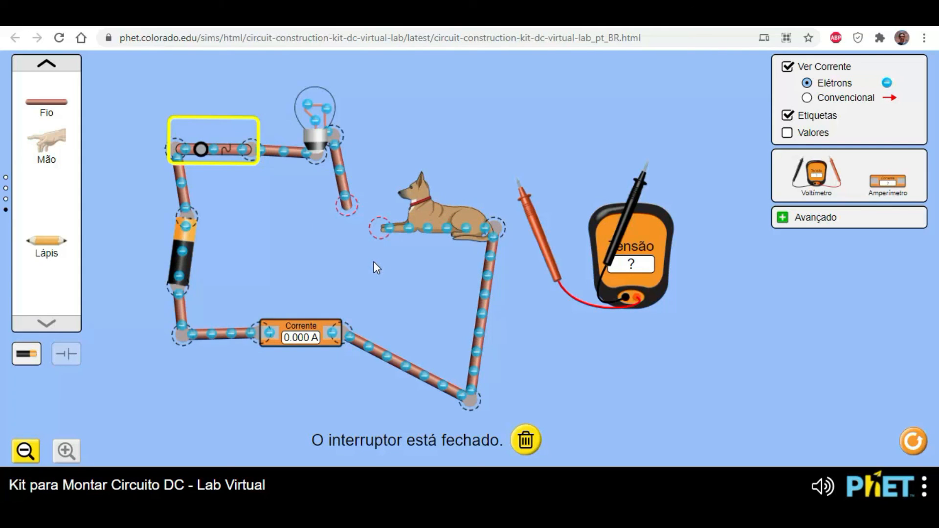
left_click(220, 153)
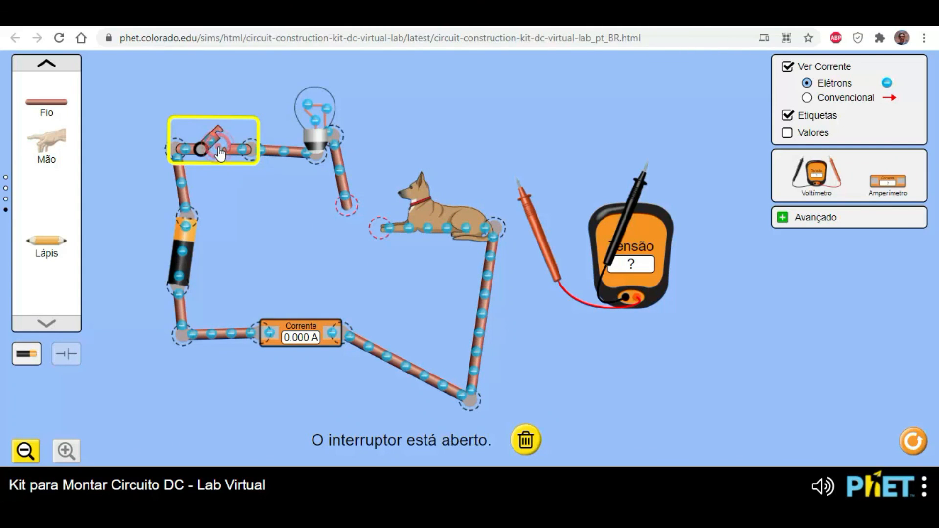
- Replace the dog with a pencil joined to both wires, and straighten the wire between the pencil and the ammeter
left_click(440, 233)
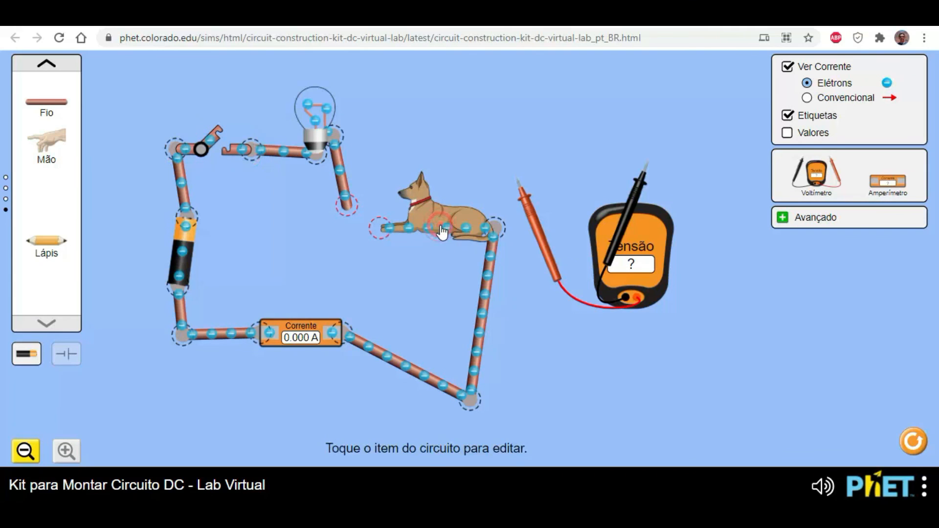
left_click(427, 442)
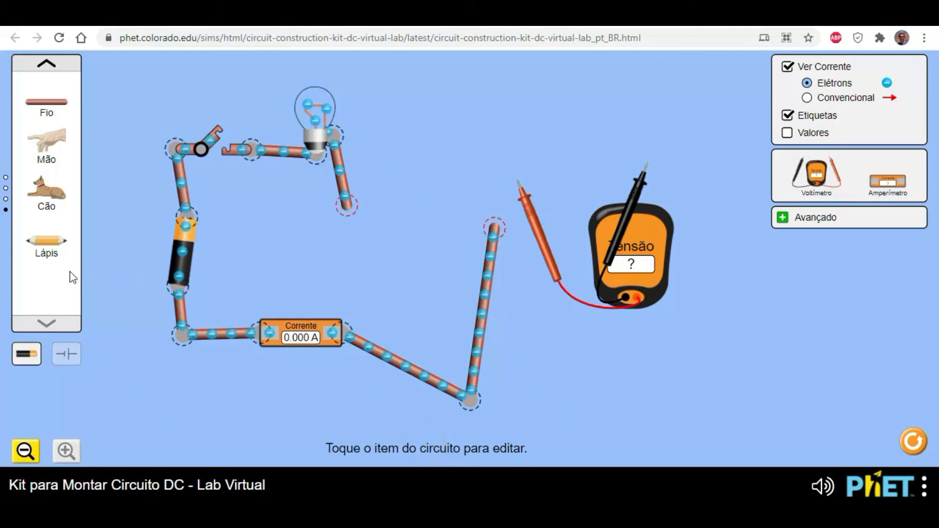
mouse_move(47, 241)
left_mouse_down()
mouse_move(273, 260)
mouse_move(410, 249)
mouse_move(447, 228)
mouse_move(400, 217)
left_mouse_up()
left_click_drag(493, 228, 435, 207)
left_click_drag(468, 397, 445, 338)
left_click_drag(442, 211, 452, 211)
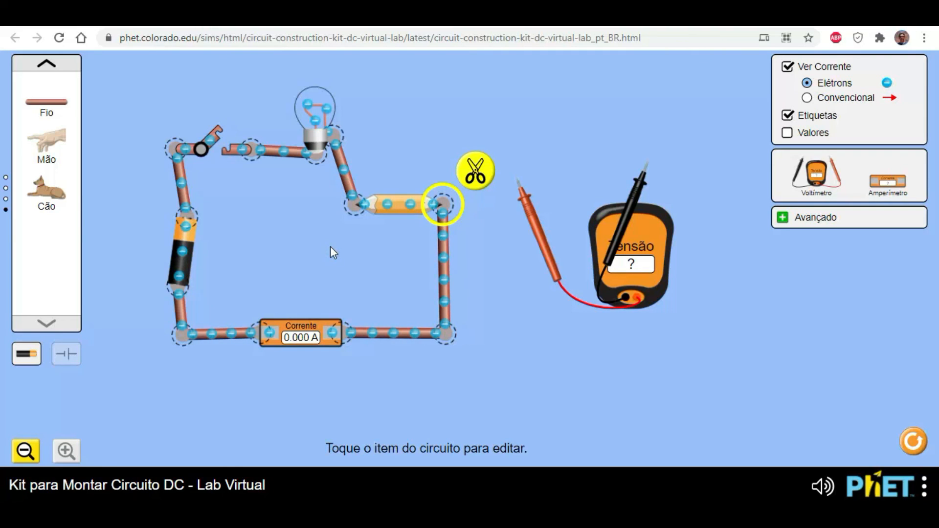
- Align the bulb and battery with their wires, and briefly close the switch to test the pencil
left_click_drag(321, 153, 340, 158)
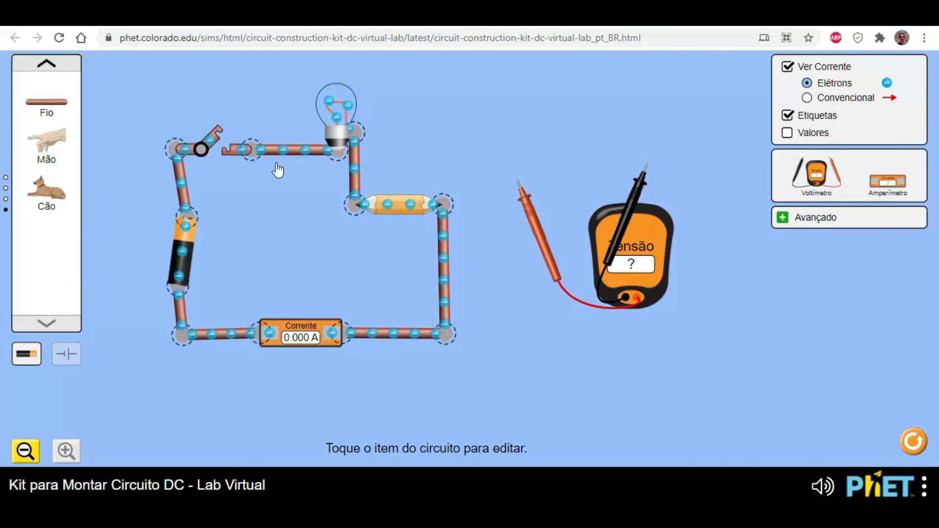
left_click_drag(194, 224, 180, 223)
left_click(335, 286)
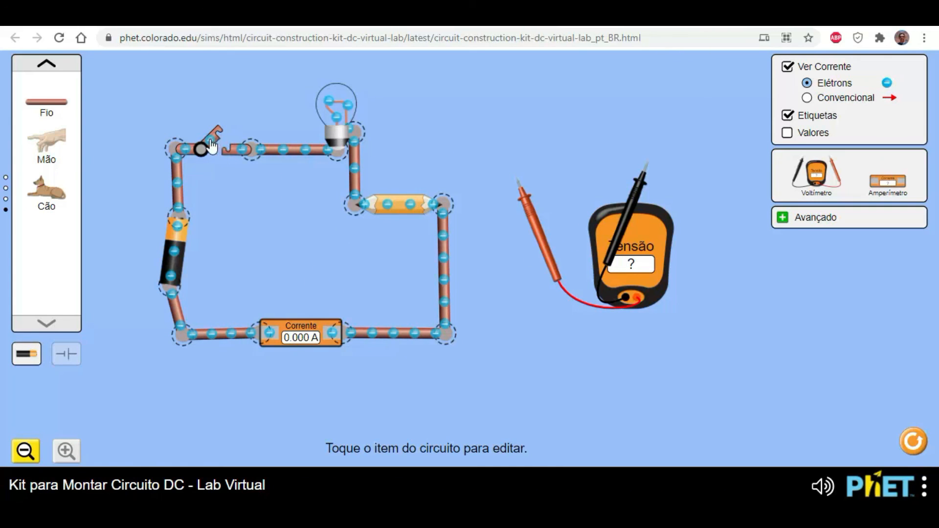
left_click(203, 156)
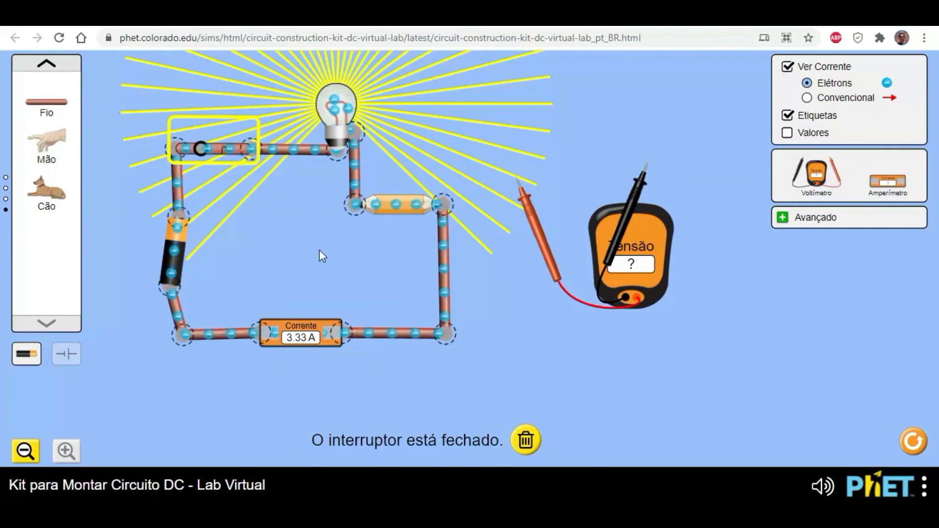
left_click(204, 150)
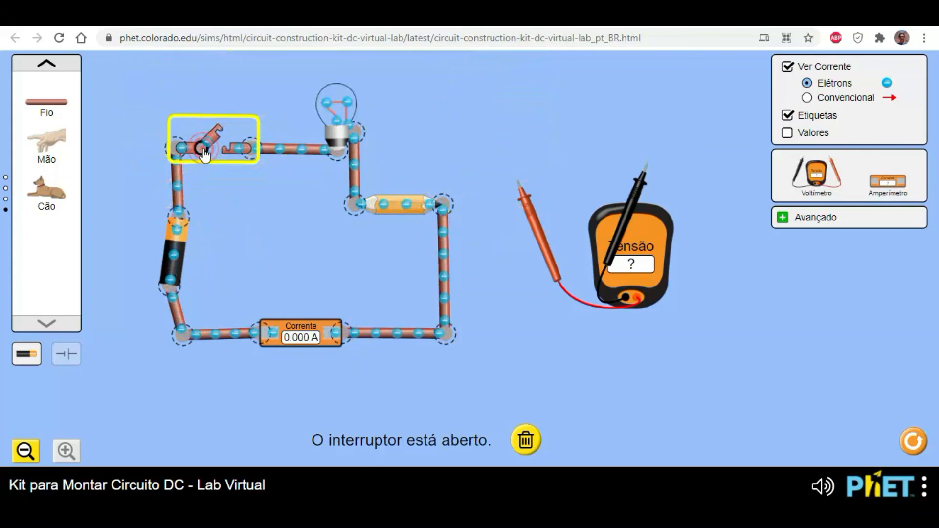
- Delete the pencil and join the bulb's wire directly to the ammeter's vertical wire
left_click(399, 214)
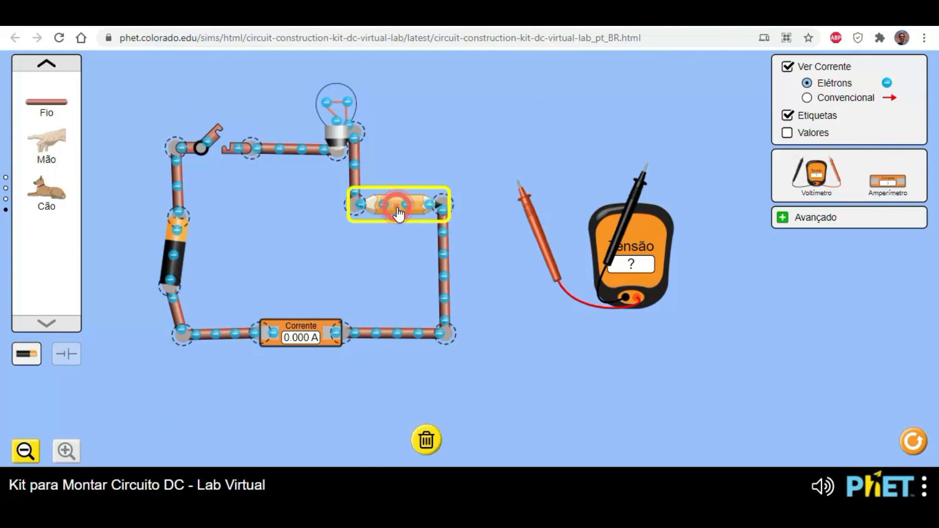
left_click(425, 440)
left_click_drag(357, 214, 448, 136)
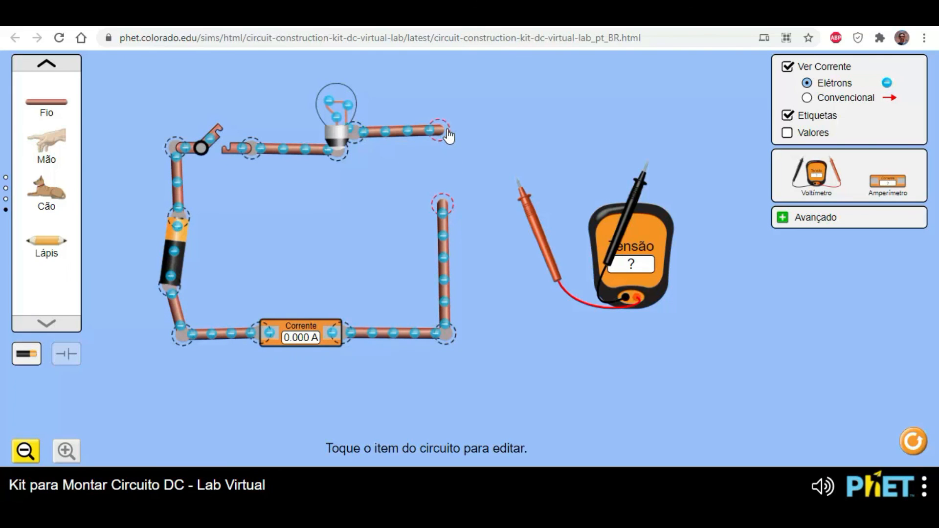
left_click_drag(454, 167, 446, 142)
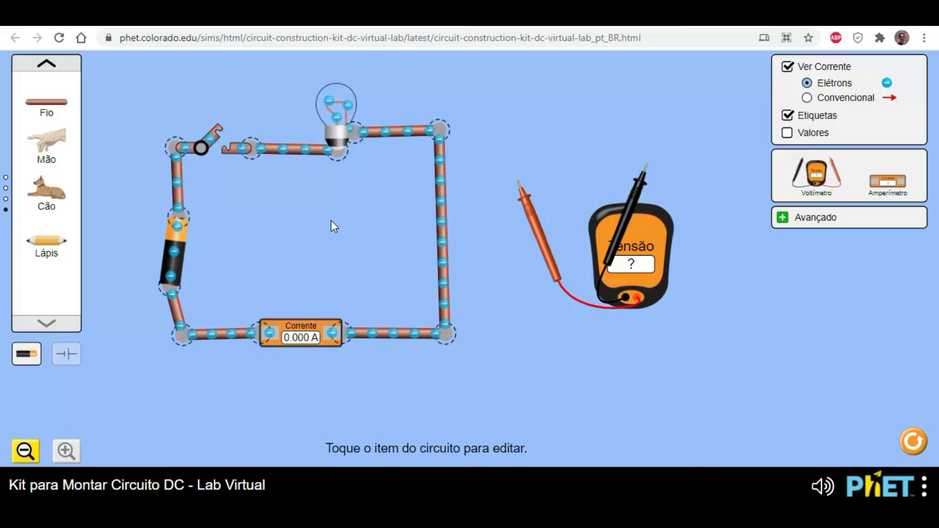
- Place the voltmeter probes on the bulb's two terminals and close the switch to measure its voltage
left_click_drag(652, 264, 548, 298)
left_click_drag(547, 250, 499, 330)
left_click_drag(626, 238, 317, 228)
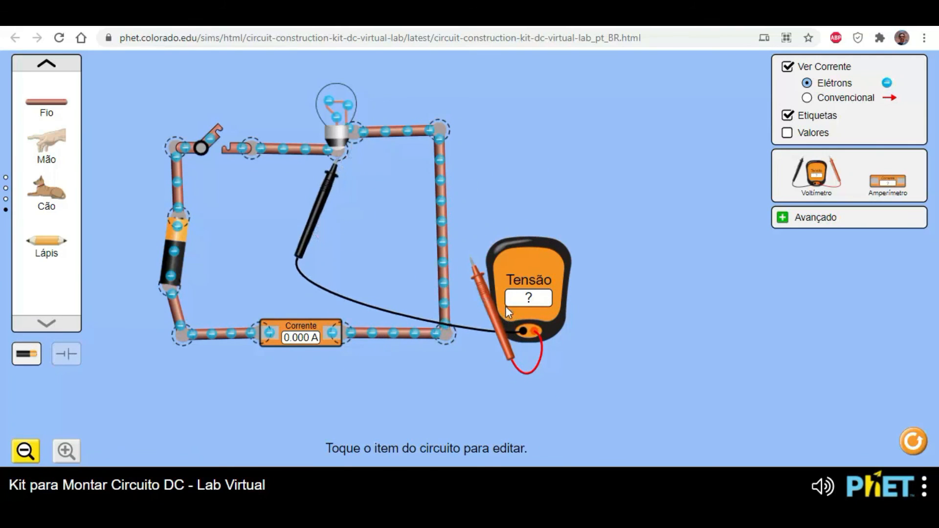
left_click_drag(491, 305, 378, 189)
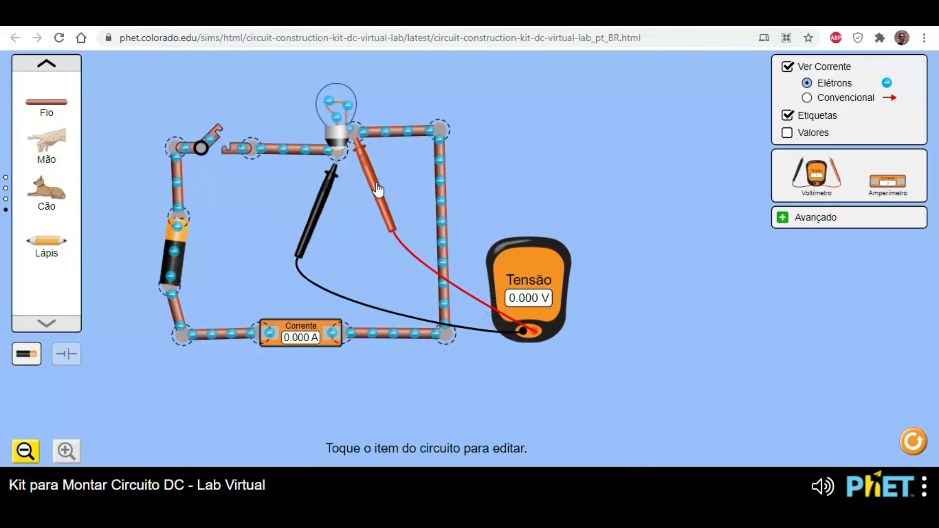
left_click(217, 143)
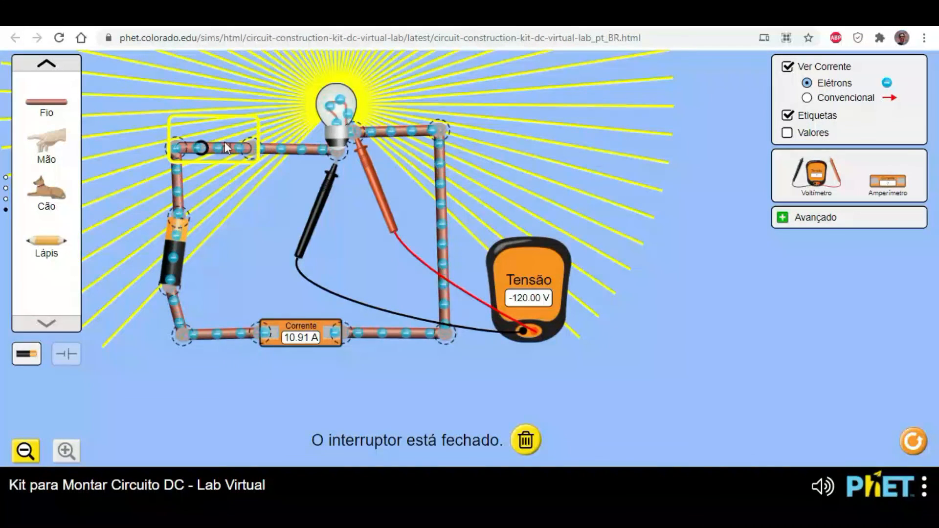
- Measure the voltage along the wire beside the bulb, across the ammeter, and across the battery
left_click_drag(326, 195, 428, 167)
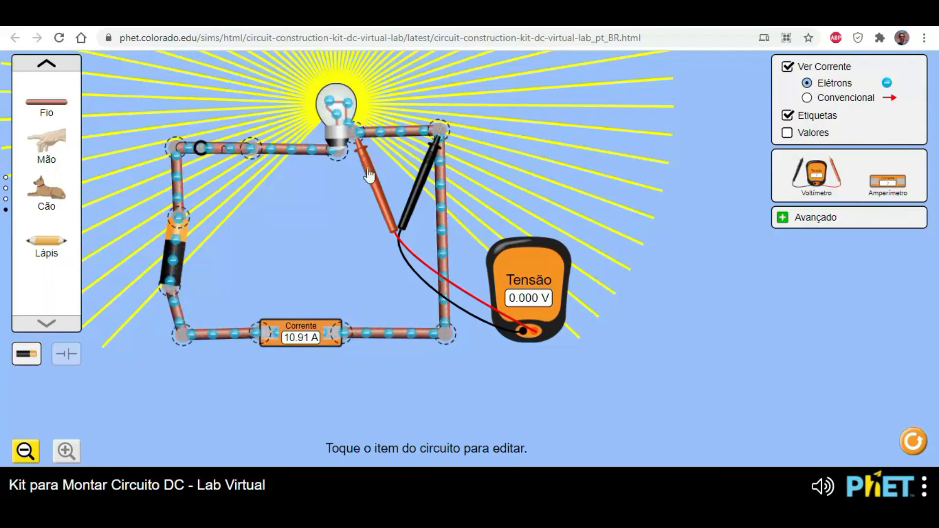
left_click_drag(370, 214, 275, 415)
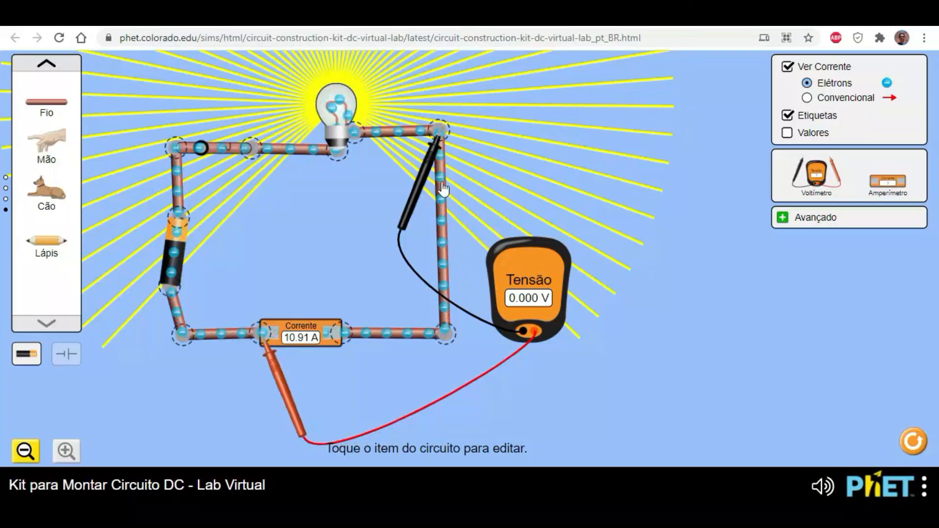
left_click_drag(411, 204, 312, 413)
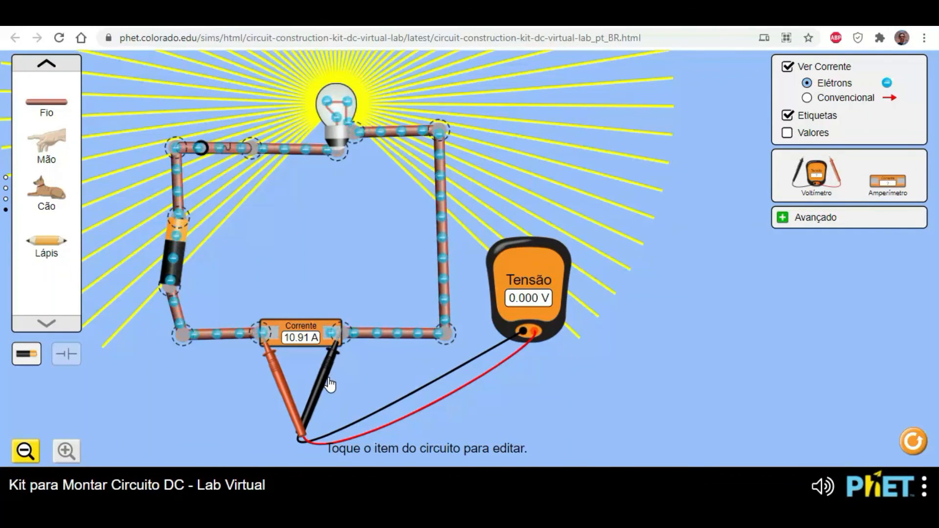
left_click_drag(327, 387, 289, 291)
left_click_drag(230, 276, 163, 267)
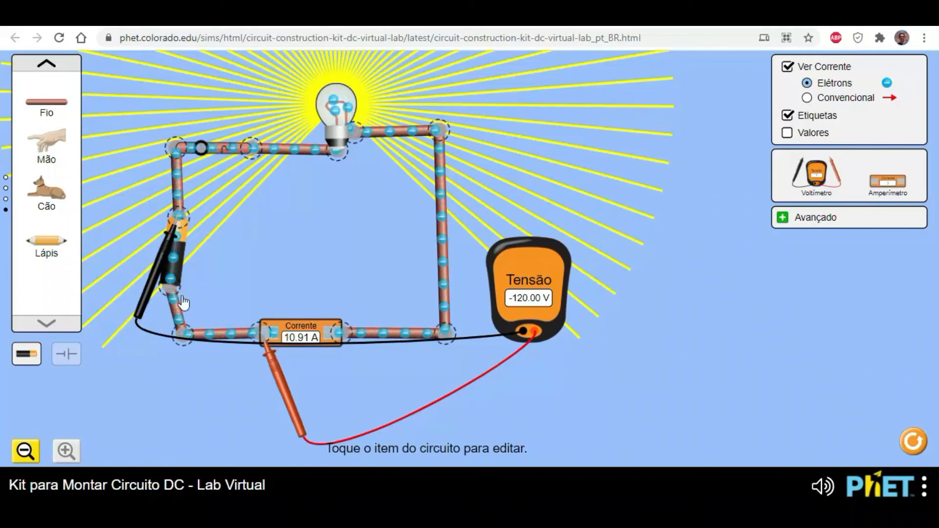
left_click_drag(279, 372, 192, 339)
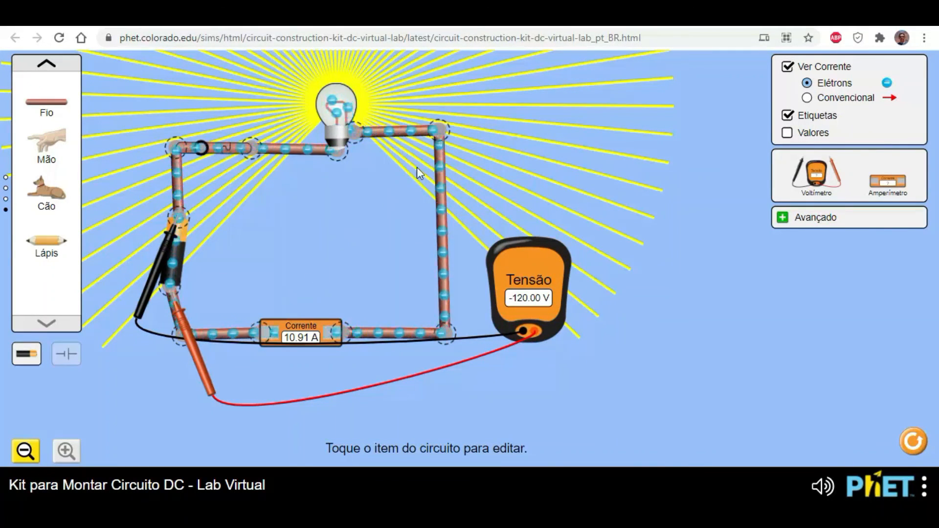